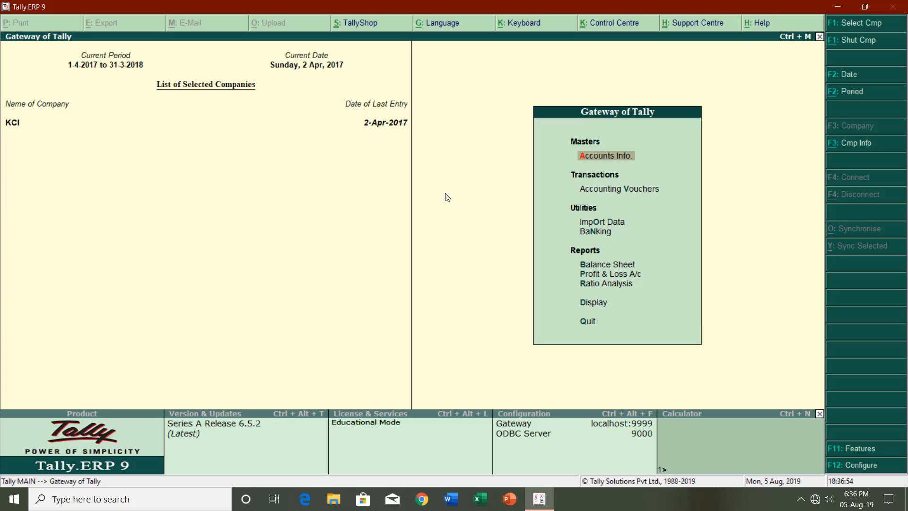
- Open accounting voucher entry and view the Sales voucher screen followed by the Purchase voucher screen
key(Down)
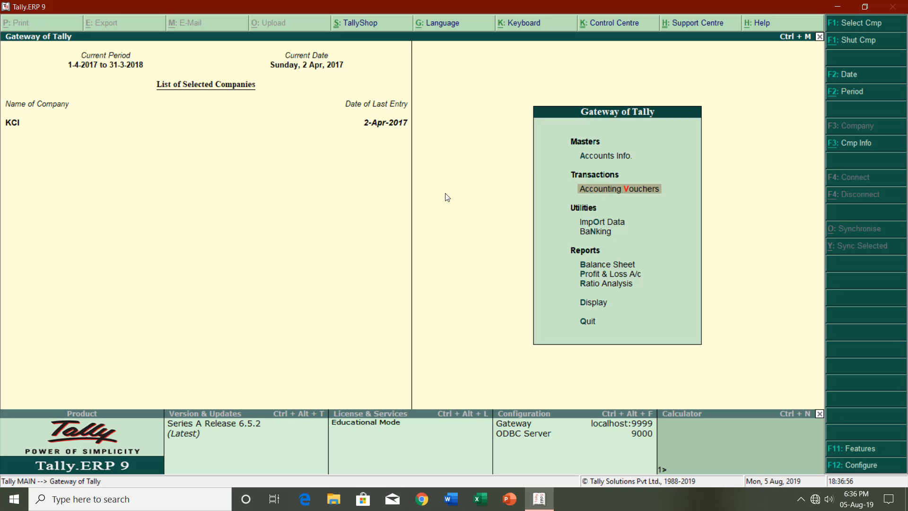
key(Return)
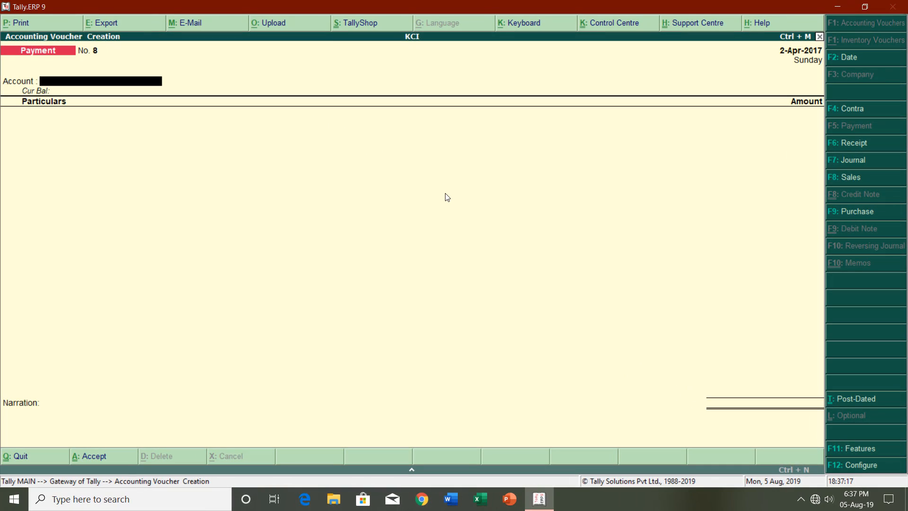
key(F8)
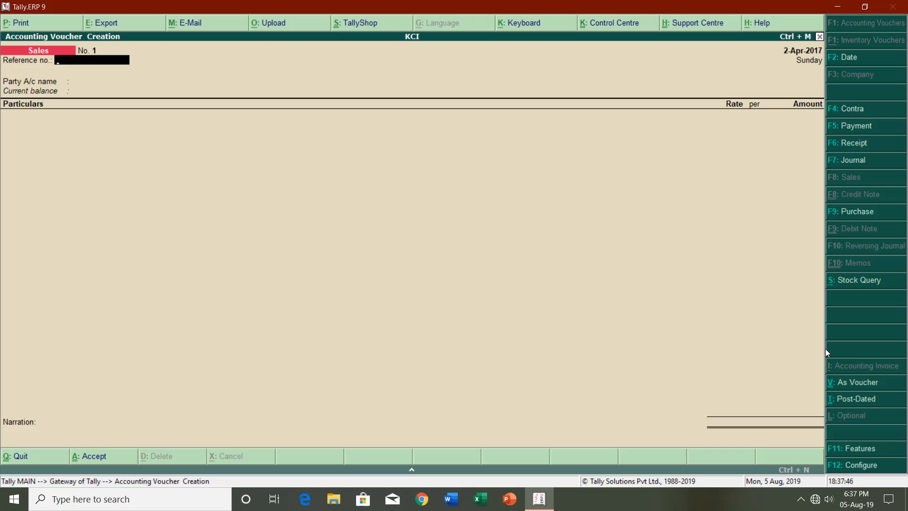
key(F9)
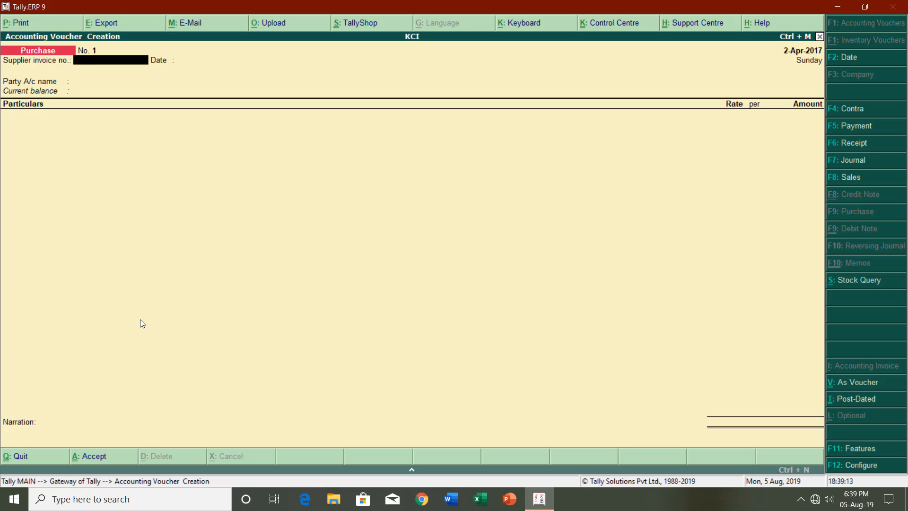
- Preview the blank purchase voucher's invoice printout with print preview enabled, and return to voucher entry
key(alt+p)
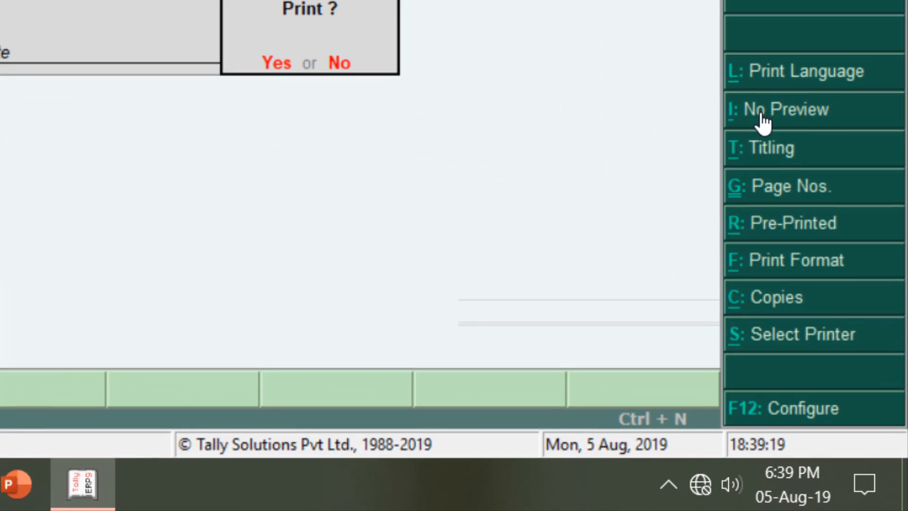
click(754, 120)
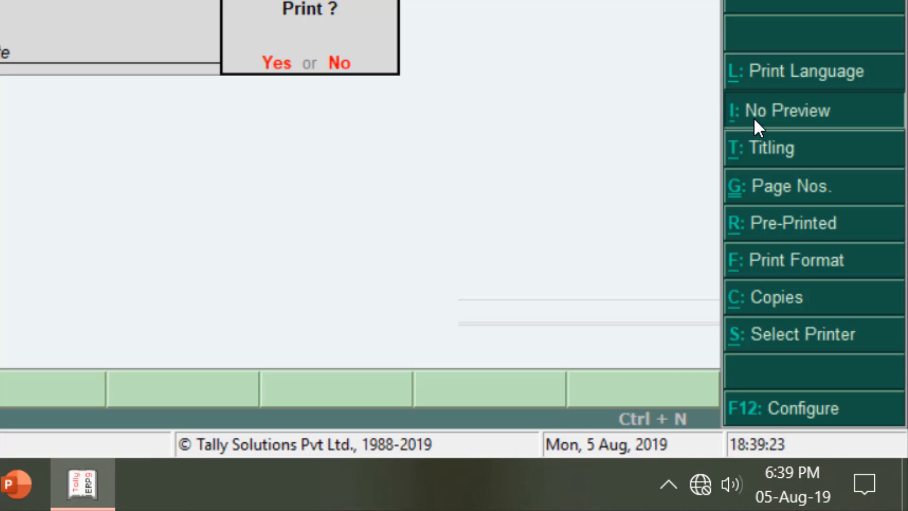
click(778, 124)
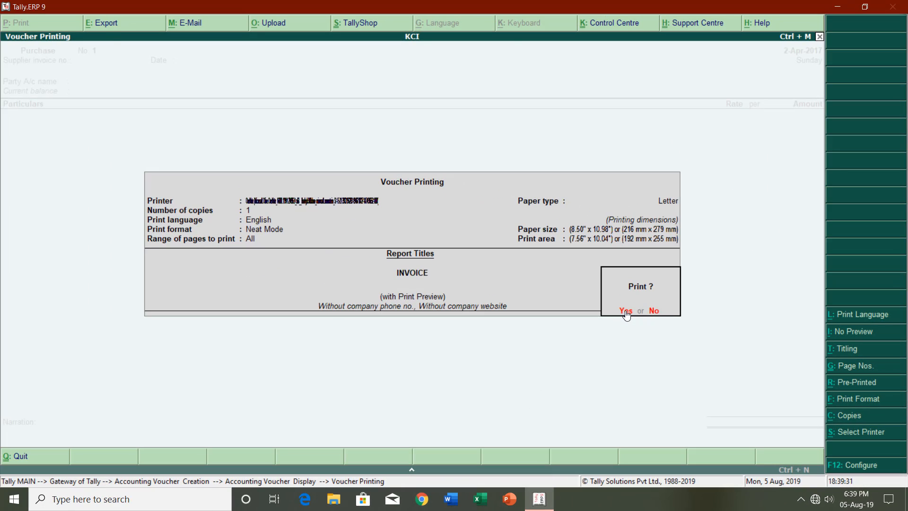
click(626, 312)
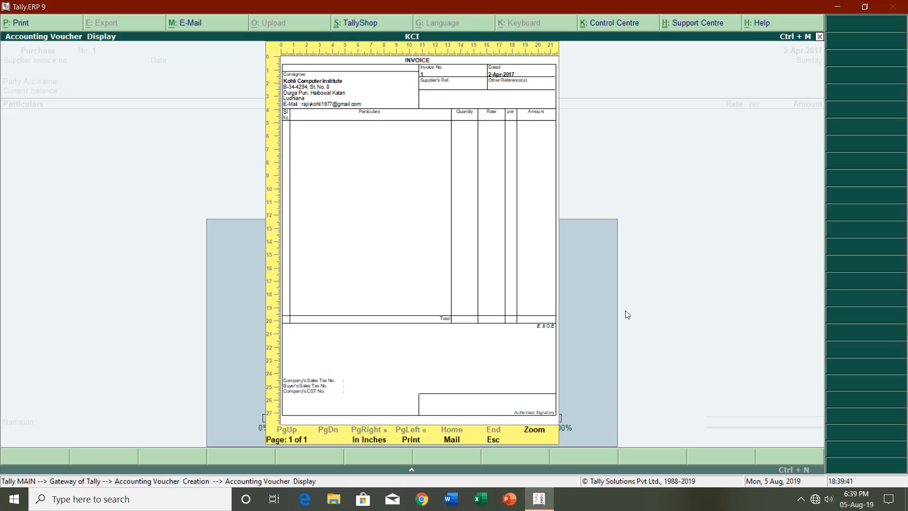
key(Escape)
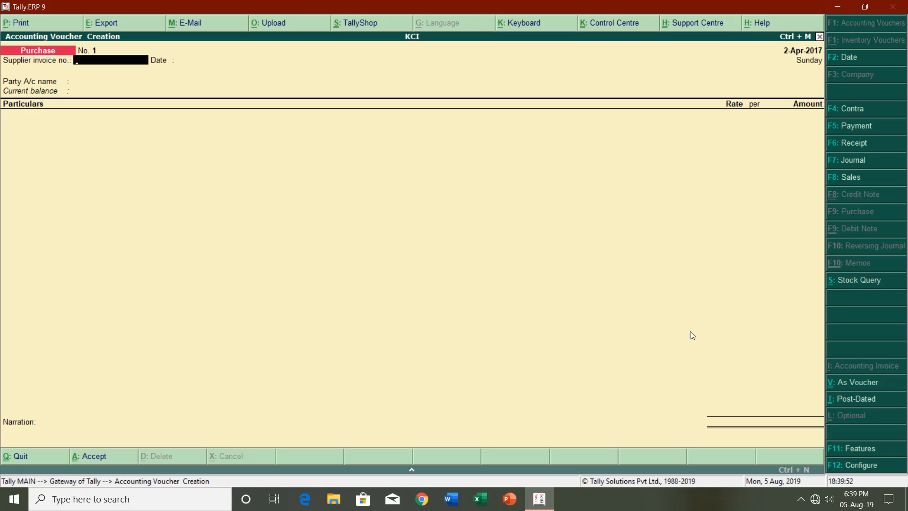
- Switch the purchase entry to voucher mode and back to invoice mode to compare the two layouts
click(847, 386)
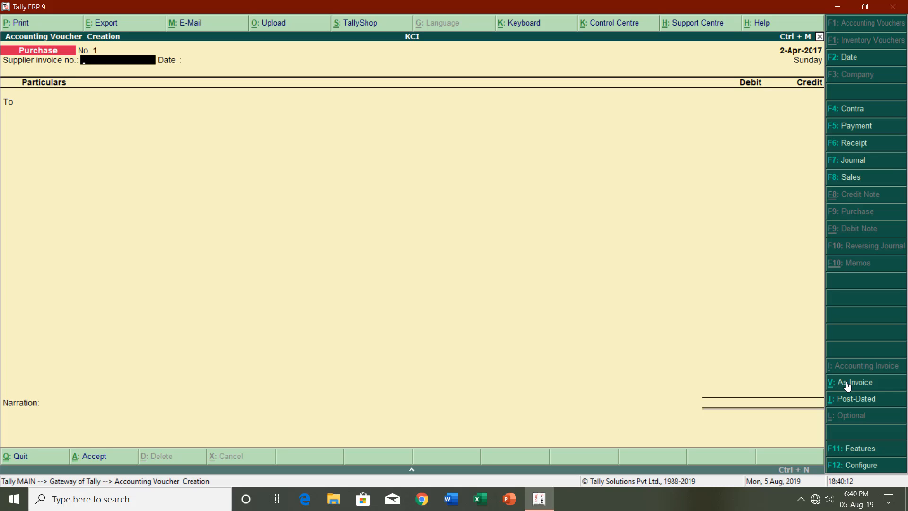
click(847, 386)
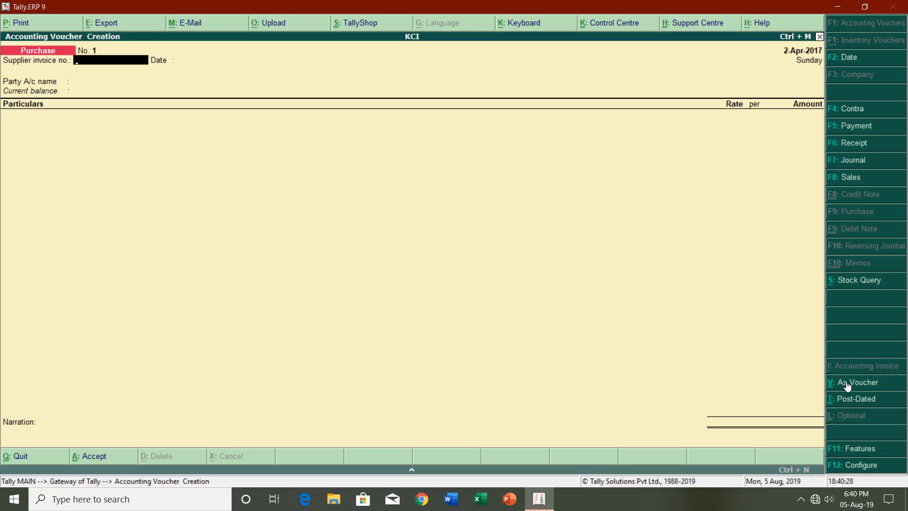
key(Return)
key(Return)
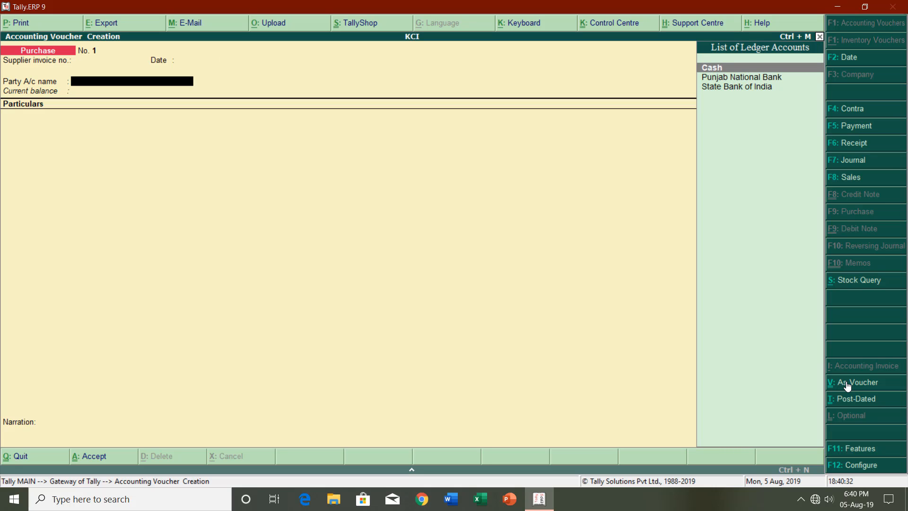
key(Return)
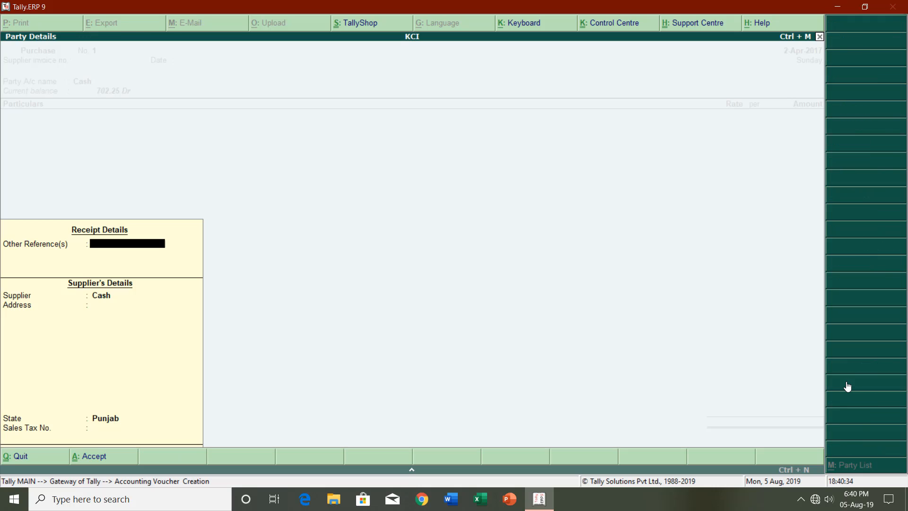
key(Return)
key(Return)
key(Return)
key(Return)
key(Return)
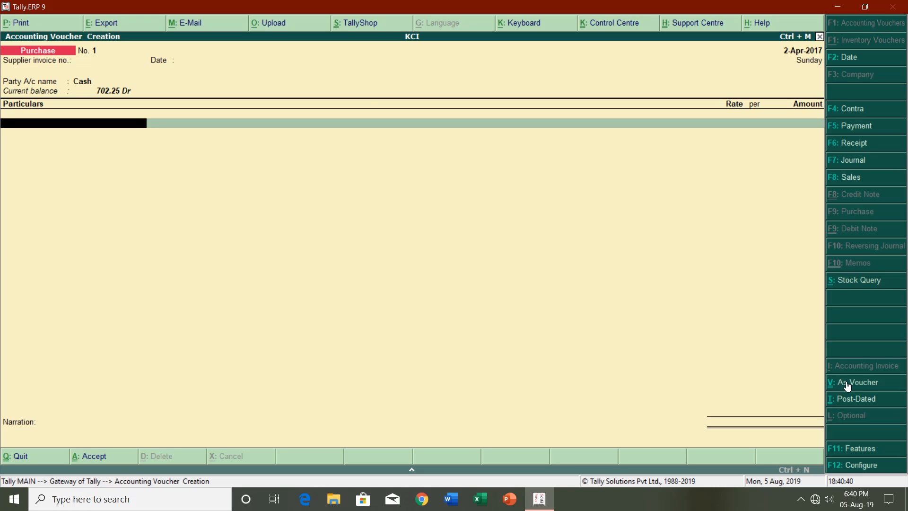
key(Escape)
key(Return)
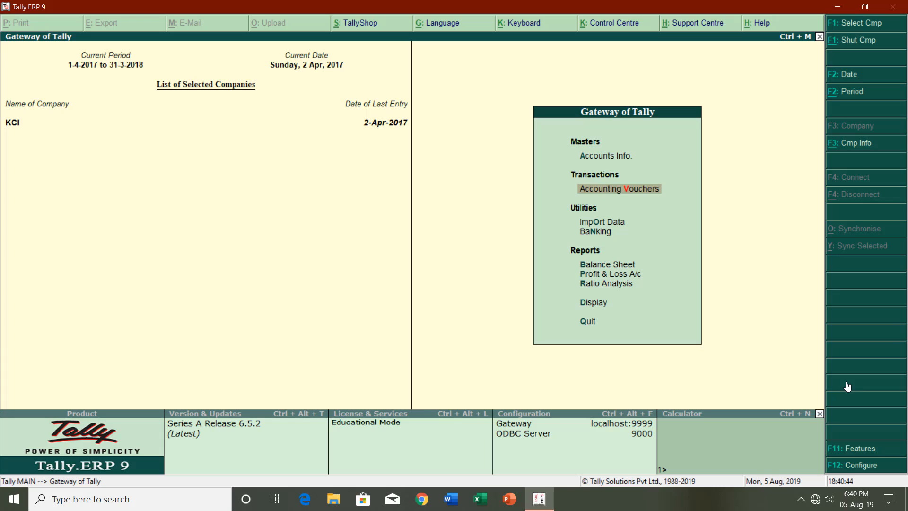
- Start creating a single ledger under Accounts Info and name it Purchase A/c, with no alias
key(Up)
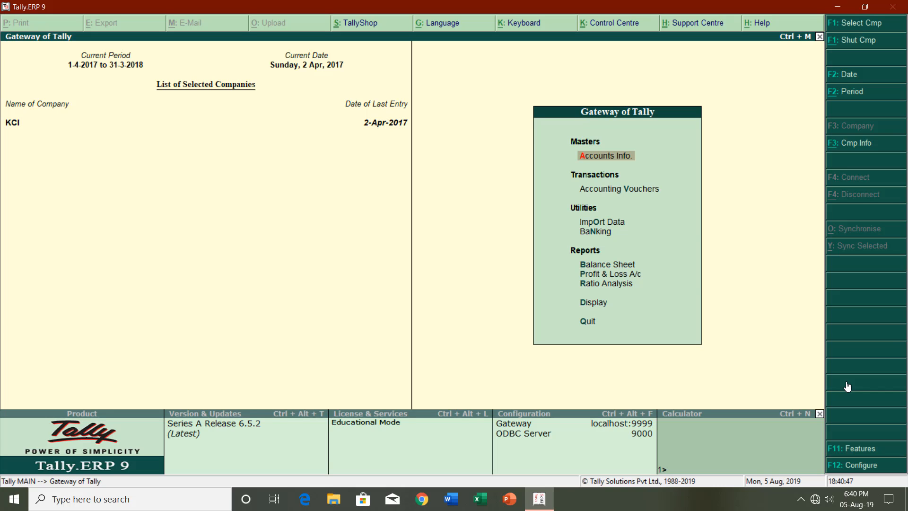
key(Return)
key(Down)
key(Return)
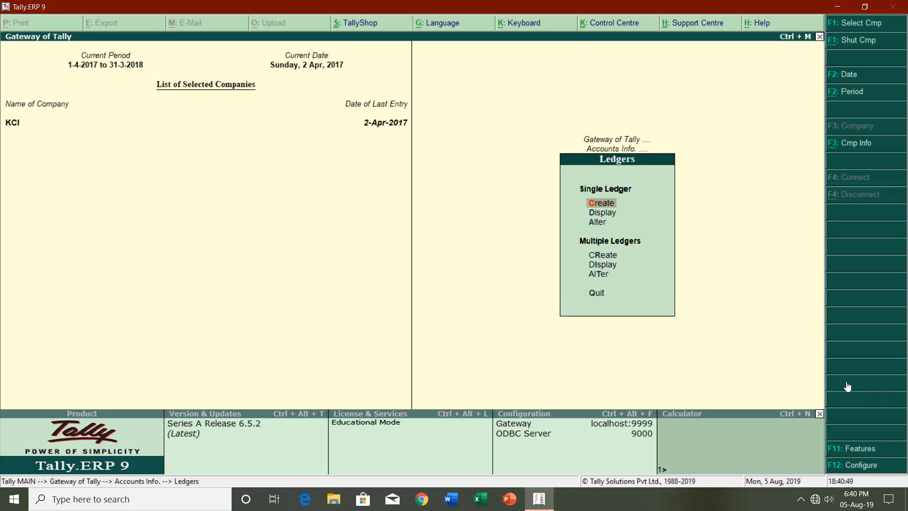
key(Return)
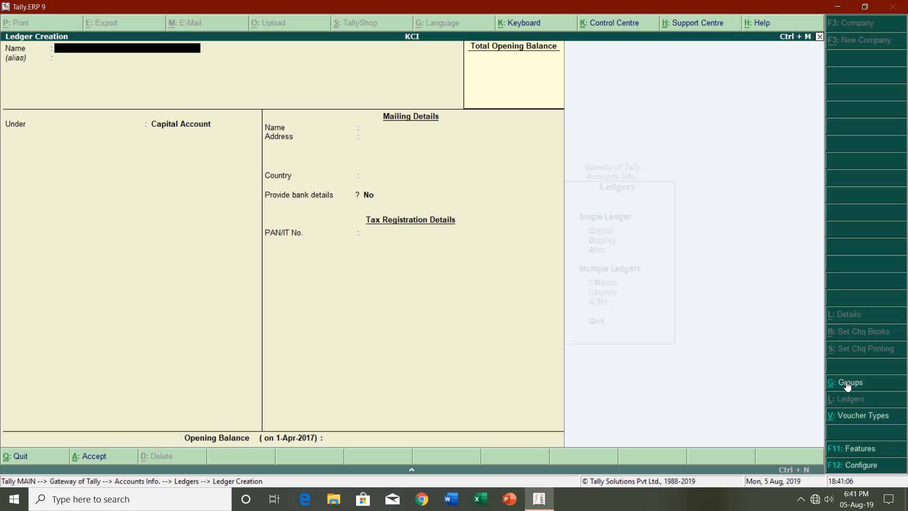
text(Purchase A/c)
key(Return)
key(Return)
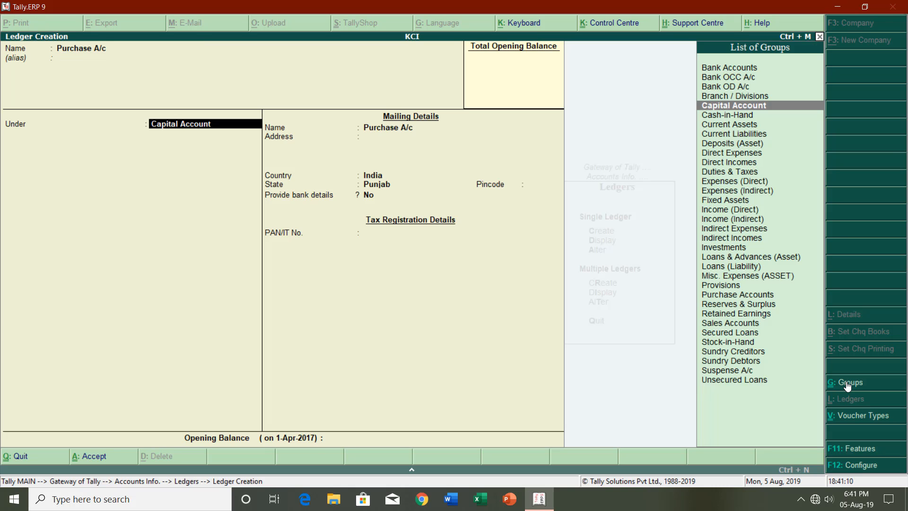
- Place the Purchase A/c ledger under the Purchase Accounts group, keep the other defaults, and save it
key(Down)
key(Down)
key(Down)
key(Down)
key(Down)
key(Down)
key(Down)
key(Down)
key(Down)
key(Down)
key(Down)
key(Down)
key(Down)
key(Down)
key(Down)
key(Down)
key(Down)
key(Down)
key(Down)
key(Down)
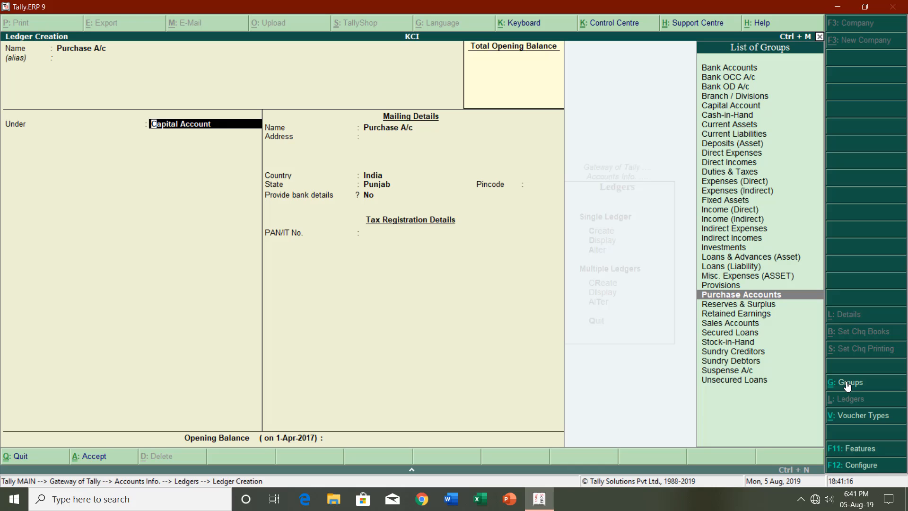
key(Return)
key(Return)
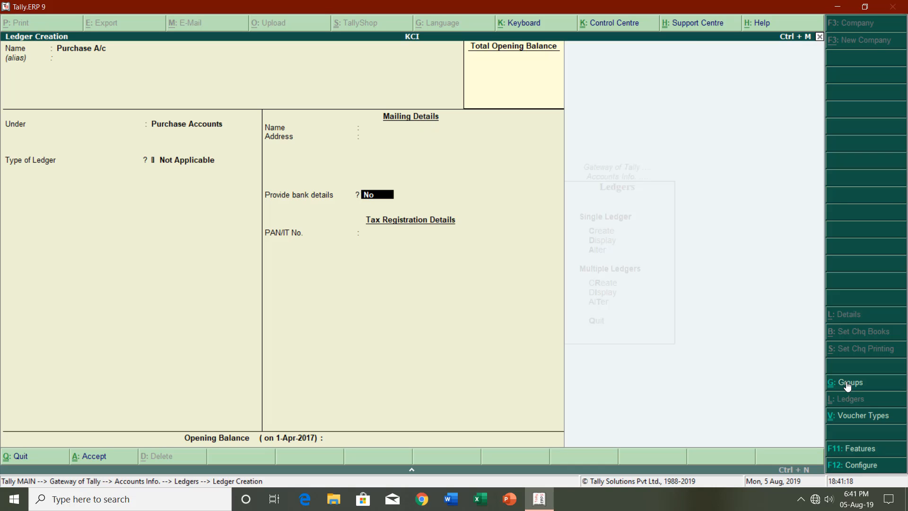
key(Return)
key(Return)
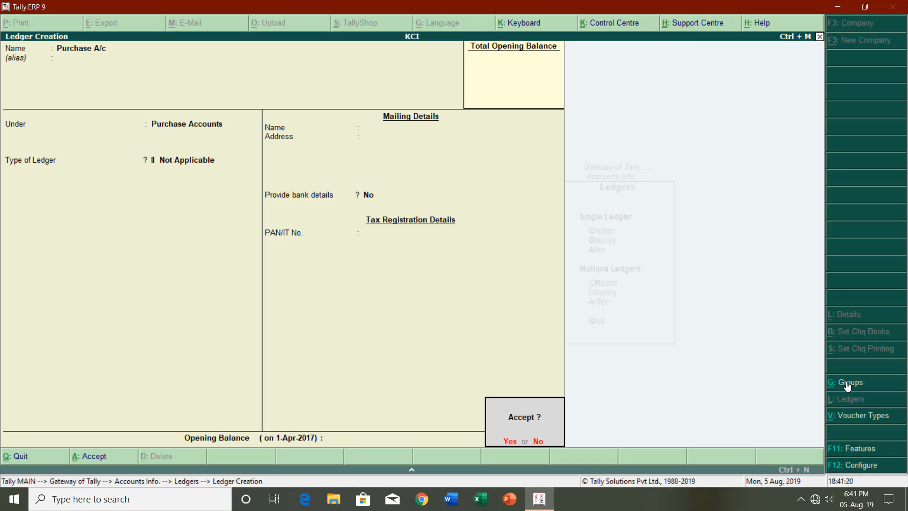
key(Return)
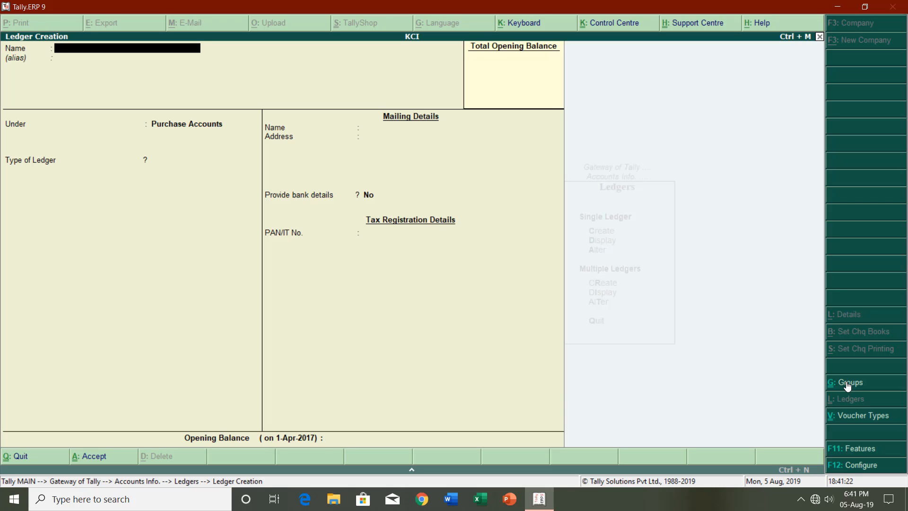
- Create and save a ledger named Sale A/c under Sales Accounts, keeping the remaining defaults
text(Sale A/c)
key(Return)
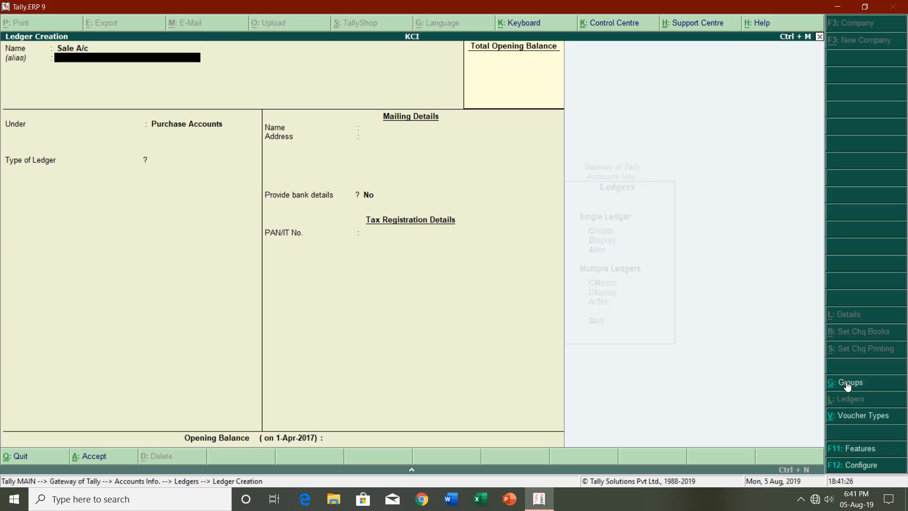
key(Return)
key(Down)
key(Down)
key(Down)
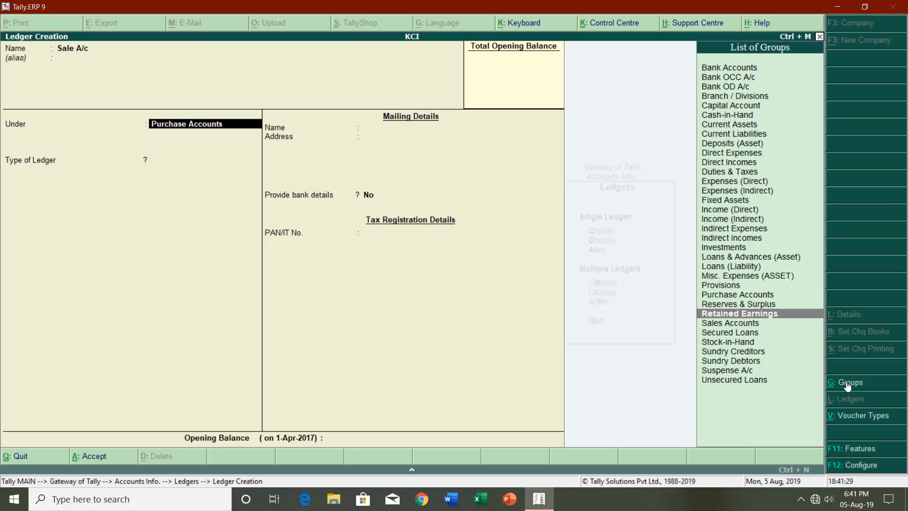
key(Return)
key(Return)
key(Return)
key(Return)
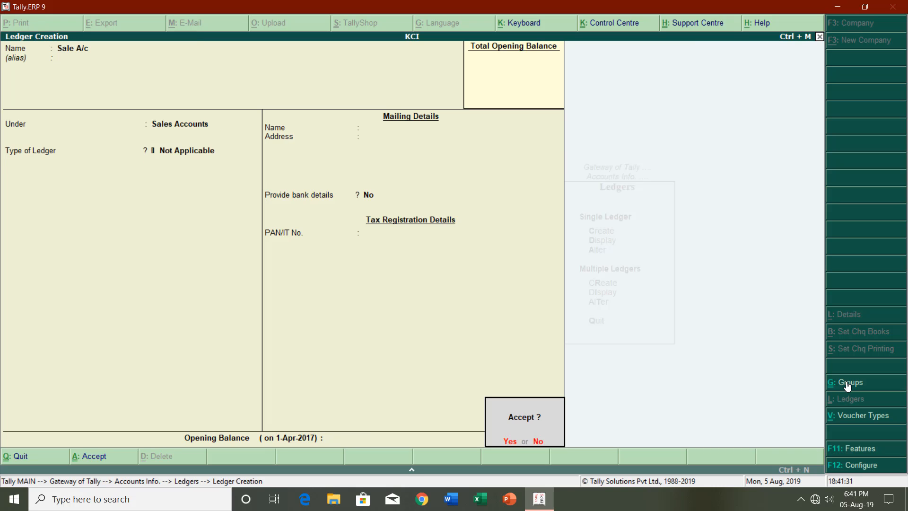
key(Return)
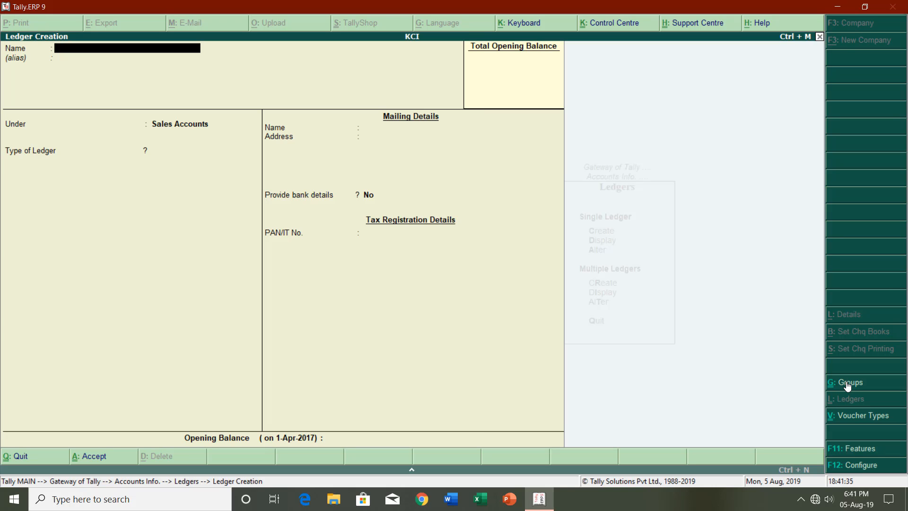
- Start a ledger named CGST under Duties & Taxes with Others as the type of duty/tax
text(CGST)
key(Return)
key(Return)
text(Dut)
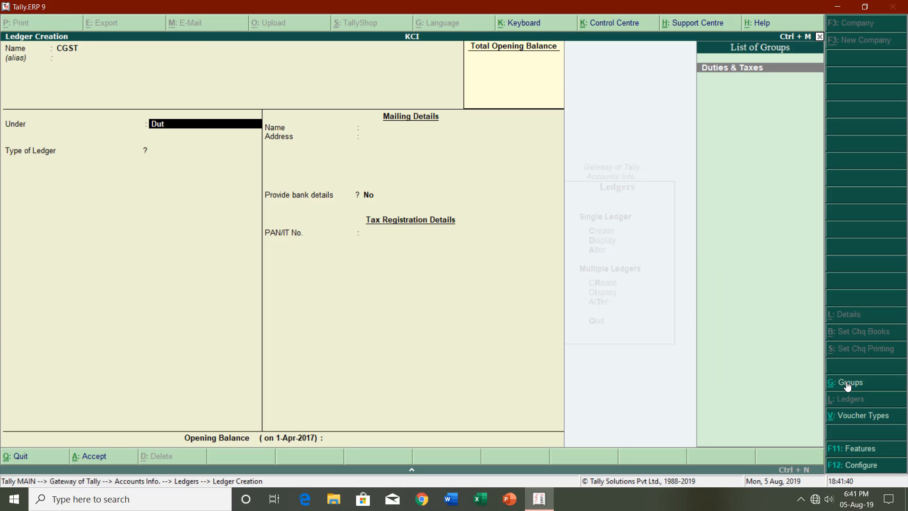
key(Return)
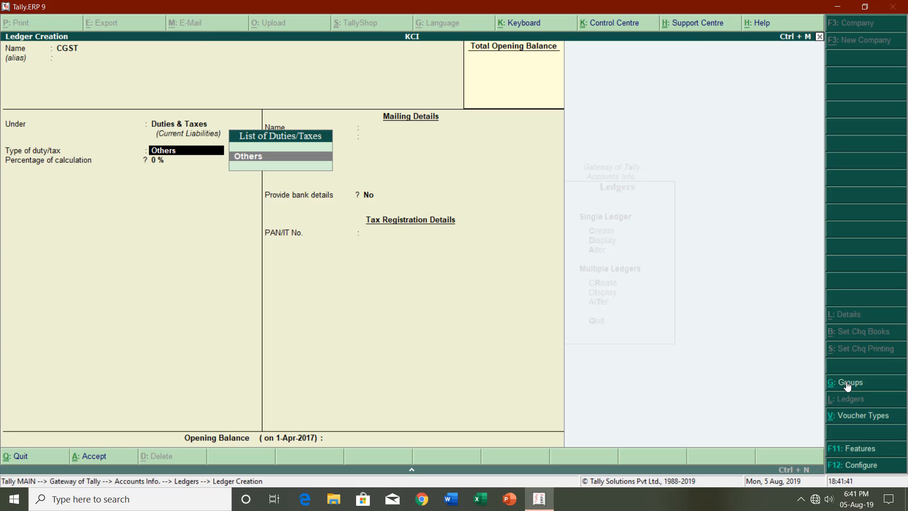
key(BackSpace)
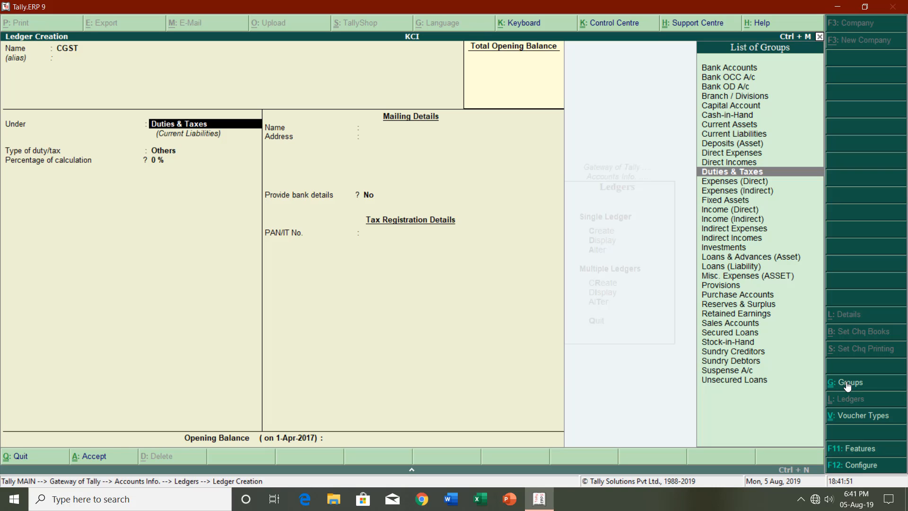
key(Return)
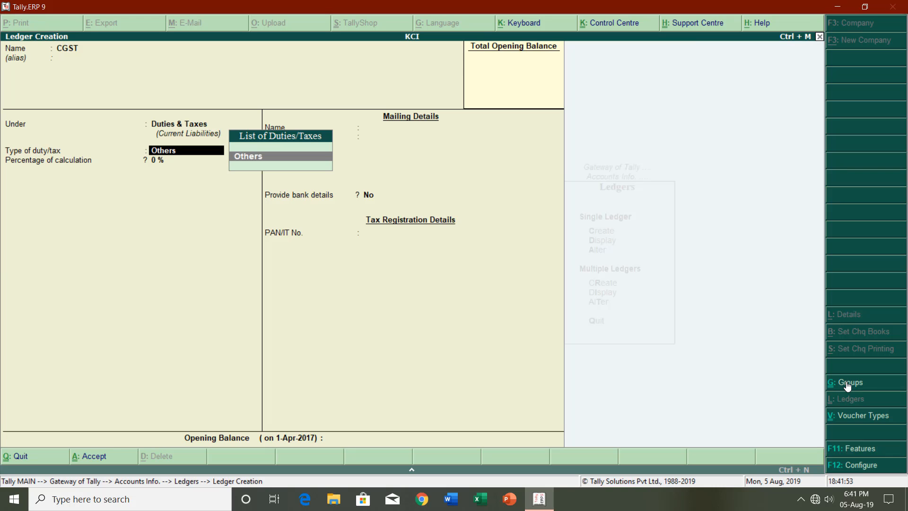
key(Return)
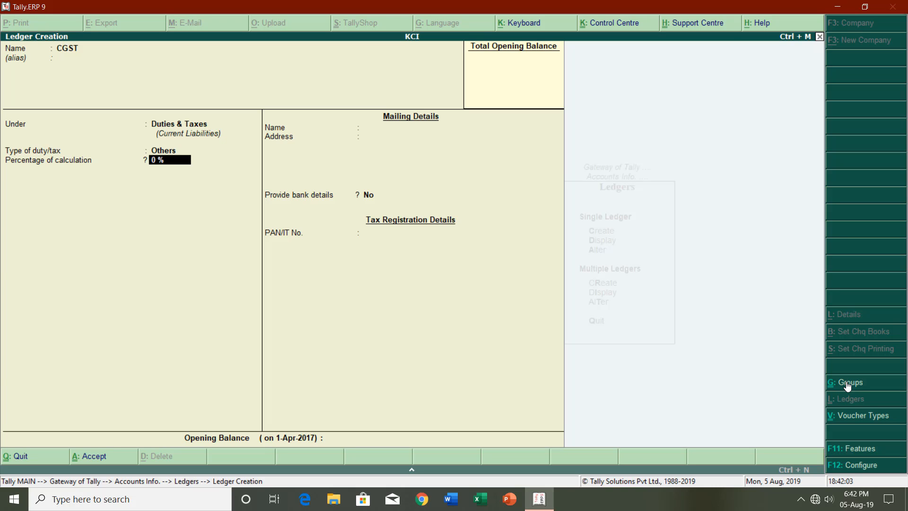
- Set the CGST ledger's percentage of calculation to 9% and its calculation method to On Total Sales
text(9)
key(Return)
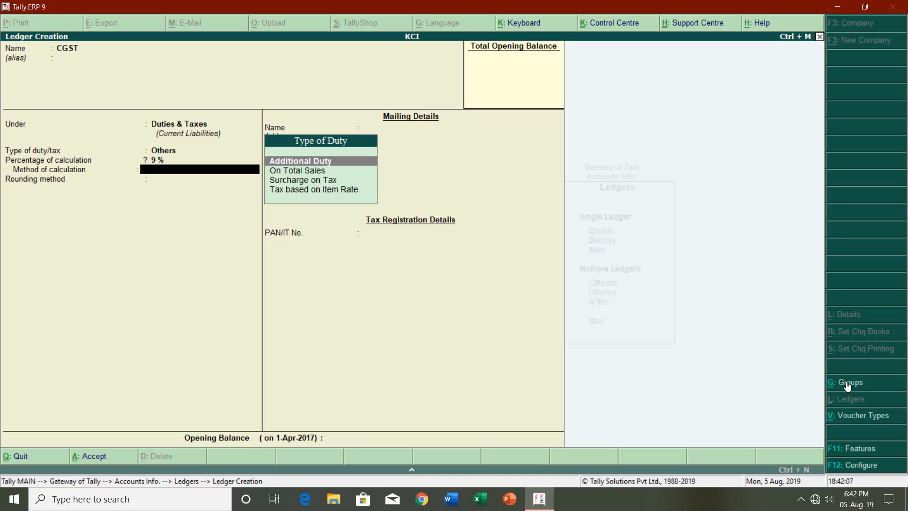
key(Down)
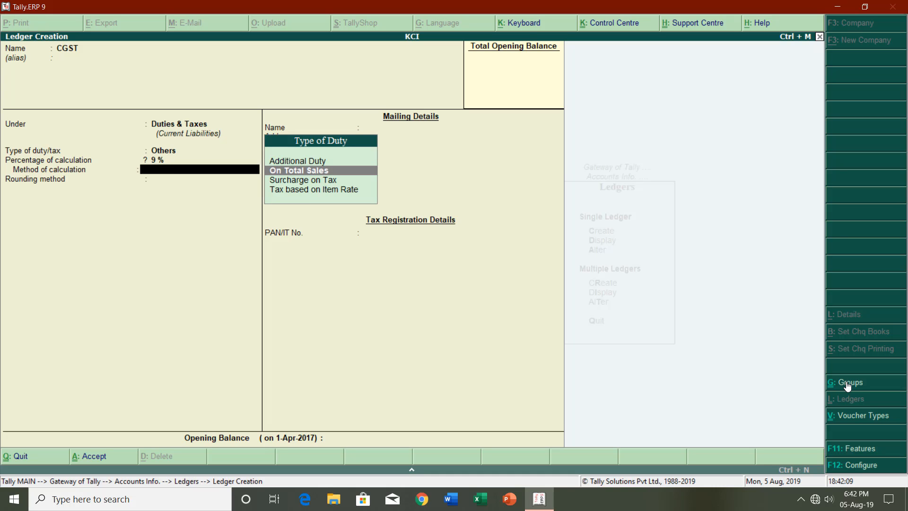
key(Return)
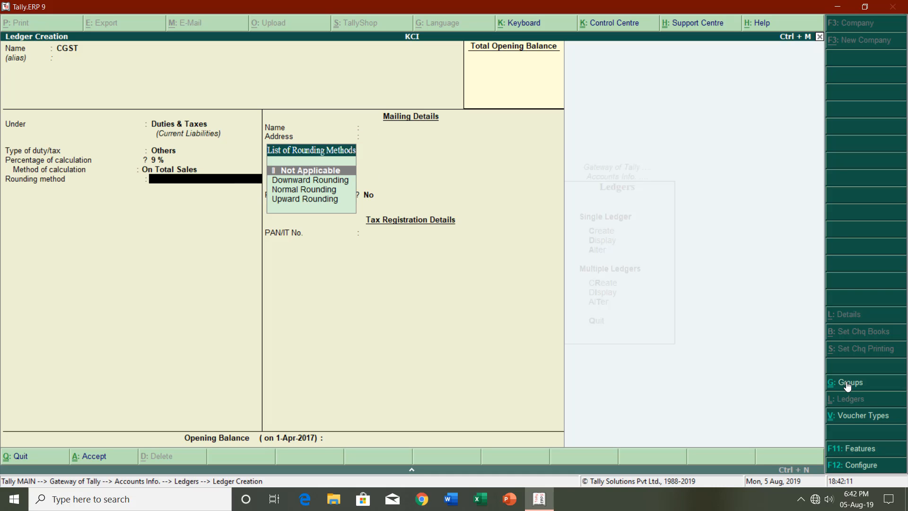
- Set the CGST ledger's rounding method to Not Applicable, keep the remaining defaults, and save it
key(Return)
key(Return)
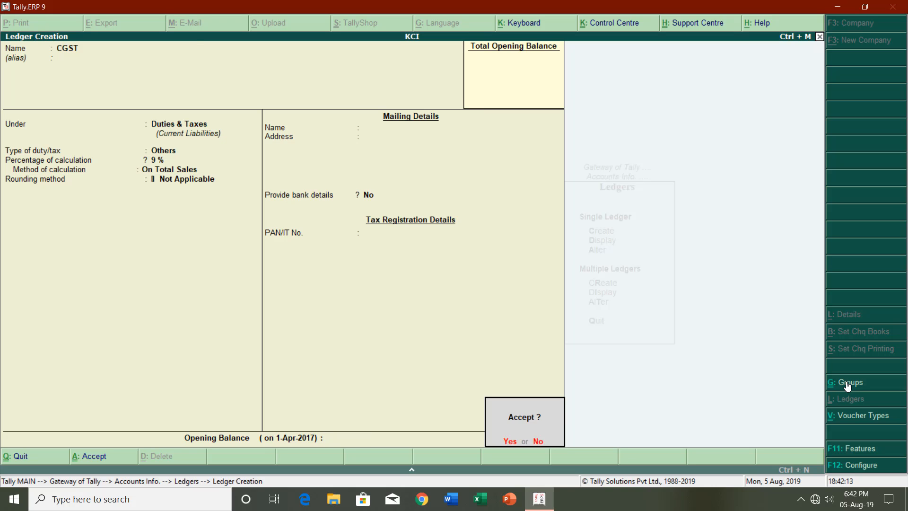
key(Return)
- Start a ledger named SGST without an alias under Duties & Taxes, with Others as the type of duty/tax
text(SGST)
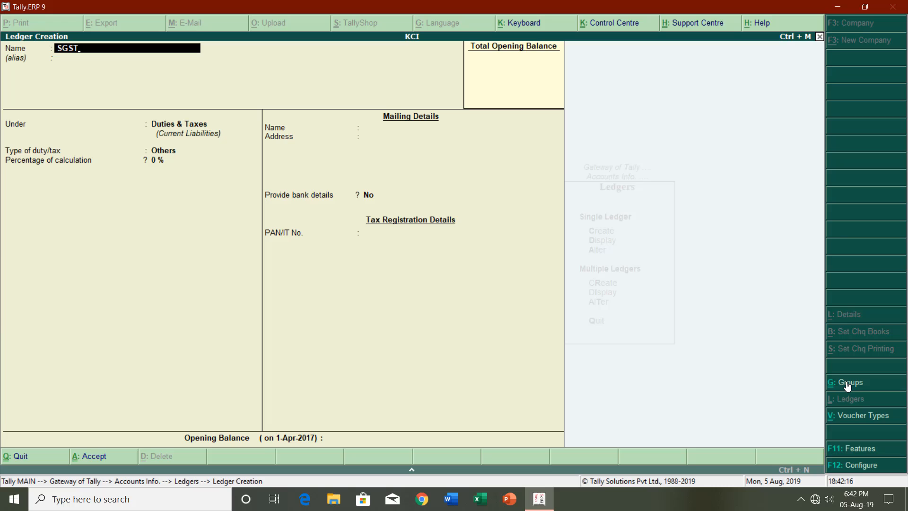
key(Return)
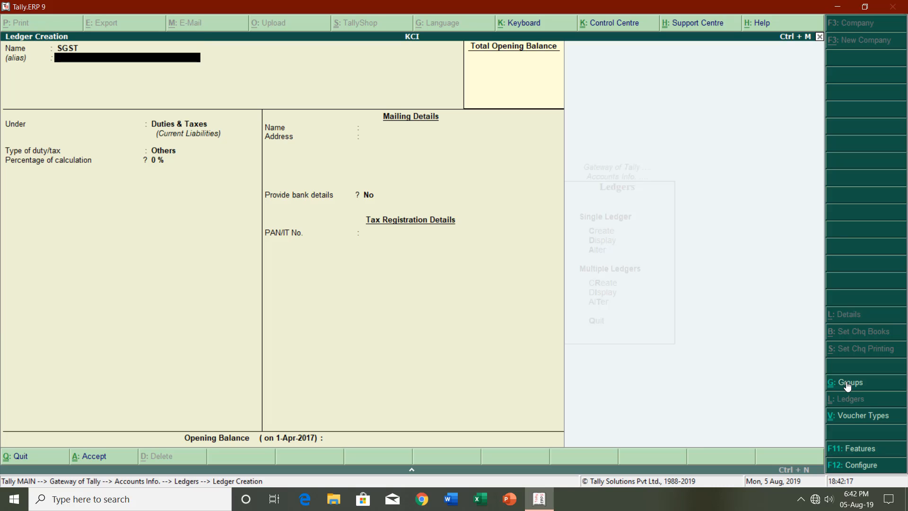
key(Return)
key(Return)
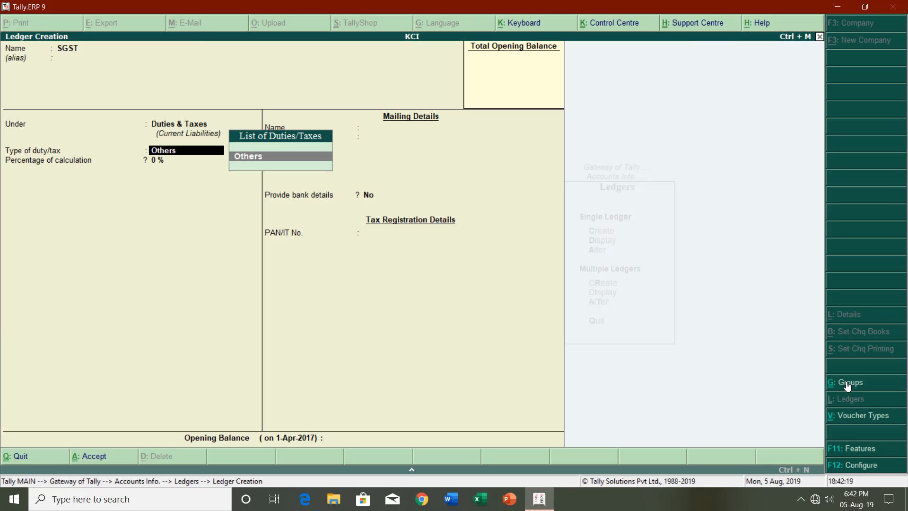
key(Return)
- Set SGST to 9% calculated On Total Sales with rounding Not Applicable, save it, and return to the Gateway of Tally
text(9)
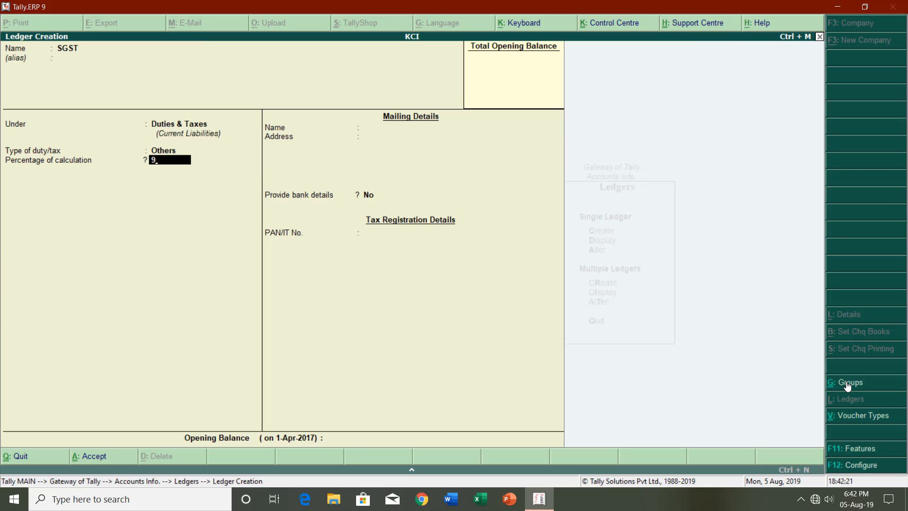
key(Return)
key(Down)
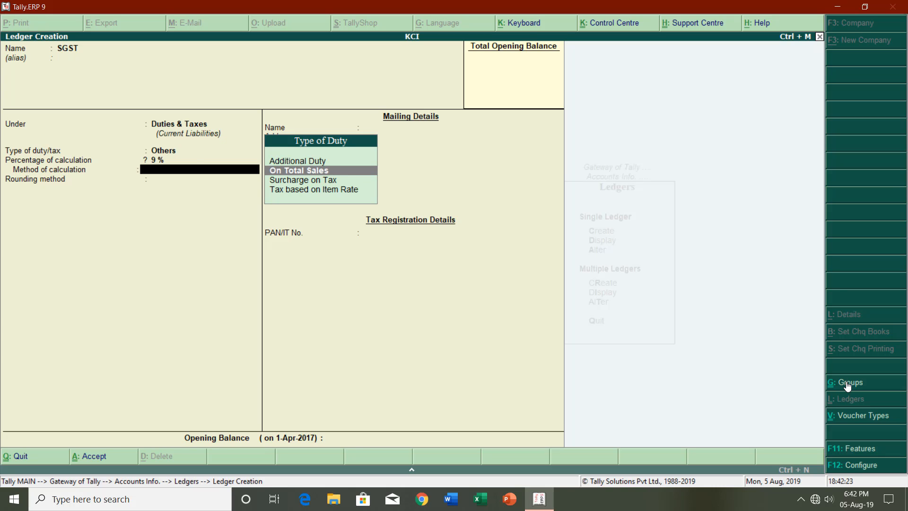
key(Return)
key(Return)
key(Return)
key(Return)
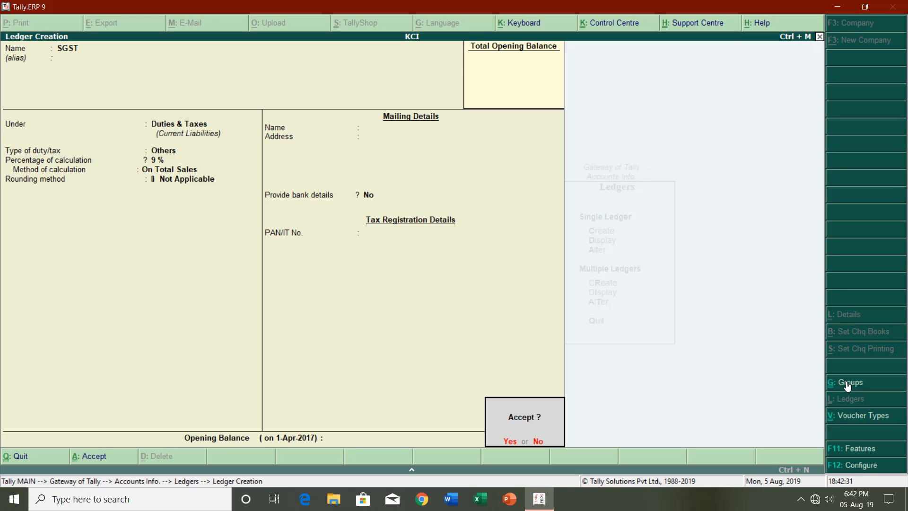
key(Return)
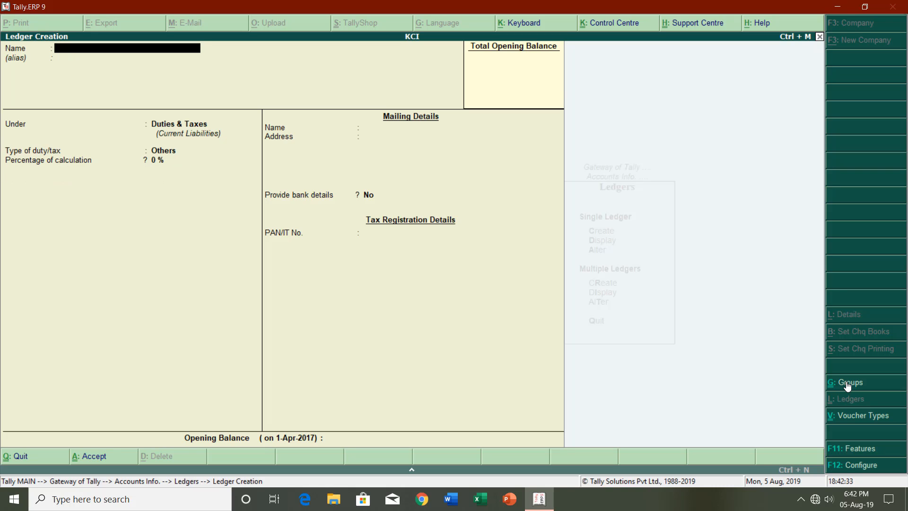
key(Escape)
key(Return)
key(Escape)
key(Escape)
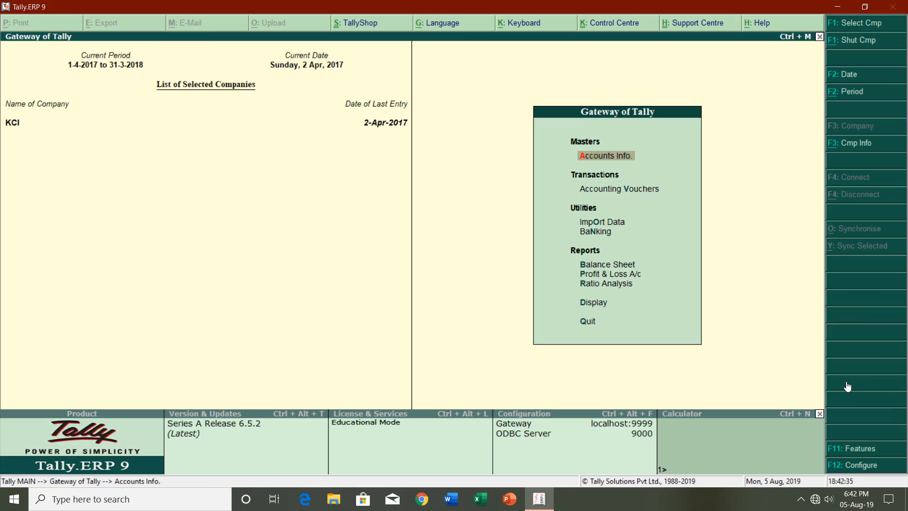
- Open accounting voucher entry and switch the purchase voucher from invoice mode to voucher mode
key(Down)
key(Down)
key(Up)
key(Return)
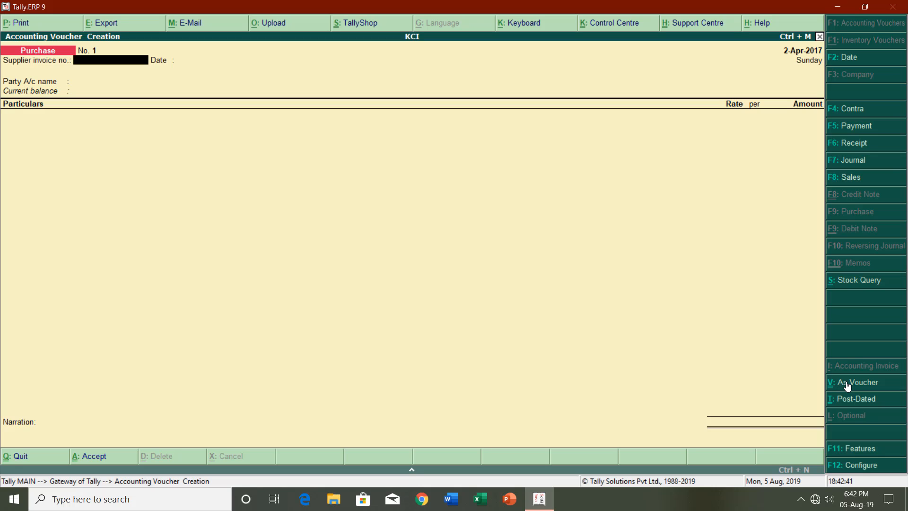
click(847, 386)
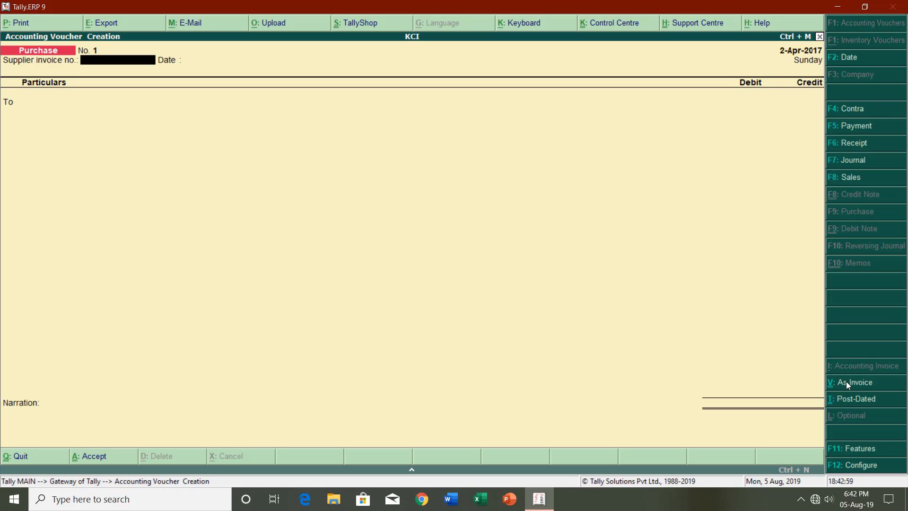
- Leave the supplier invoice number and date blank and start a new party ledger named Garima Computers under Sundry Creditors
key(Return)
key(Return)
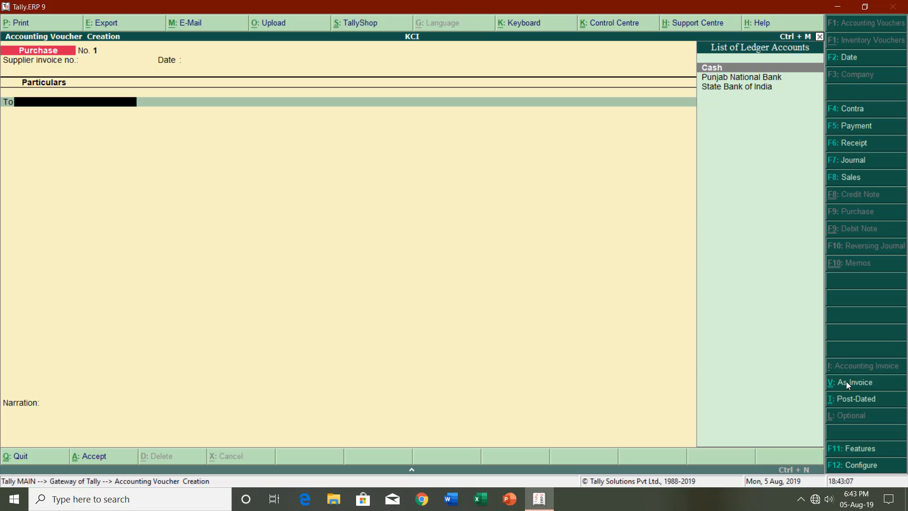
key(alt+c)
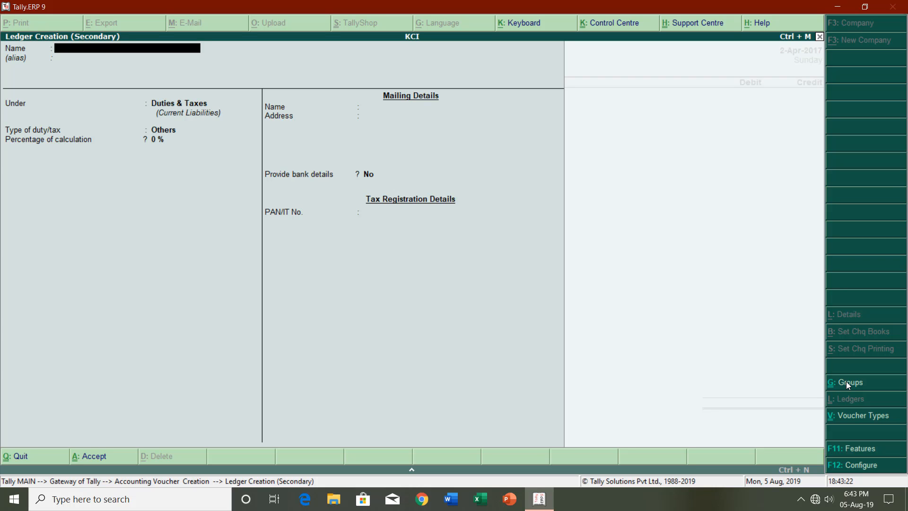
text(Garima Computers)
key(Return)
text(Sund)
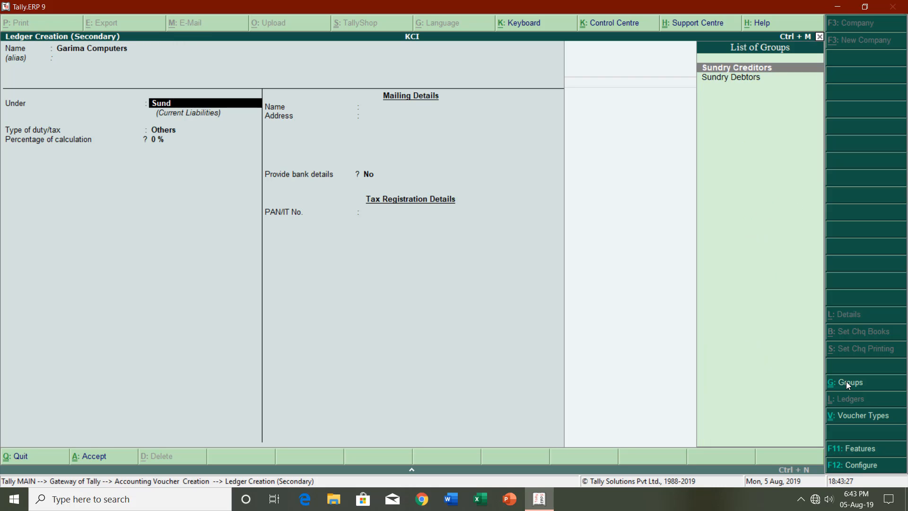
key(Return)
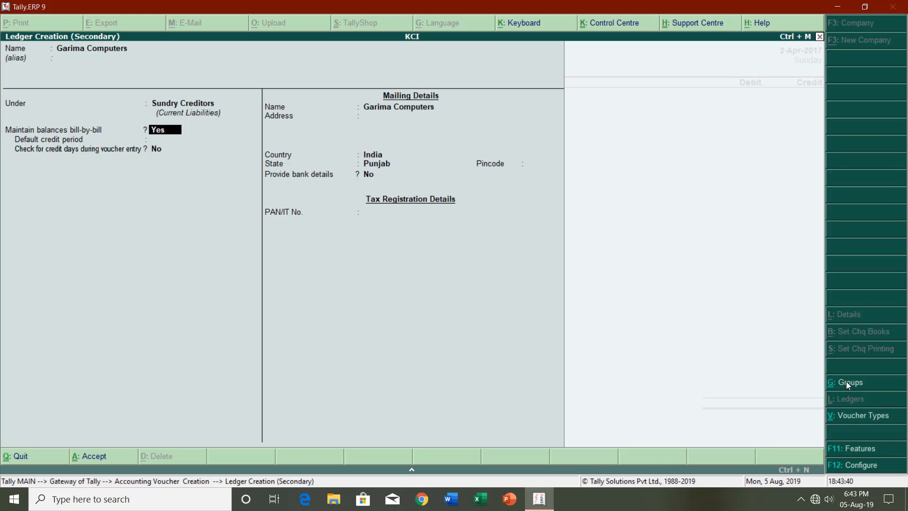
- Set bill-by-bill balances to No for Garima Computers, keep the default mailing and tax details, and save the ledger
text(n)
key(Return)
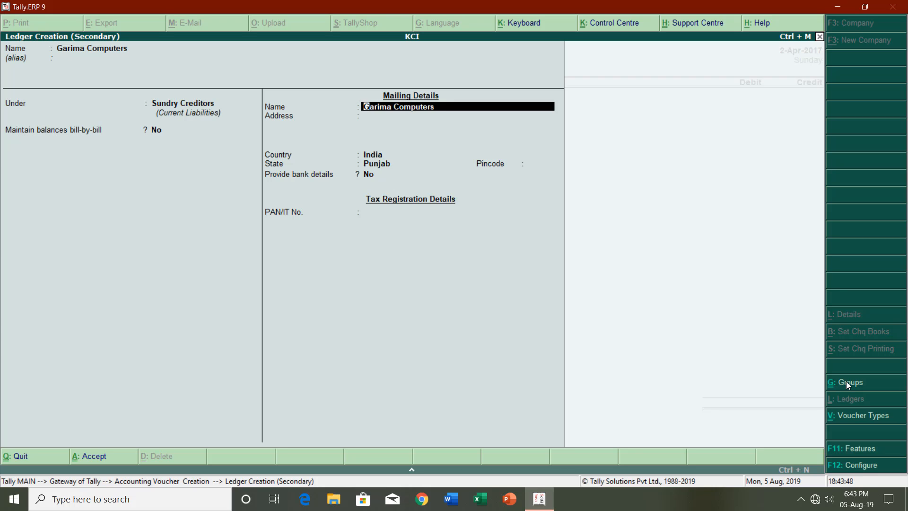
key(Return)
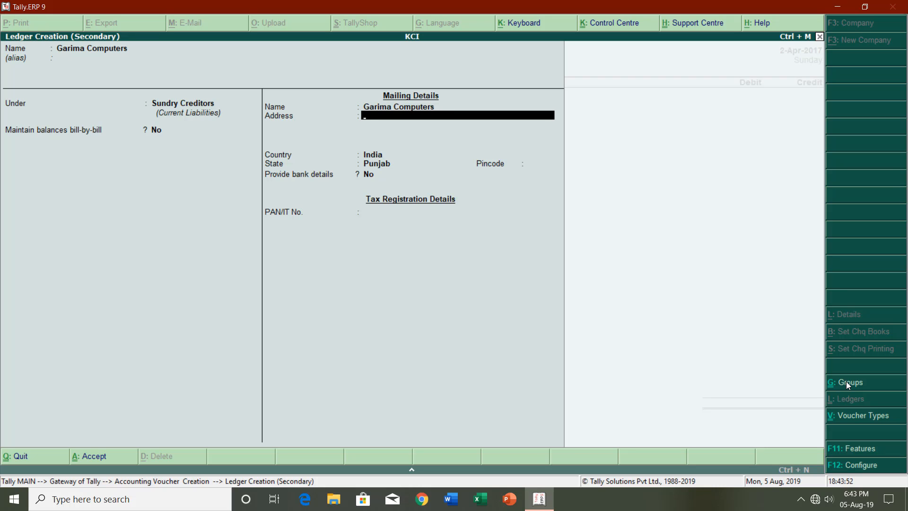
key(Return)
key(Return)
key(Return)
key(Return)
key(Return)
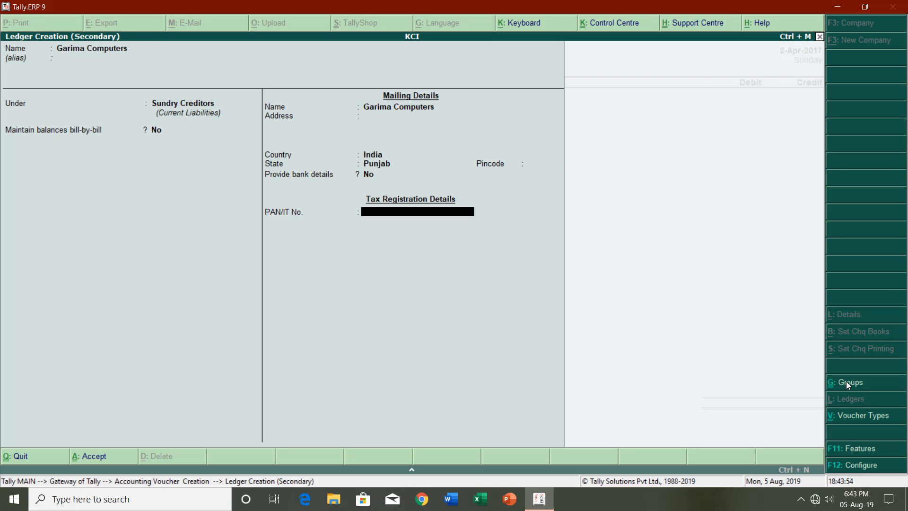
key(Return)
key(Return)
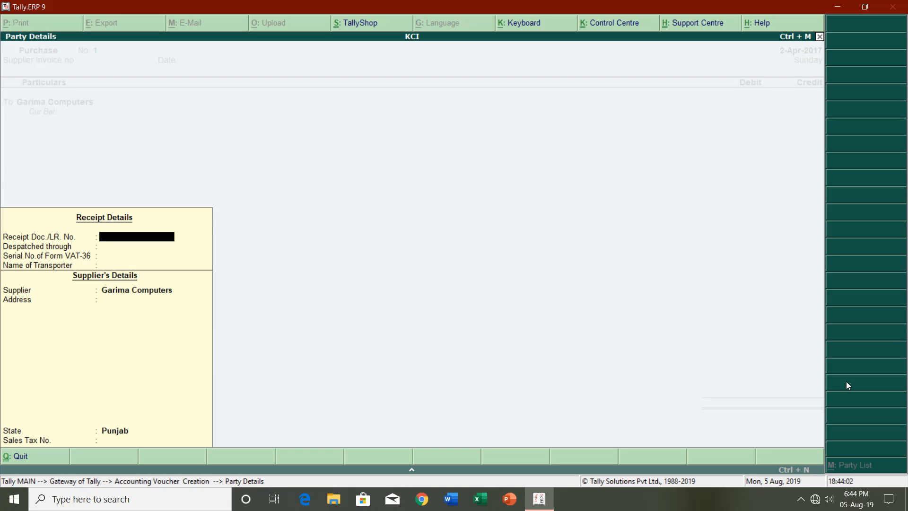
- Accept the party details for Garima Computers, leaving the receipt, address and sales tax fields blank
key(Return)
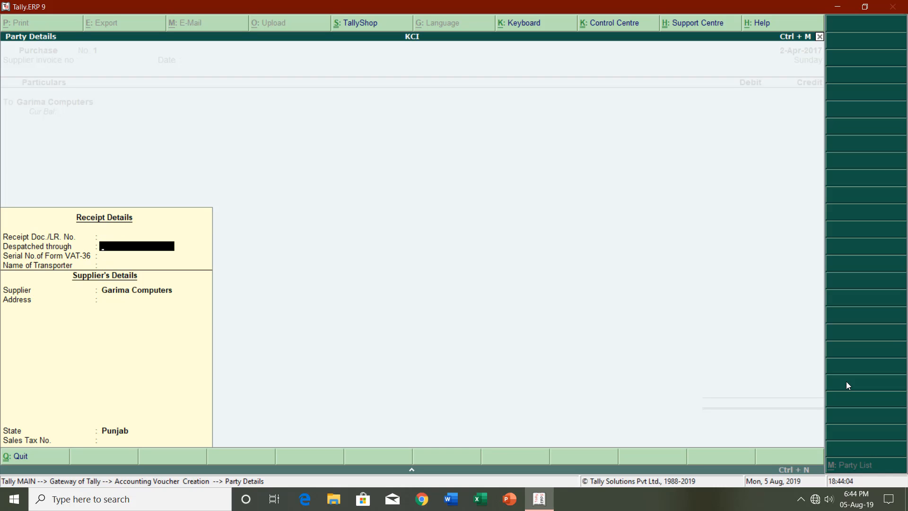
key(Return)
key(Return)
key(Return)
key(Return)
key(Return)
key(Return)
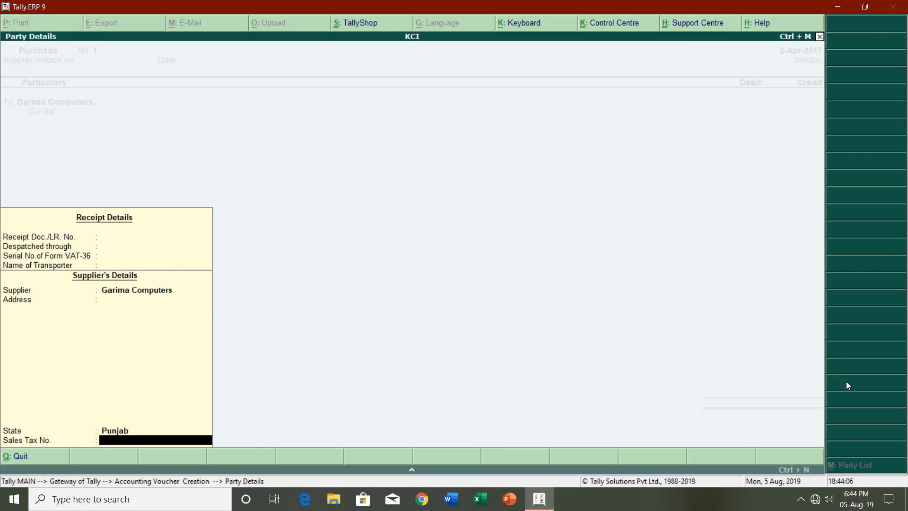
key(Return)
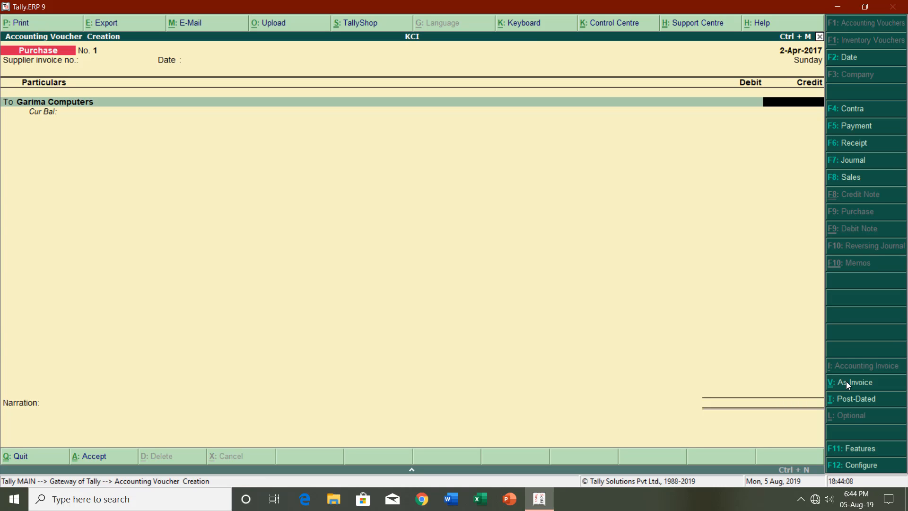
- Credit Garima Computers with 15500 and select Purchase A/c as the debit ledger
text(15500)
key(Return)
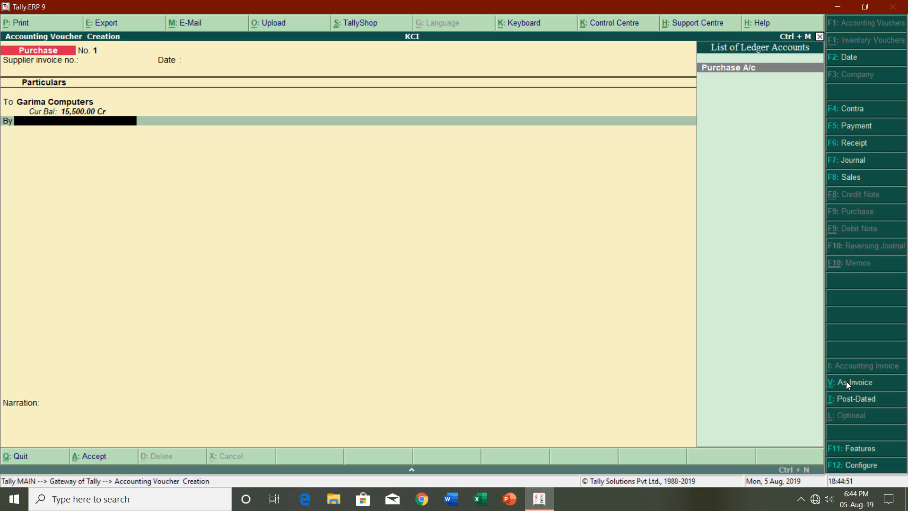
key(Return)
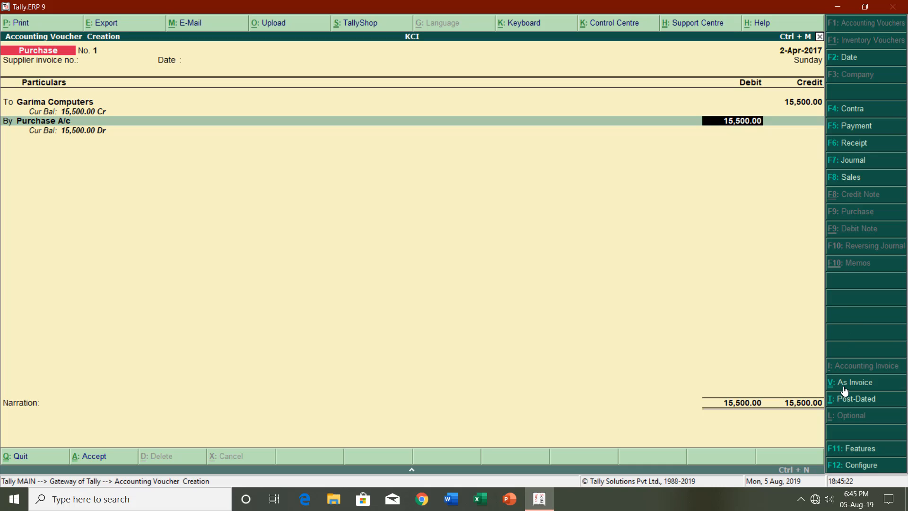
- Switch the purchase voucher back to invoice mode and keep Garima Computers as the party with its default details
click(846, 389)
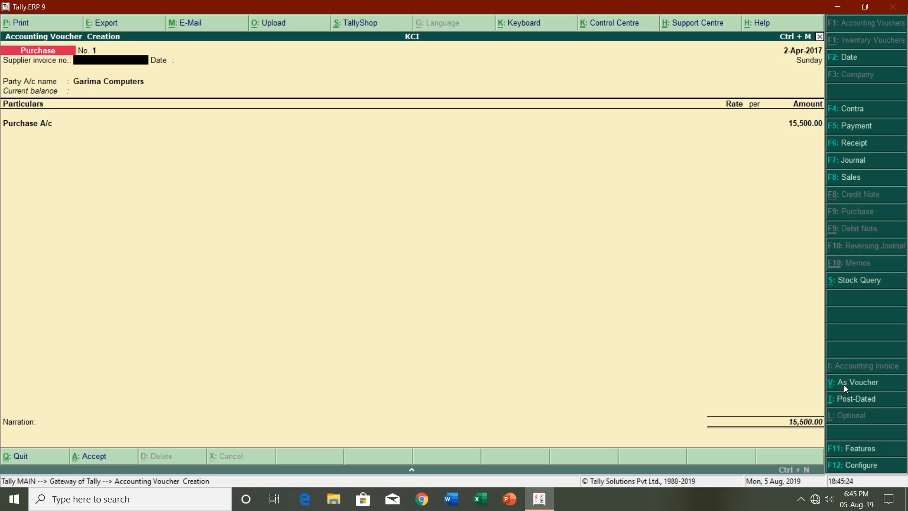
key(Return)
key(Return)
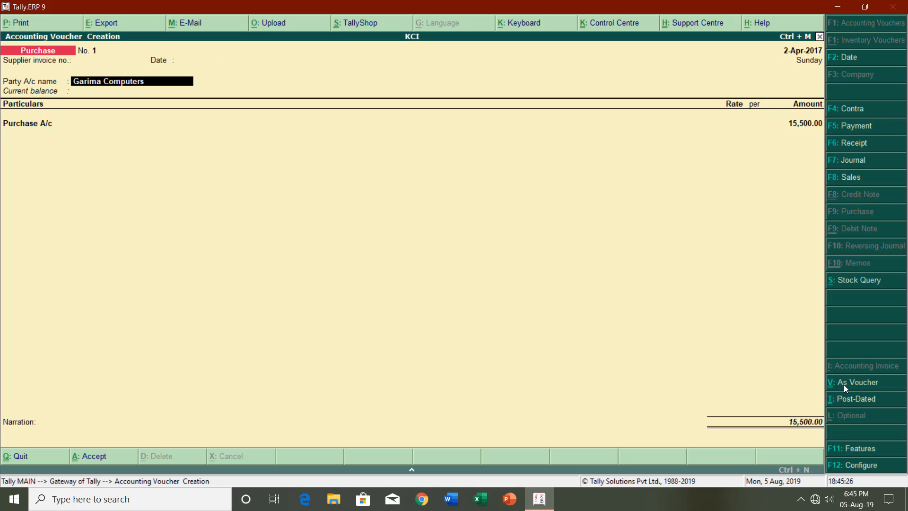
key(Return)
key(Return)
key(Return)
key(Return)
key(Return)
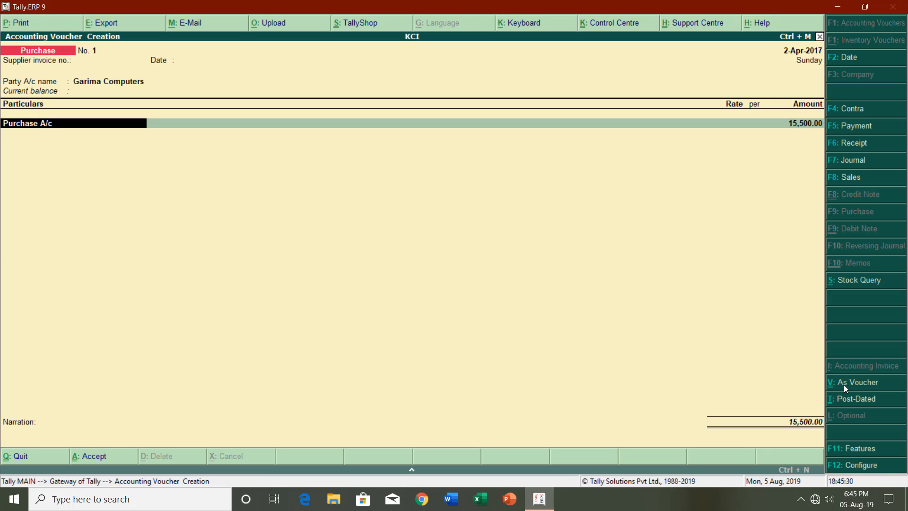
- Keep Purchase A/c at 15,500.00 and add a CGST line at the 9% rate
key(Return)
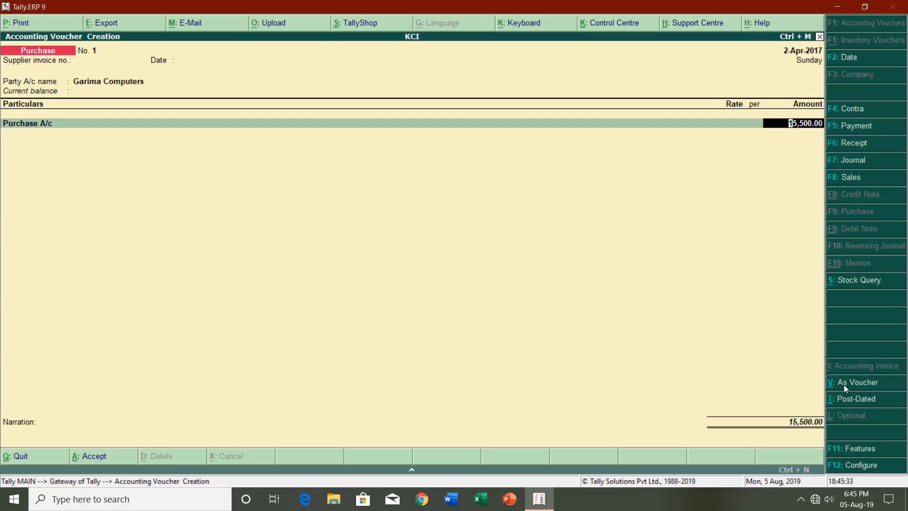
key(Return)
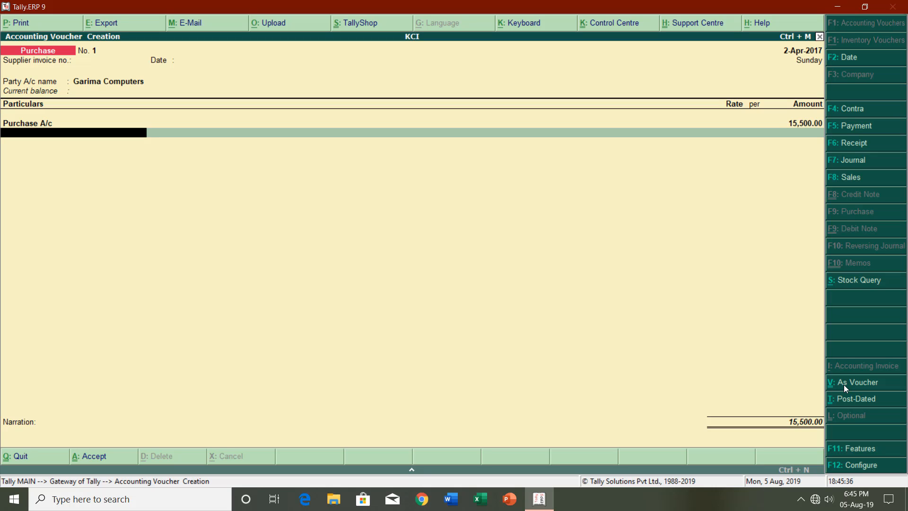
text(C)
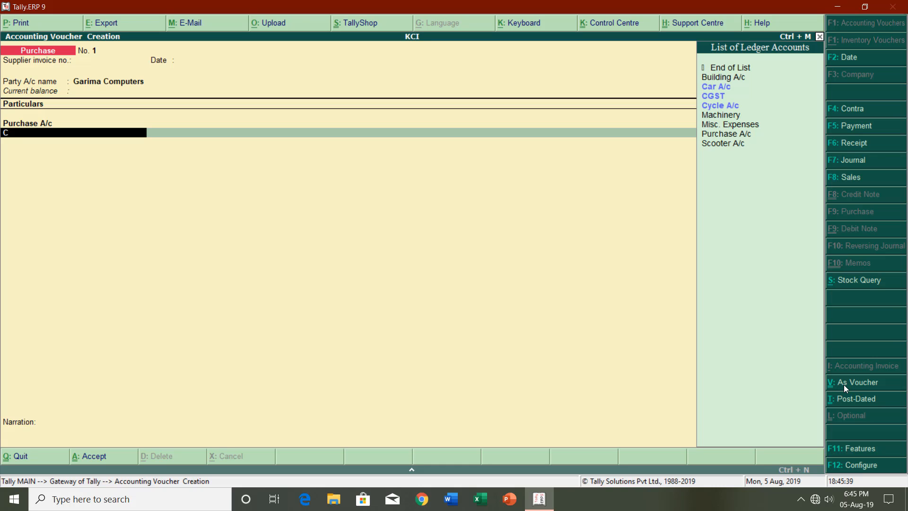
text(G)
key(Return)
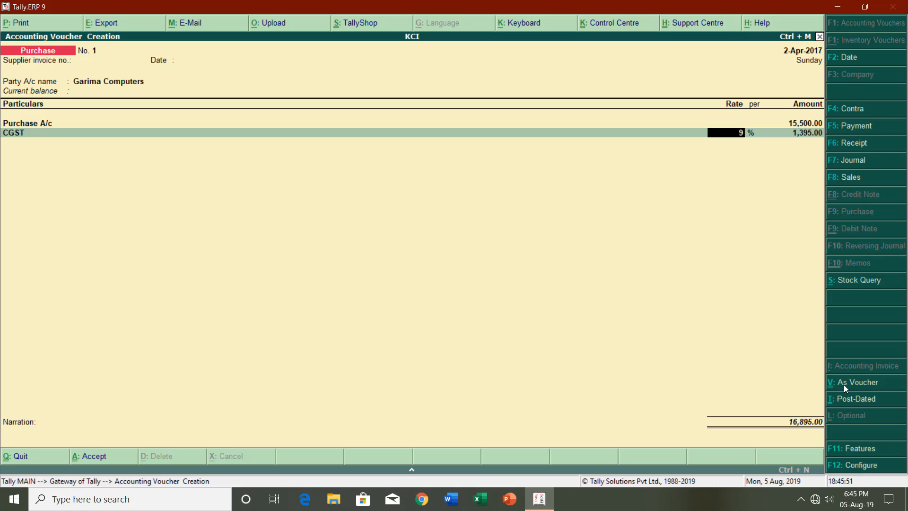
key(Return)
key(Return)
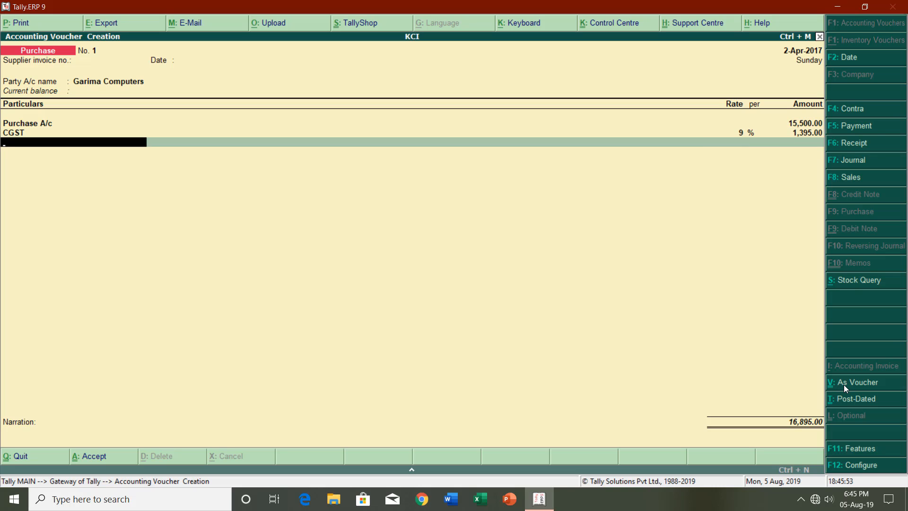
- Add an SGST line at the 9% rate and save the purchase voucher with a blank narration
text(sg)
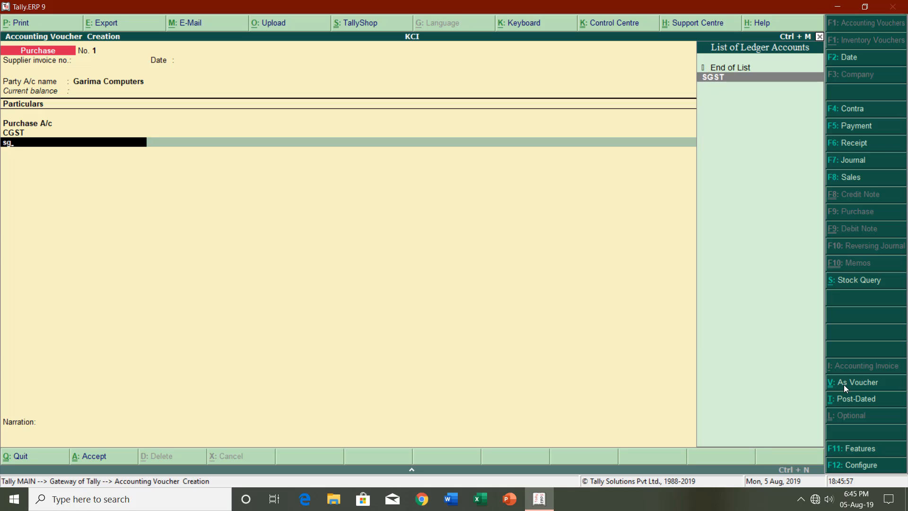
key(Return)
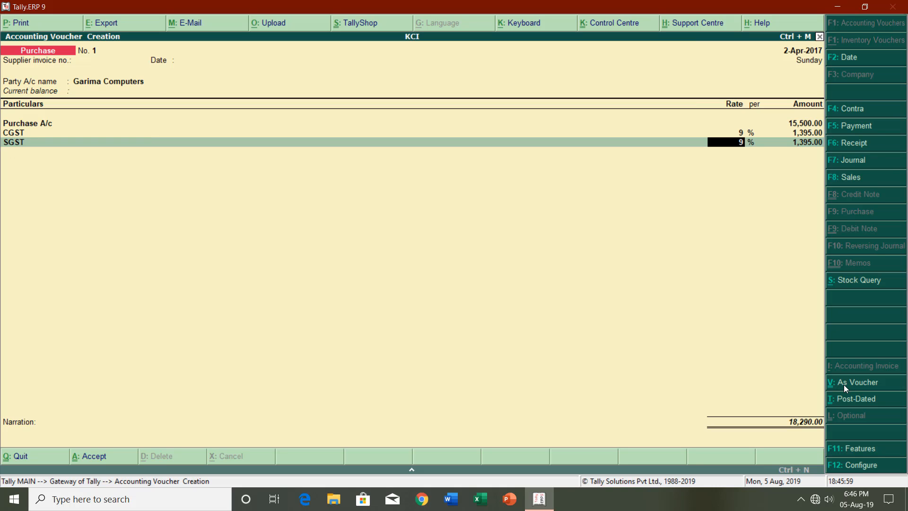
key(Return)
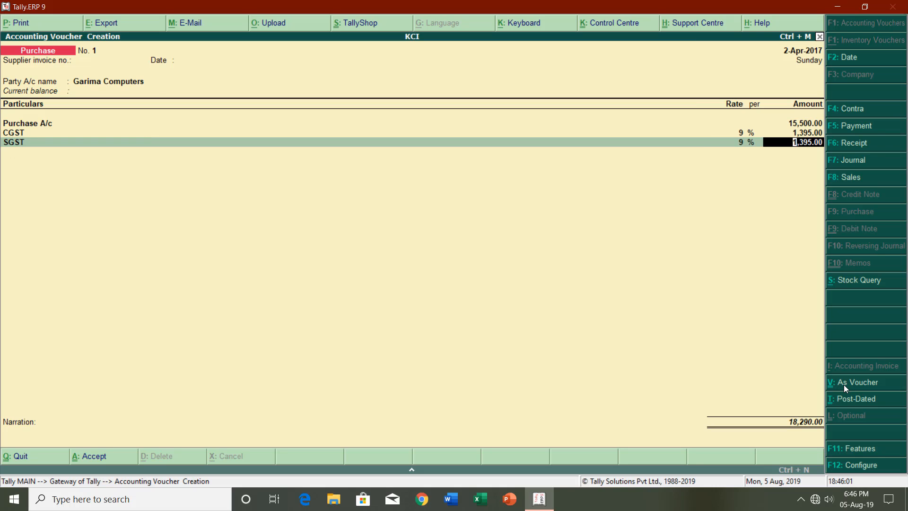
key(Return)
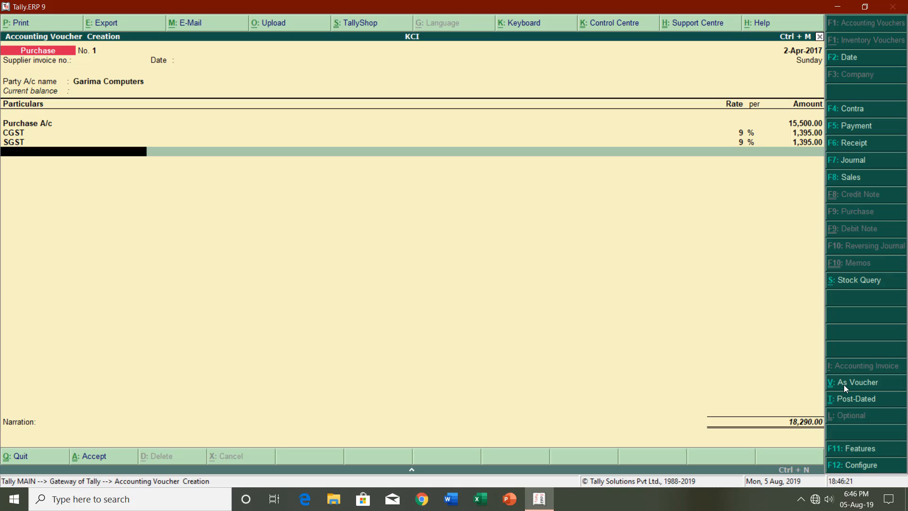
key(Return)
key(Return)
key(Return)
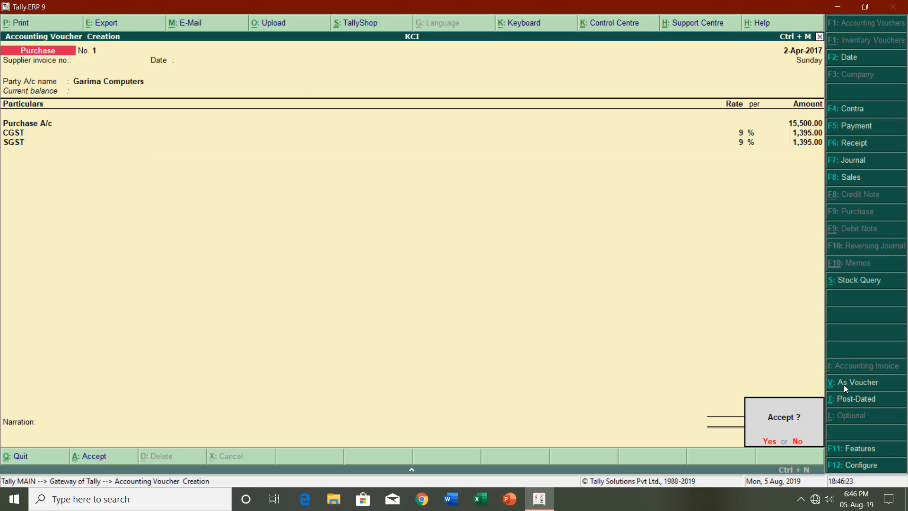
key(Return)
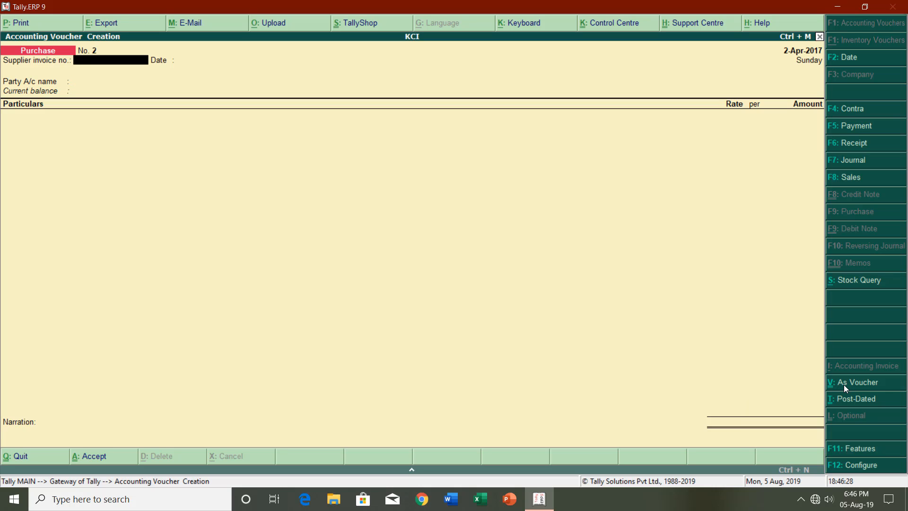
- Switch to a sales voucher and disable invoicing in KCI's accounting features, keeping the remaining settings
key(F8)
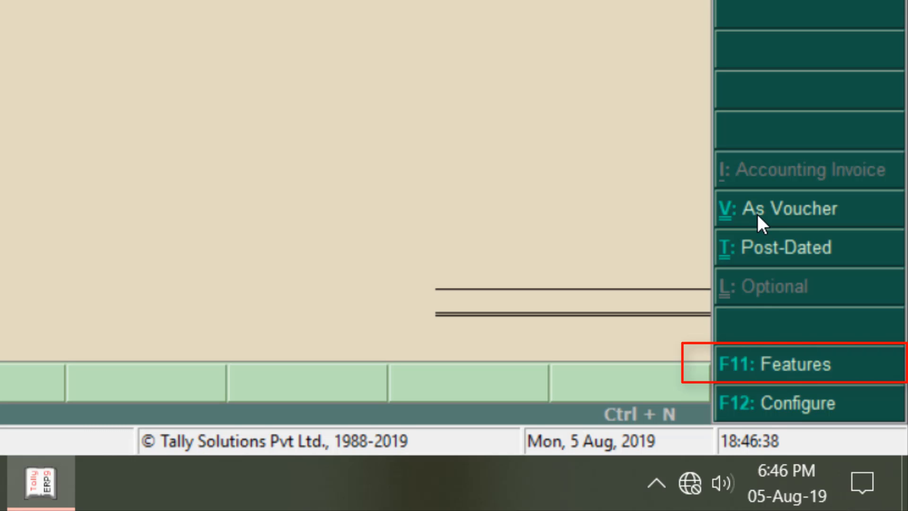
key(F11)
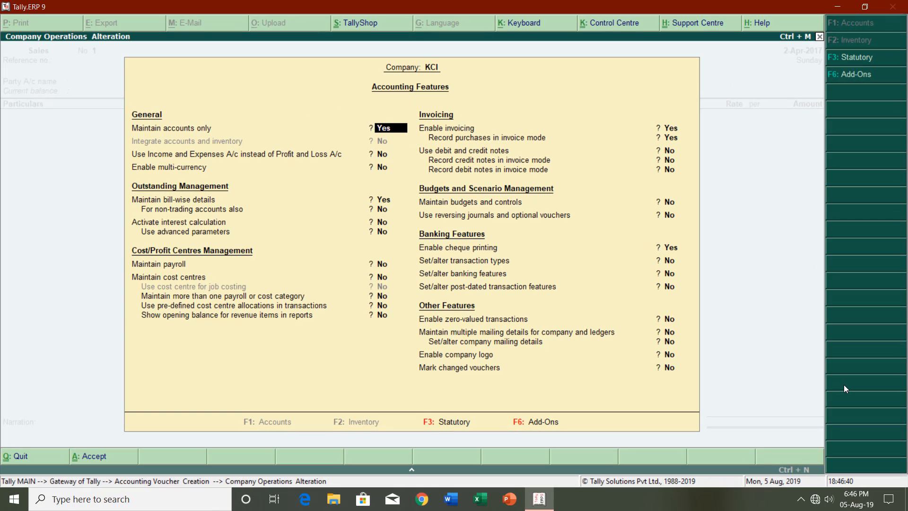
key(Return)
key(Return)
key(Return)
key(Return)
key(Return)
key(Return)
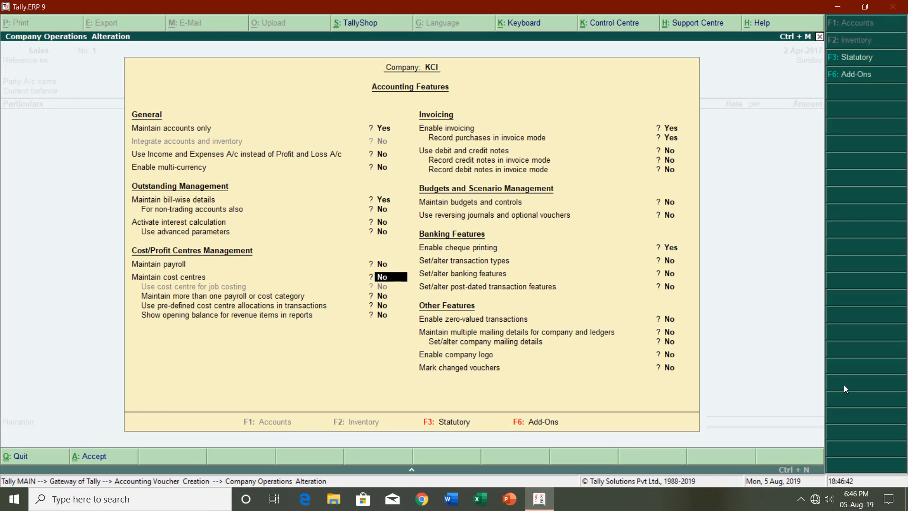
key(Return)
key(Return)
key(Return)
key(Return)
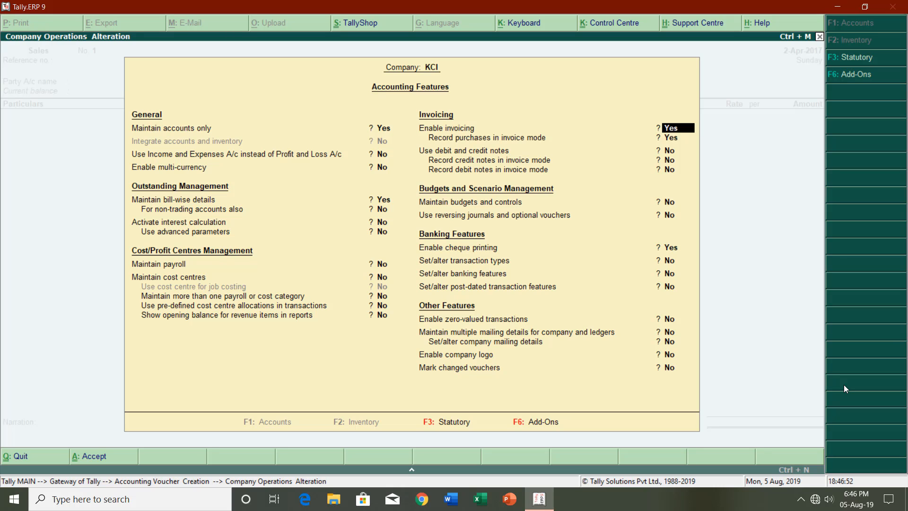
key(n)
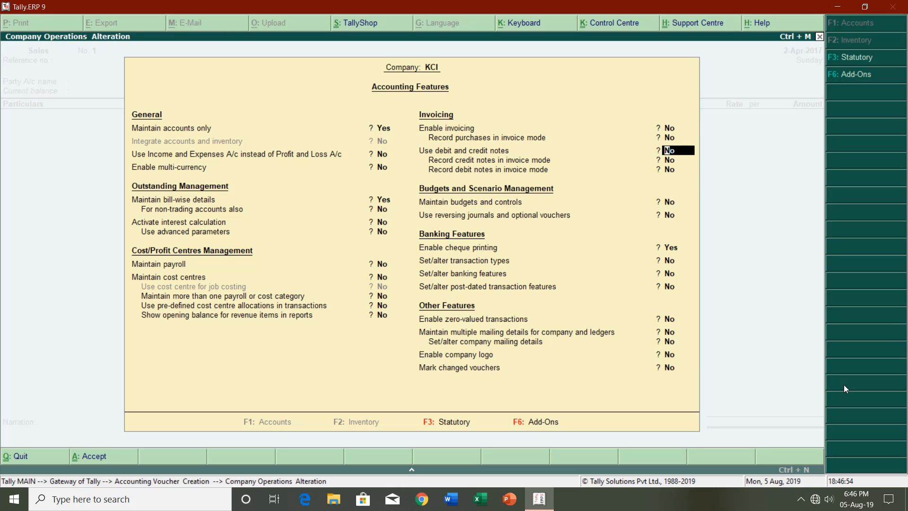
key(Return)
key(Return)
key(Return)
key(Return)
key(Return)
key(Return)
key(Return)
key(Return)
key(Return)
key(Return)
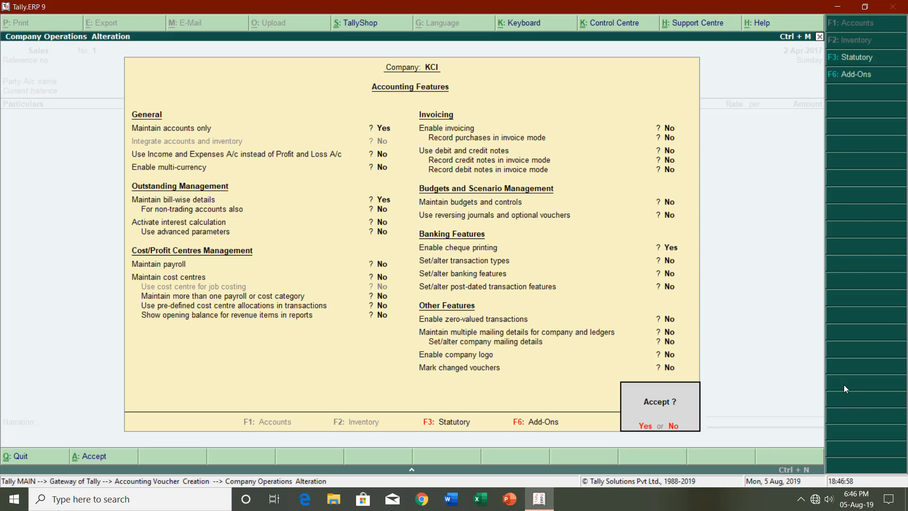
key(y)
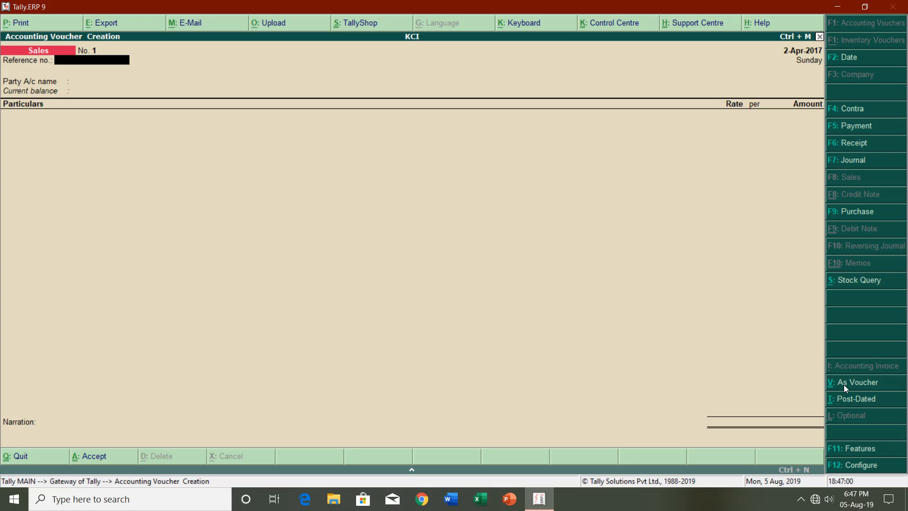
- Close and reopen accounting voucher entry, switching from the sales voucher to a purchase voucher
key(Escape)
key(y)
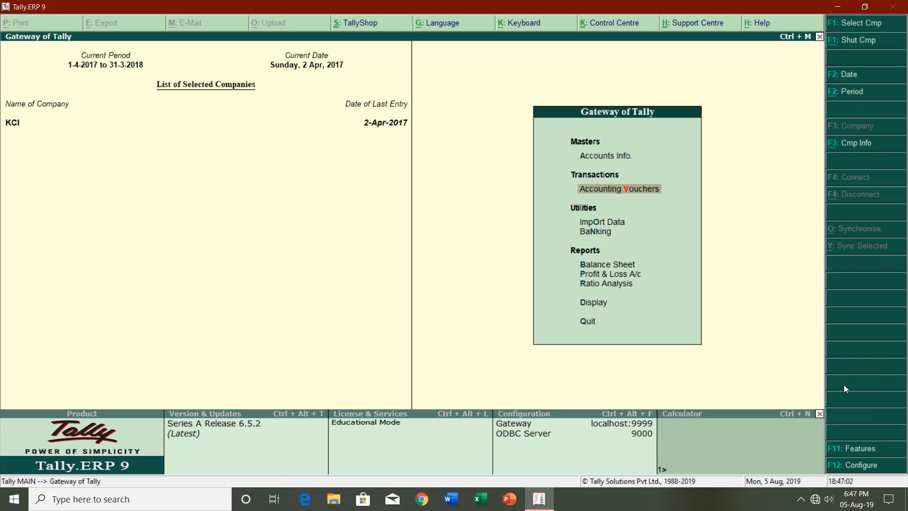
key(Return)
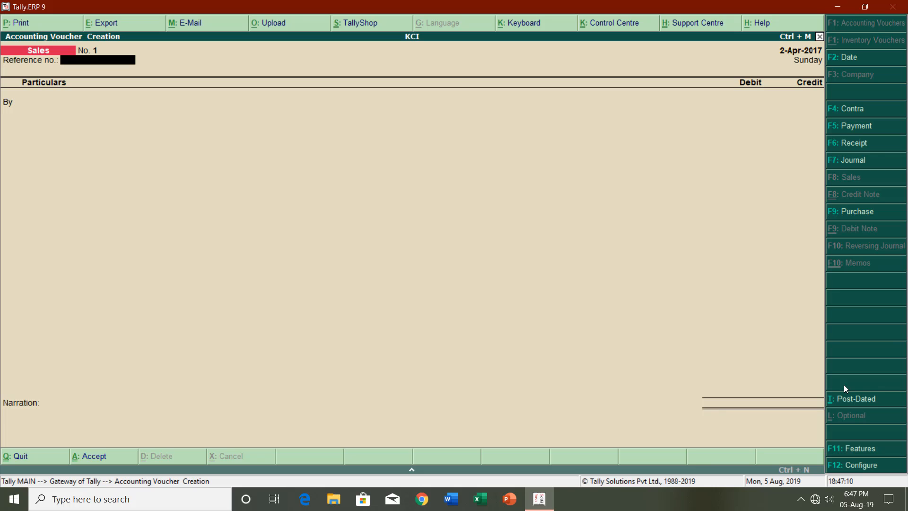
click(884, 211)
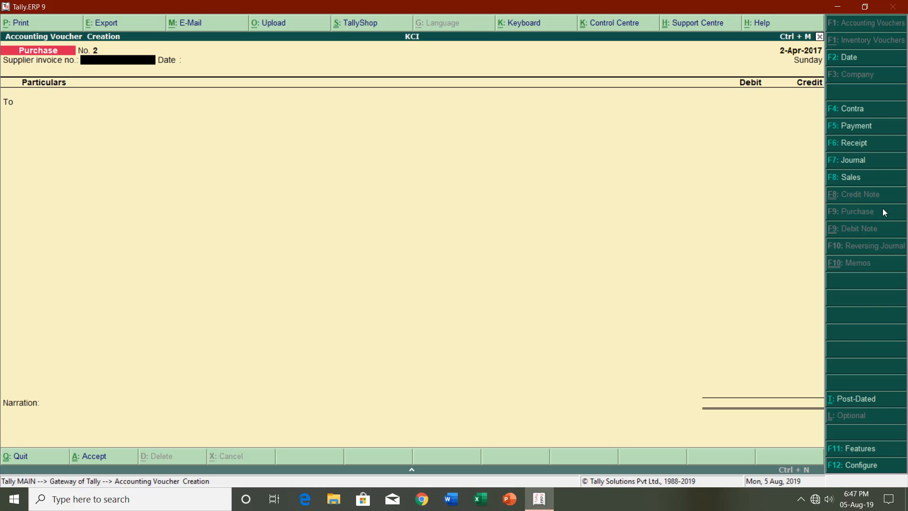
- Enable invoicing and recording purchases in invoice mode in KCI's accounting features, and save the settings
key(F11)
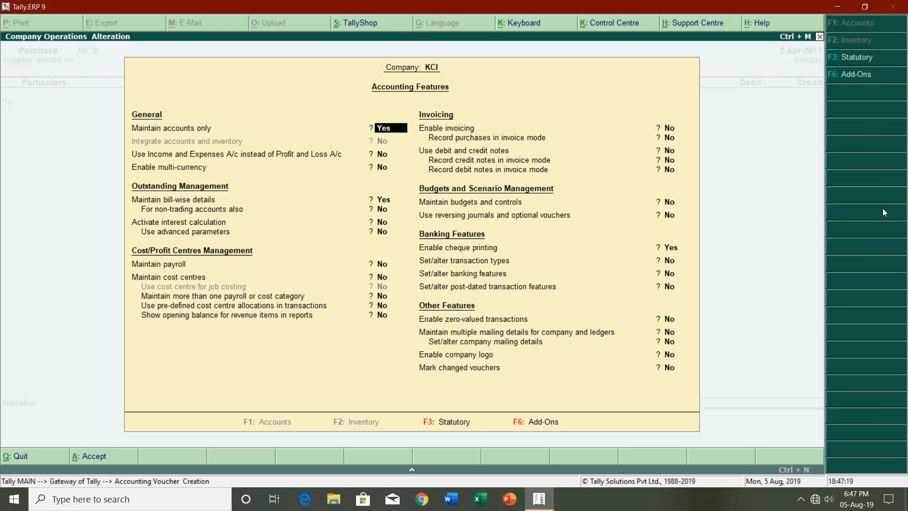
key(Return)
key(Return)
key(Return)
key(Return)
key(Return)
key(Return)
key(Return)
key(Return)
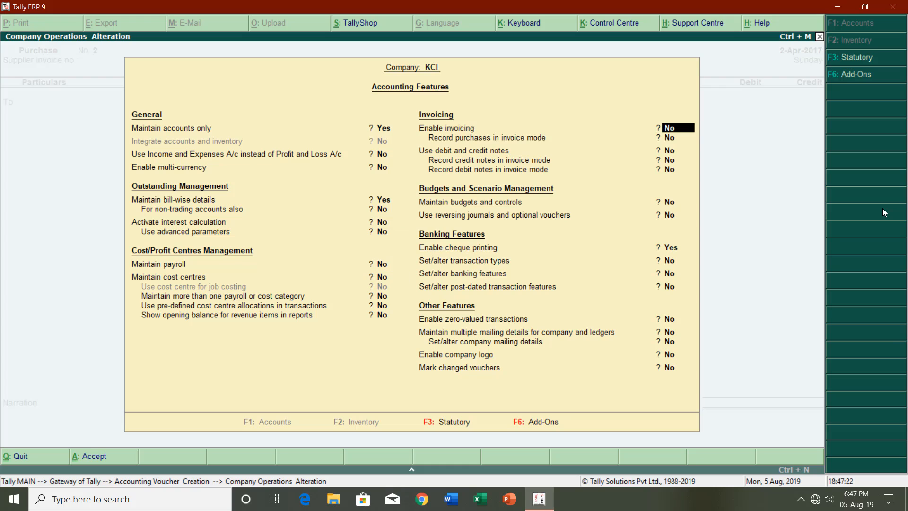
text(ye)
key(Return)
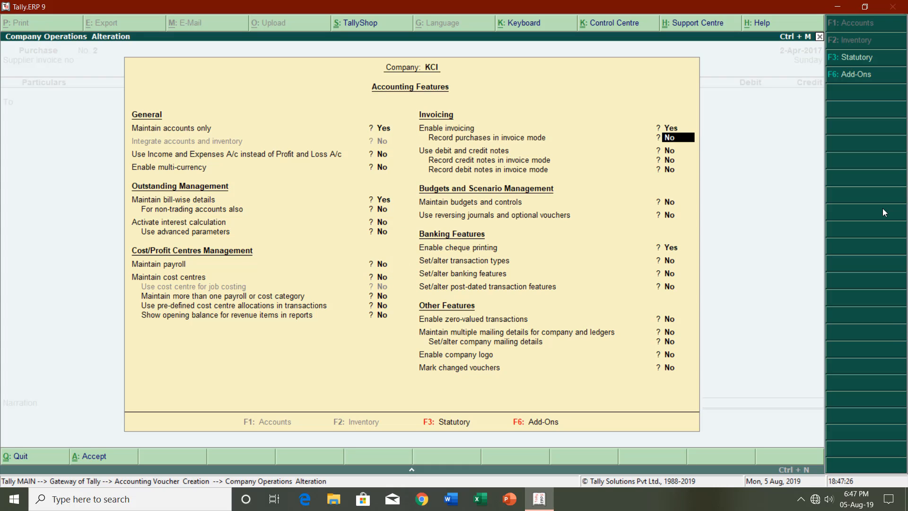
text(yes)
key(Return)
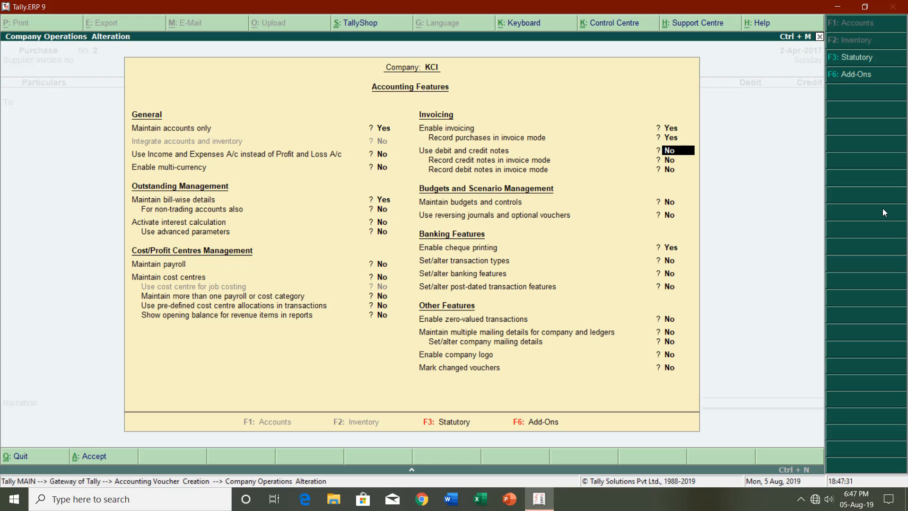
key(ctrl+a)
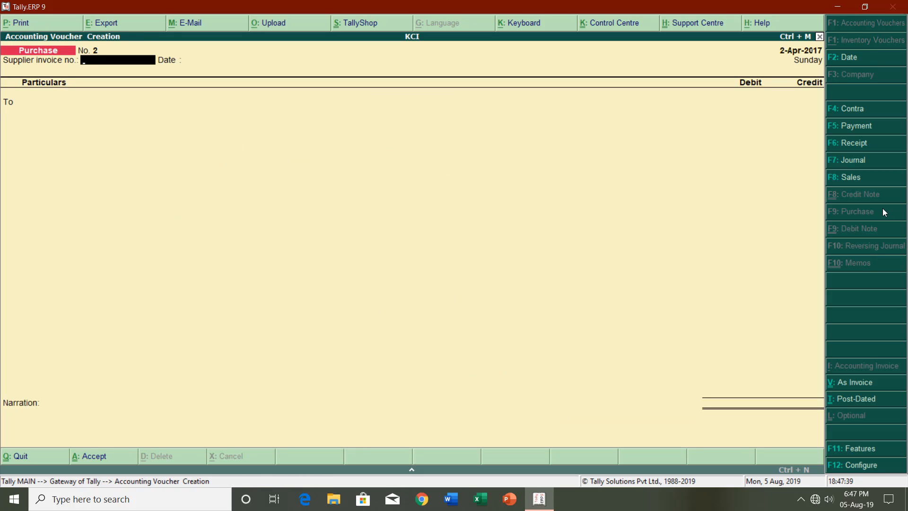
- Start a sales voucher with a blank reference number and begin a new party ledger named K.K. & Company
key(F8)
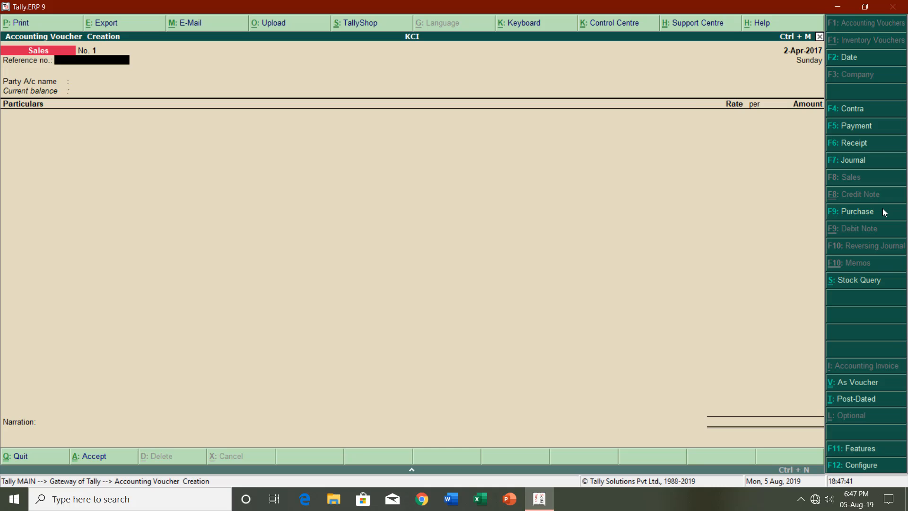
key(Return)
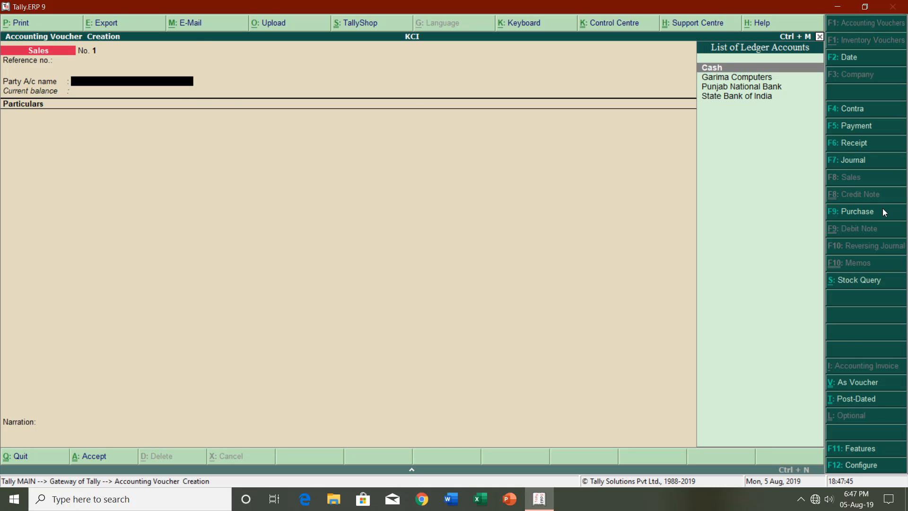
key(alt+c)
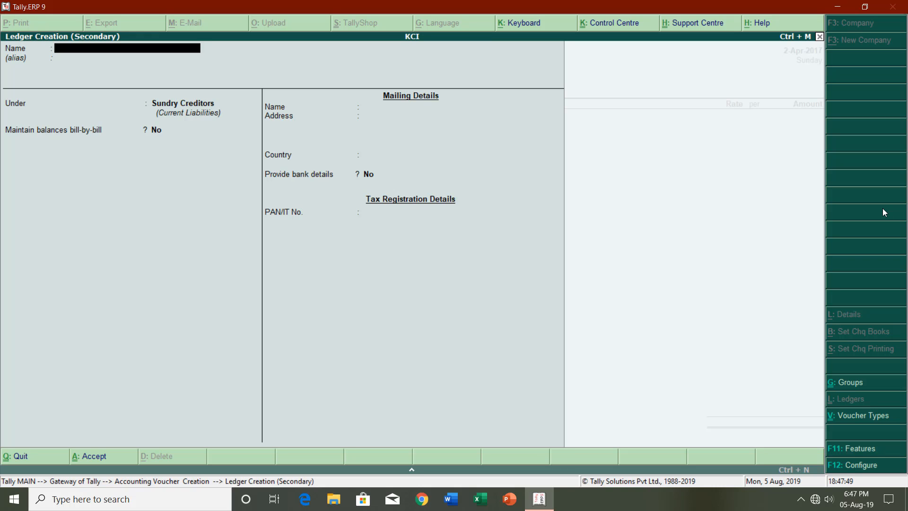
text(K.K. & Company)
key(Return)
key(Return)
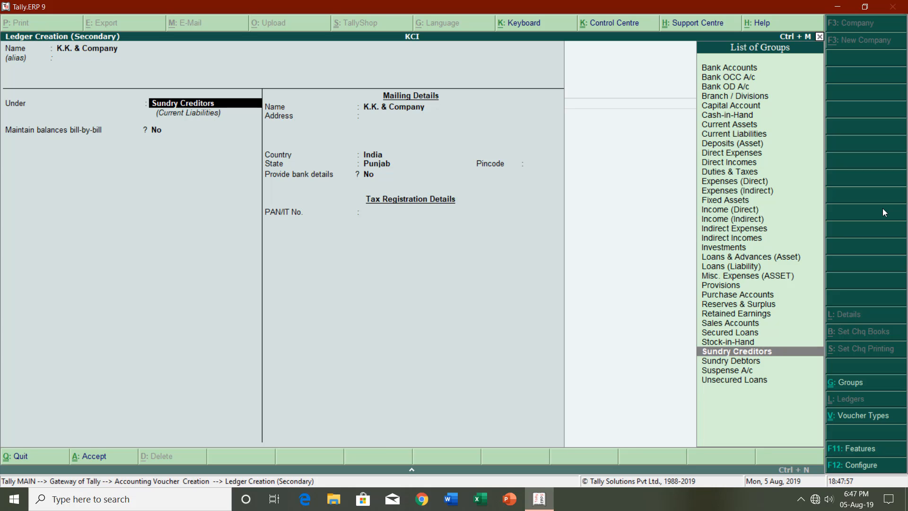
- Place the K.K. & Company ledger under Sundry Debtors without bill-by-bill balances and save it with the default mailing details
text(Sun)
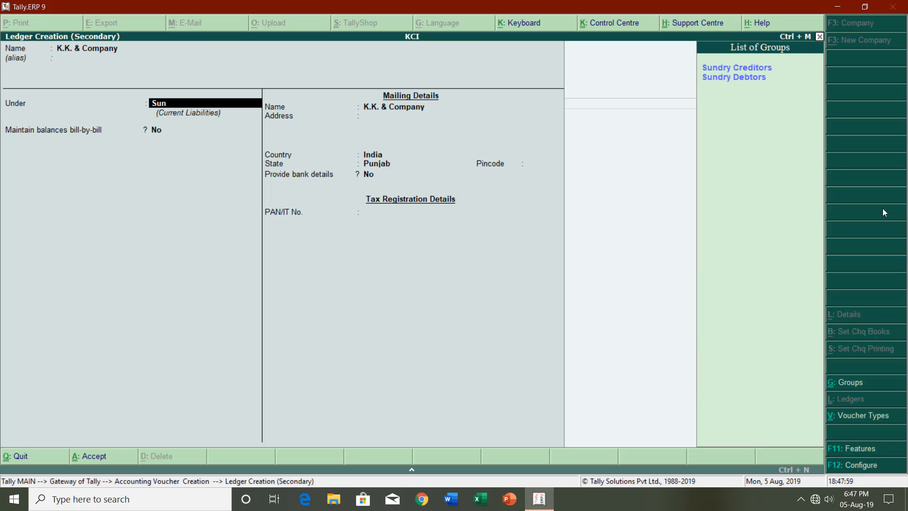
key(Down)
key(Return)
key(Return)
key(Return)
key(Return)
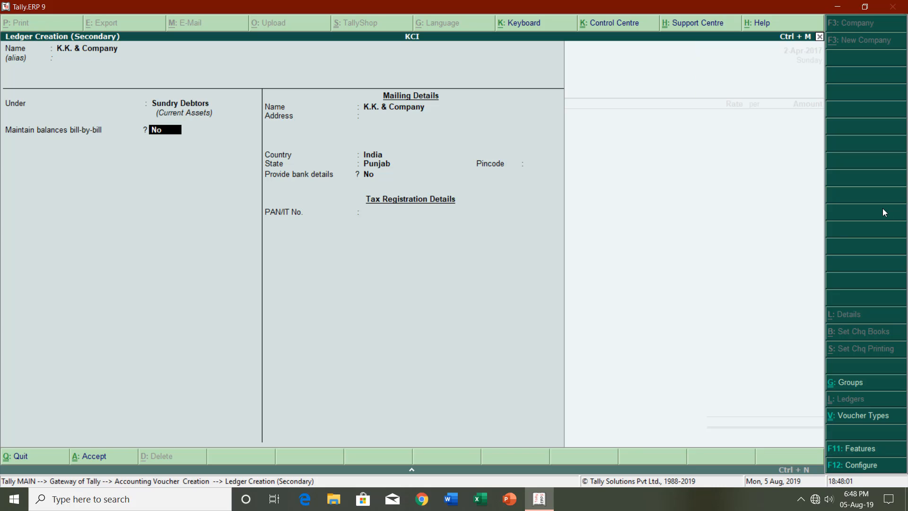
key(Return)
key(Return)
key(Return)
key(Return)
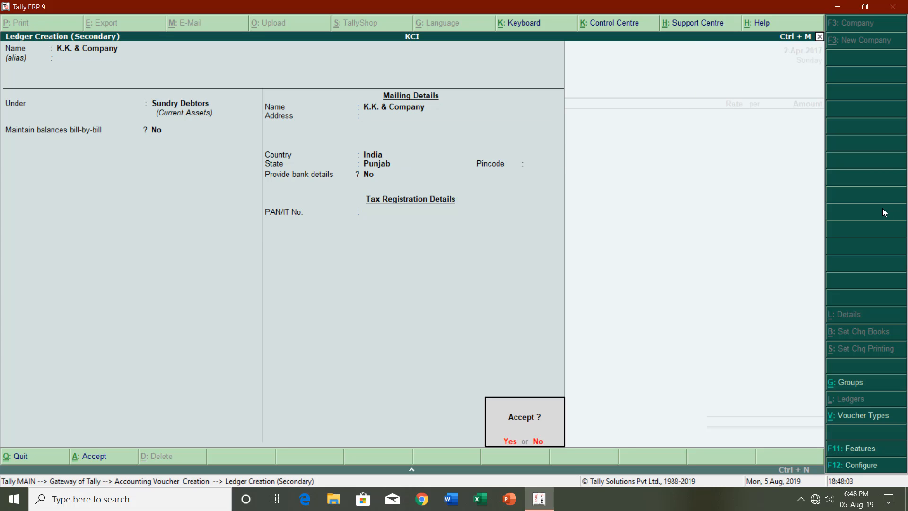
key(Return)
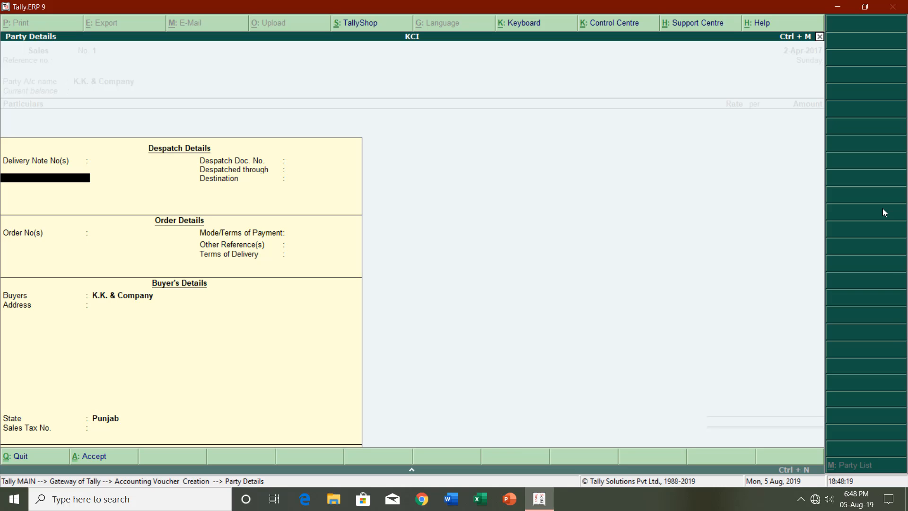
- Accept the party details for K.K. & Company, leaving the despatch, order, address and sales tax fields blank
key(Return)
key(Return)
key(Return)
key(Return)
key(Return)
key(Return)
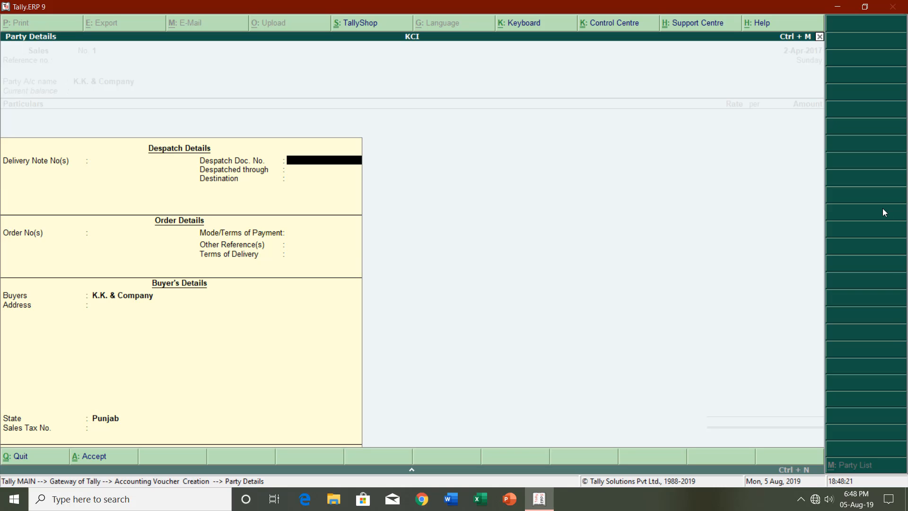
key(Return)
key(Return)
key(Return)
key(Return)
key(Return)
key(Return)
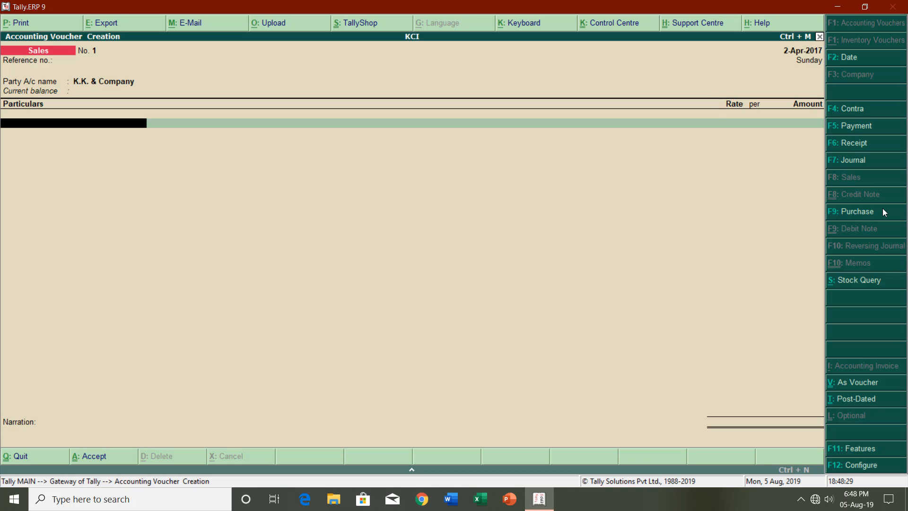
- Add Sale A/c to the sales invoice with an amount of 8,000
key(space)
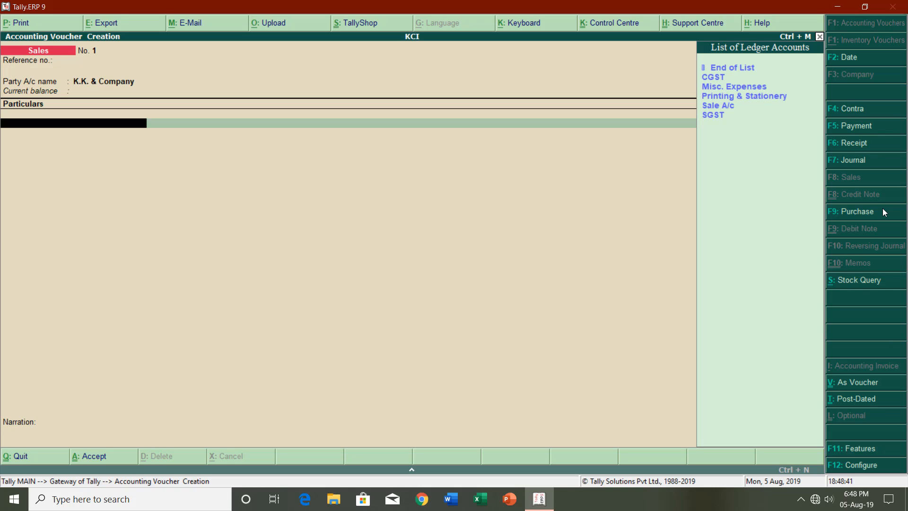
key(Down)
key(Down)
key(Down)
key(Down)
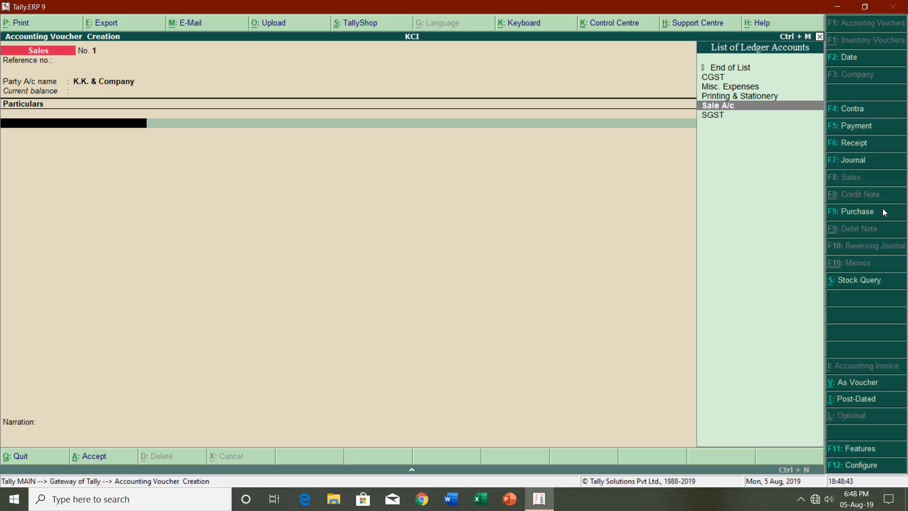
key(Return)
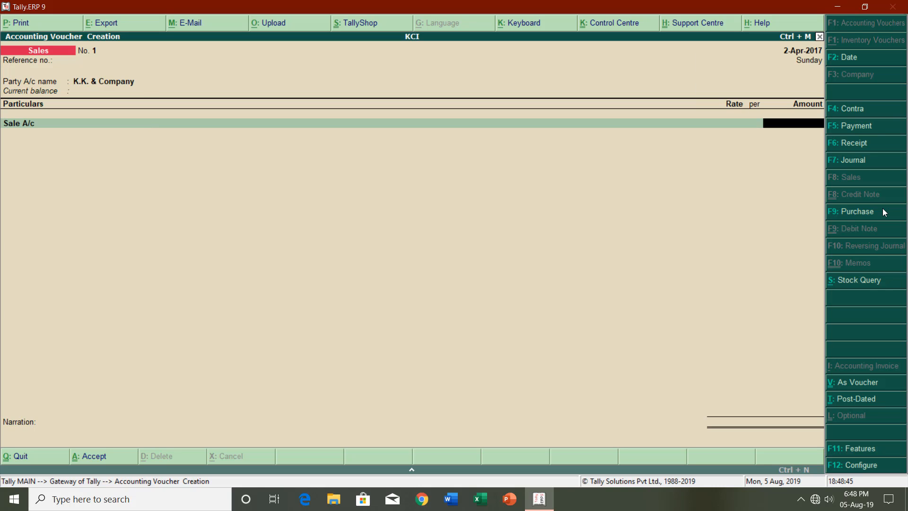
text(8,)
text(000)
key(Return)
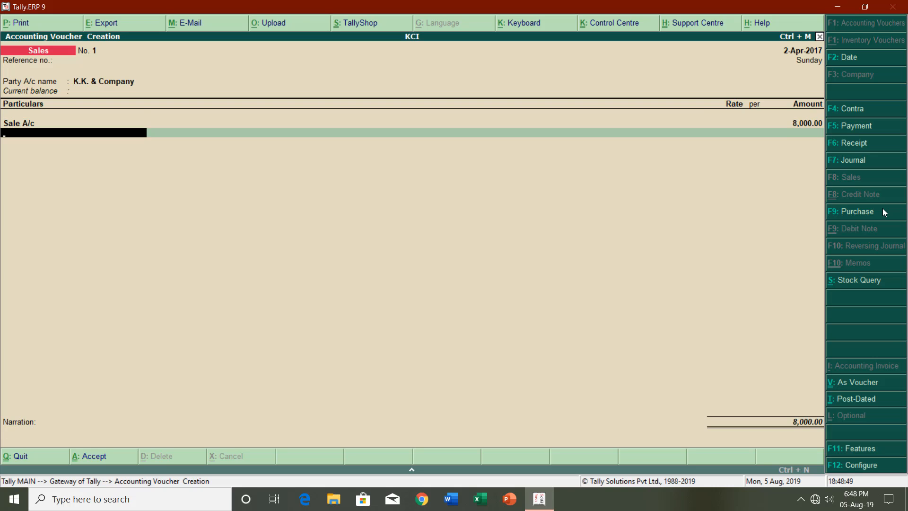
- Add the SGST and CGST ledgers to the sales invoice, each at a rate of 9%
text(sg)
key(Return)
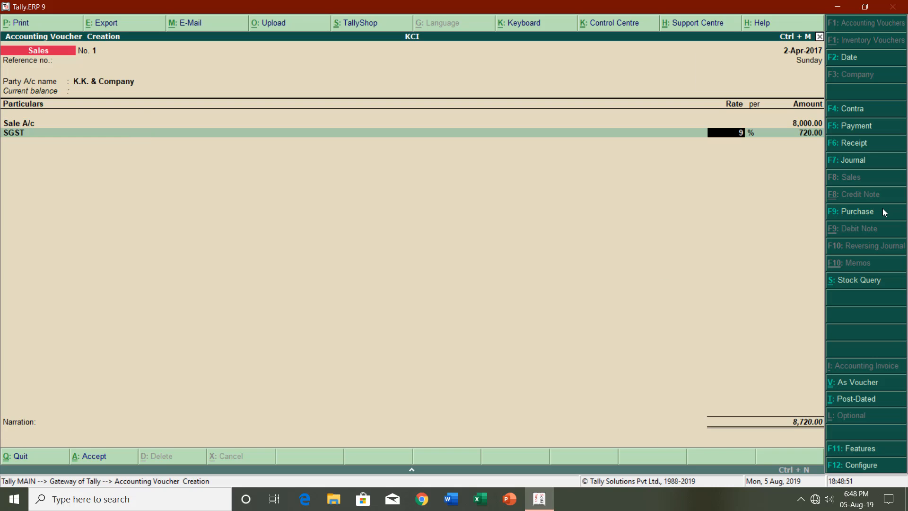
key(Return)
key(Return)
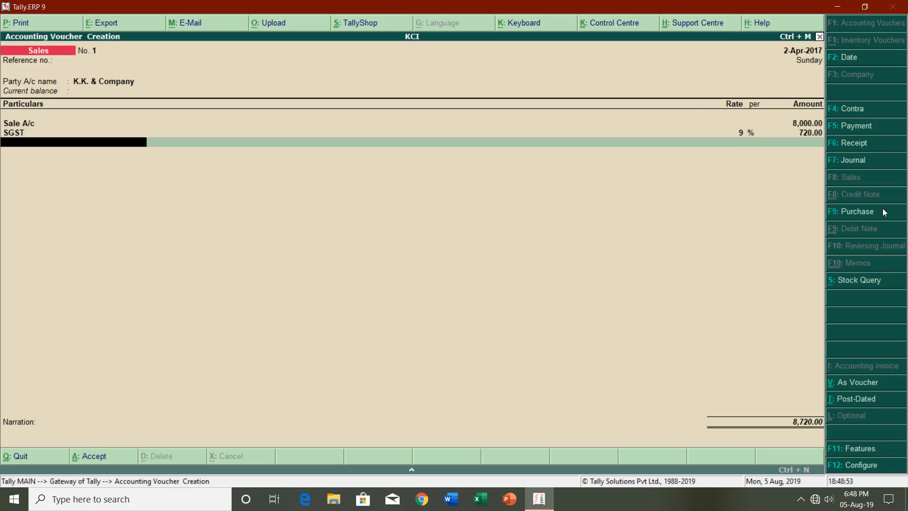
text(cg)
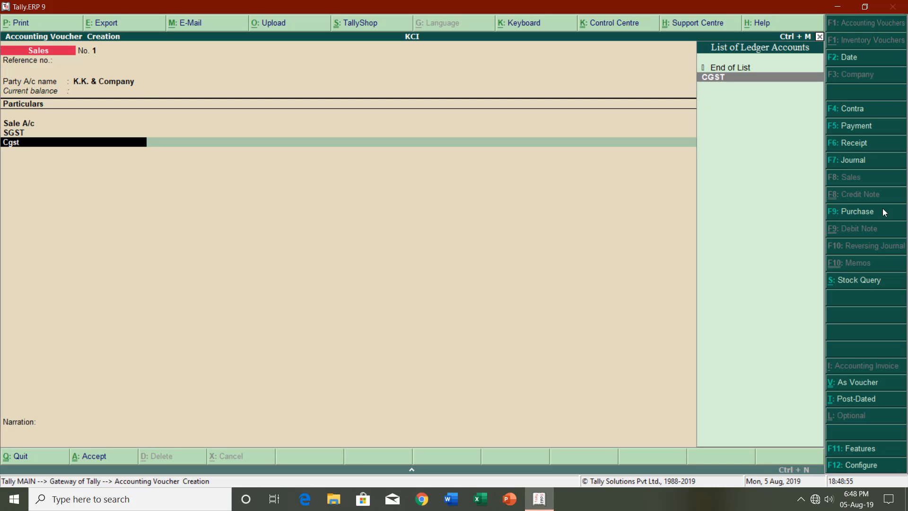
key(Return)
key(Return)
key(Return)
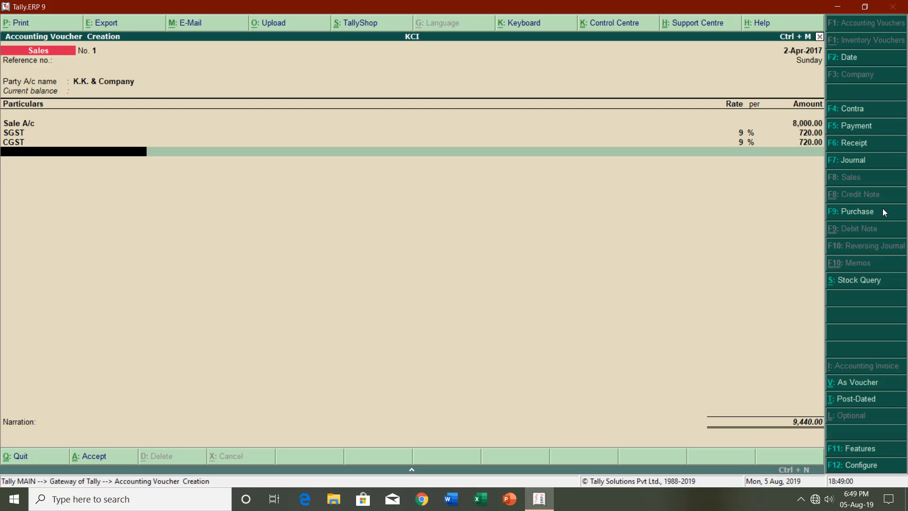
- Save the K.K. & Company sales voucher with a blank narration and quit voucher entry to the Gateway of Tally
key(Return)
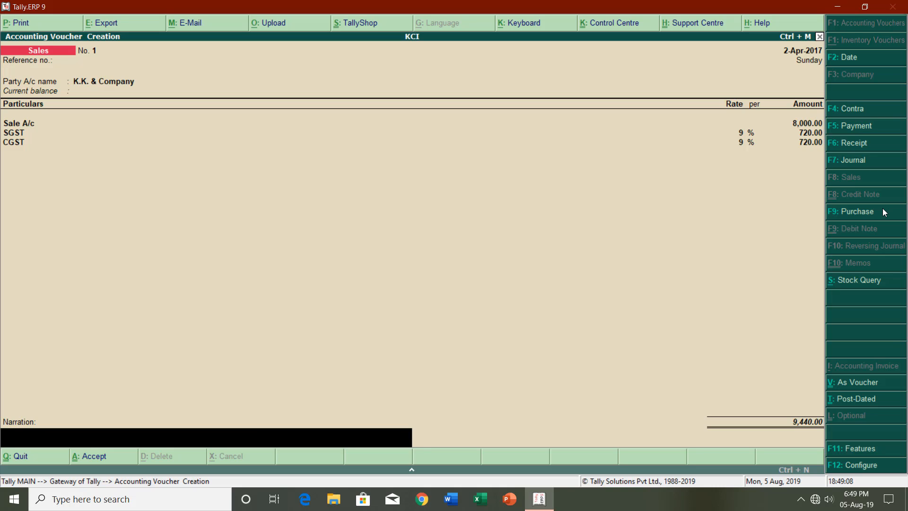
key(Return)
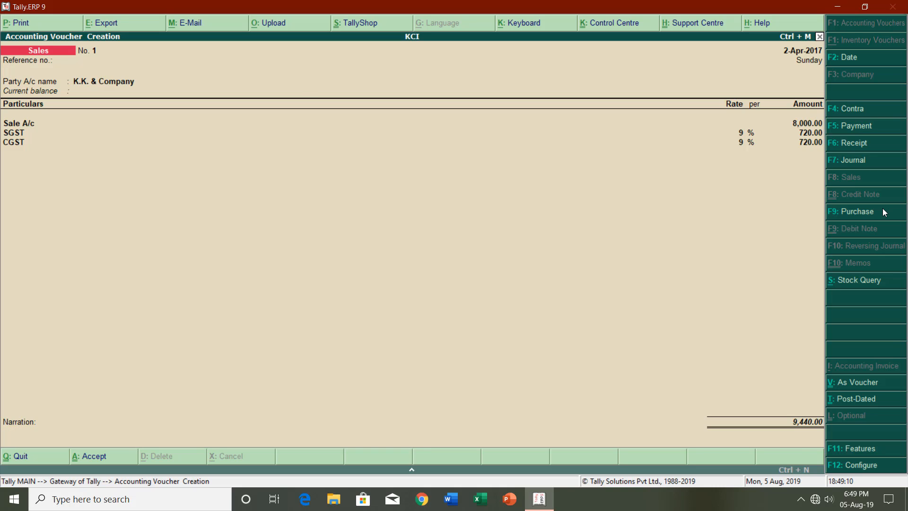
key(Return)
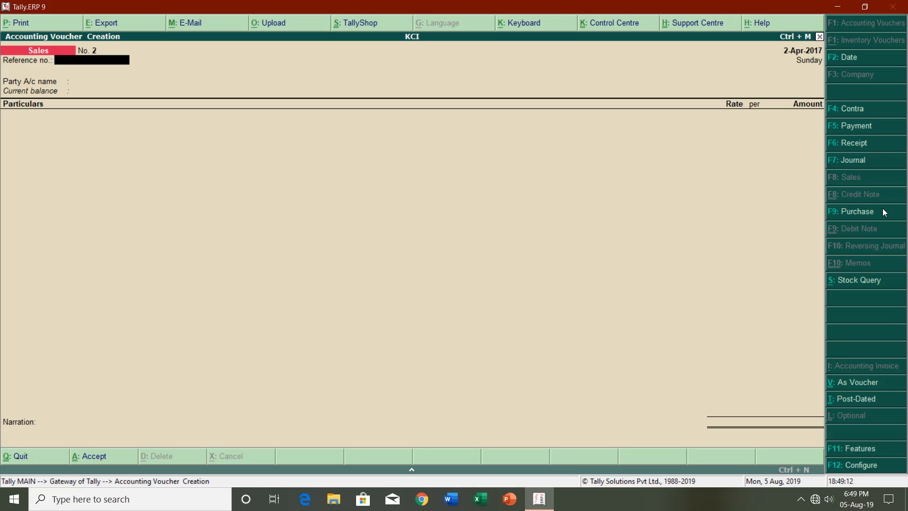
key(Escape)
key(Return)
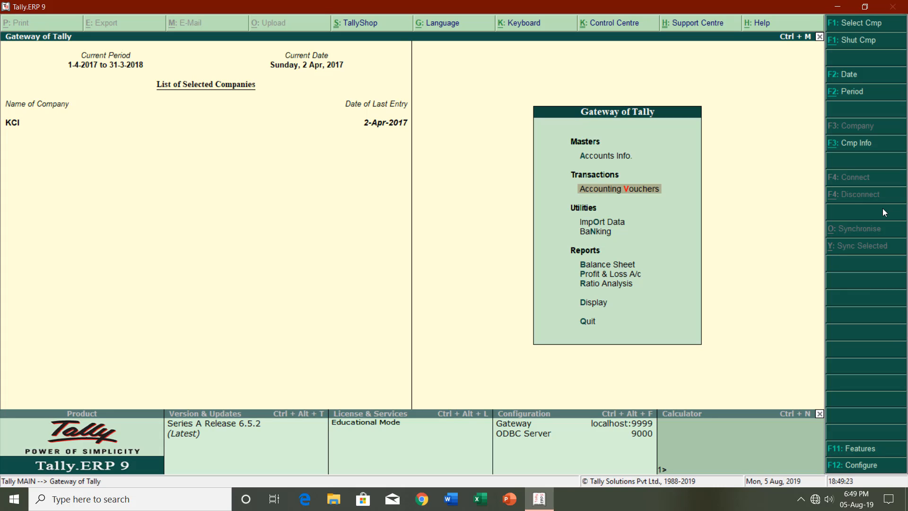
- Review which masters, transactions, utilities and reports the Gateway of Tally offers in accounts-only mode
key(Up)
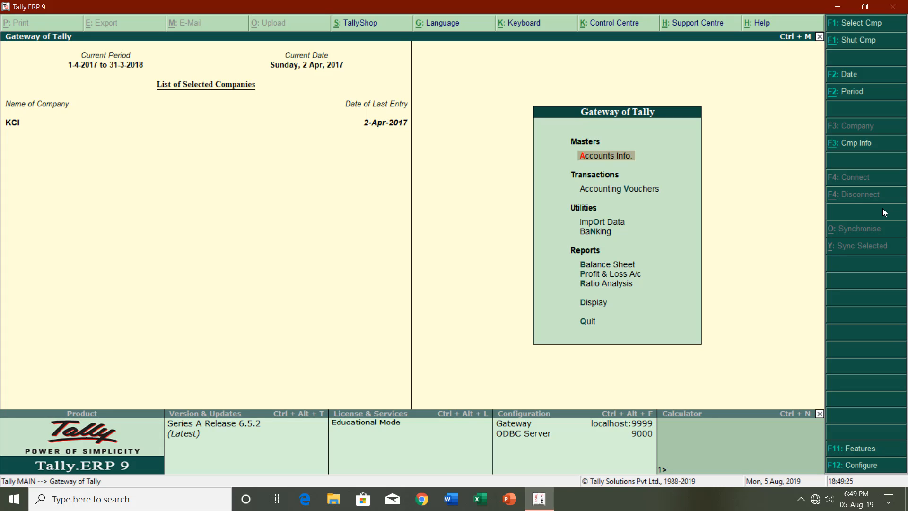
key(Down)
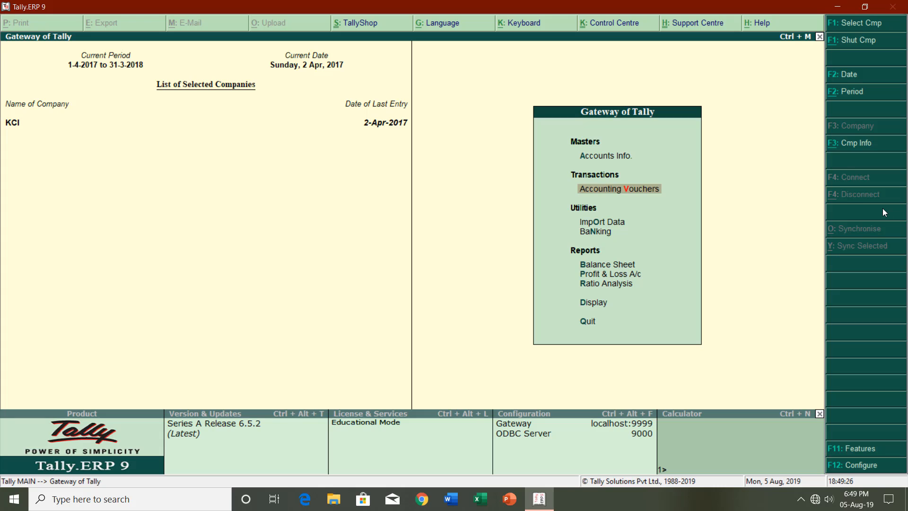
key(Up)
key(Down)
key(Down)
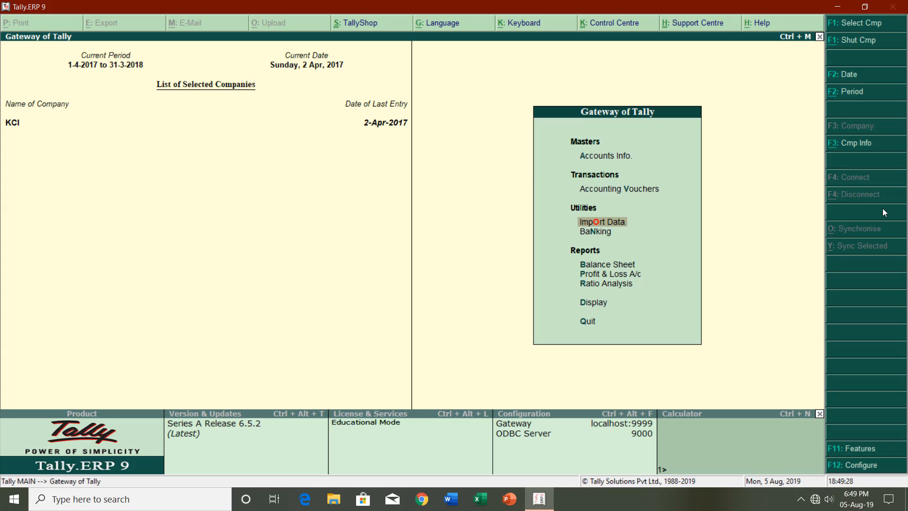
key(Down)
key(Down)
key(Down)
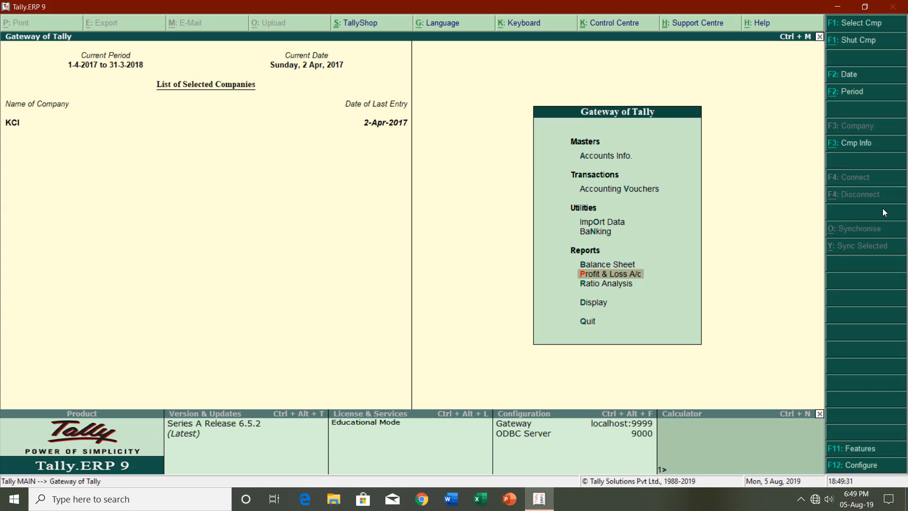
key(Down)
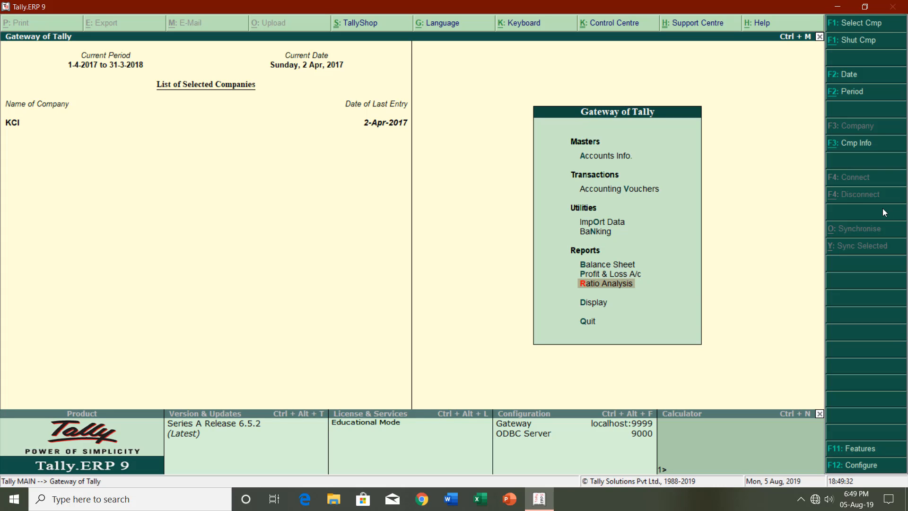
key(Down)
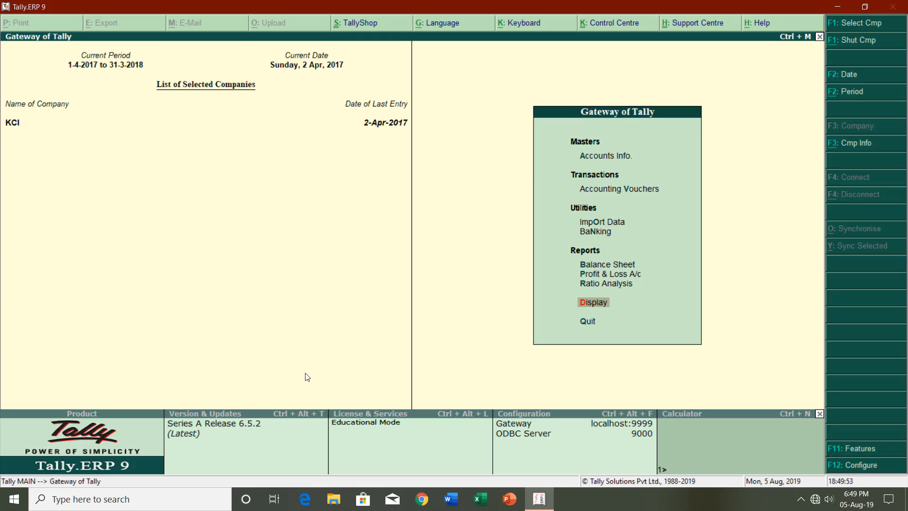
- View the blank company creation form and return to the Gateway of Tally without creating a company
key(alt+F3)
key(Down)
key(Down)
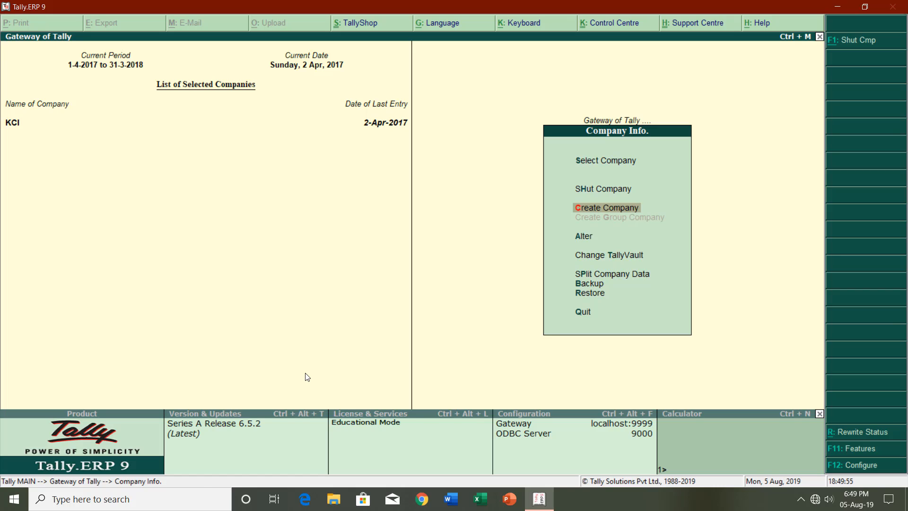
key(Return)
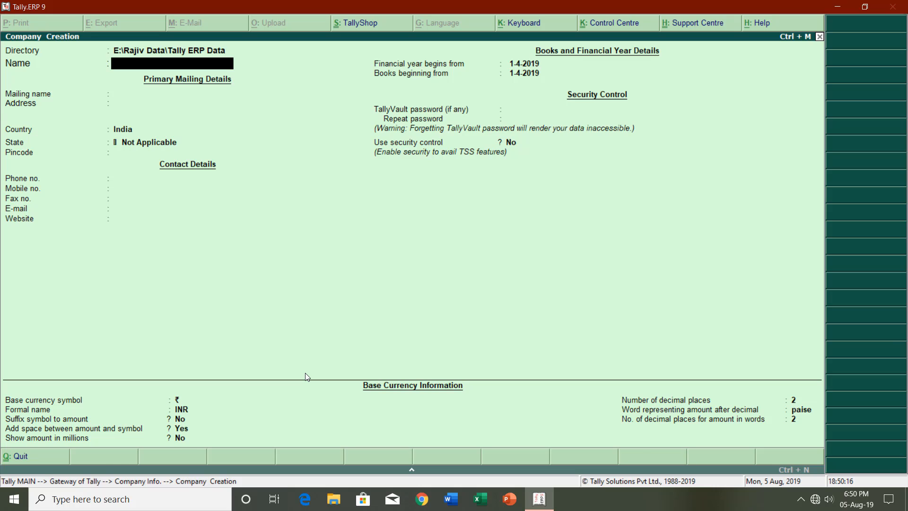
key(Escape)
key(Escape)
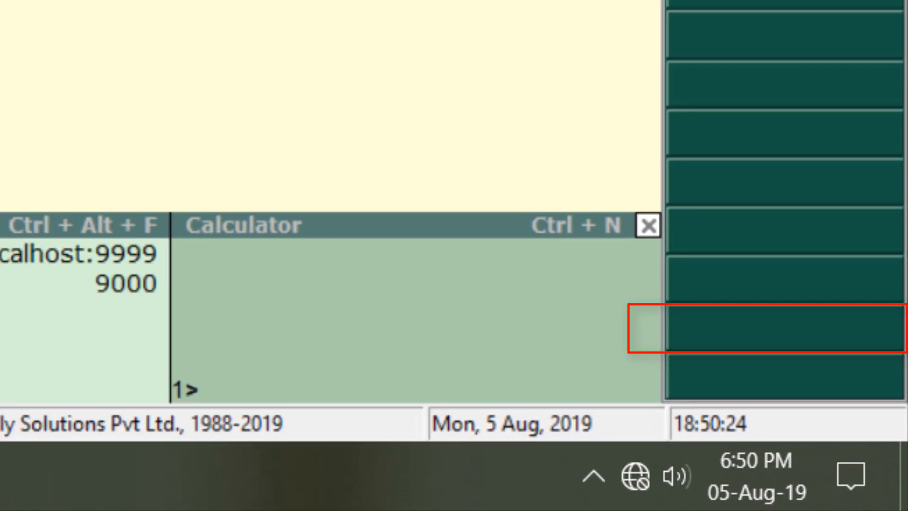
- In KCI's accounting features, set Maintain accounts only to No and Integrate accounts and inventory to Yes, then save and return to the Gateway
key(F11)
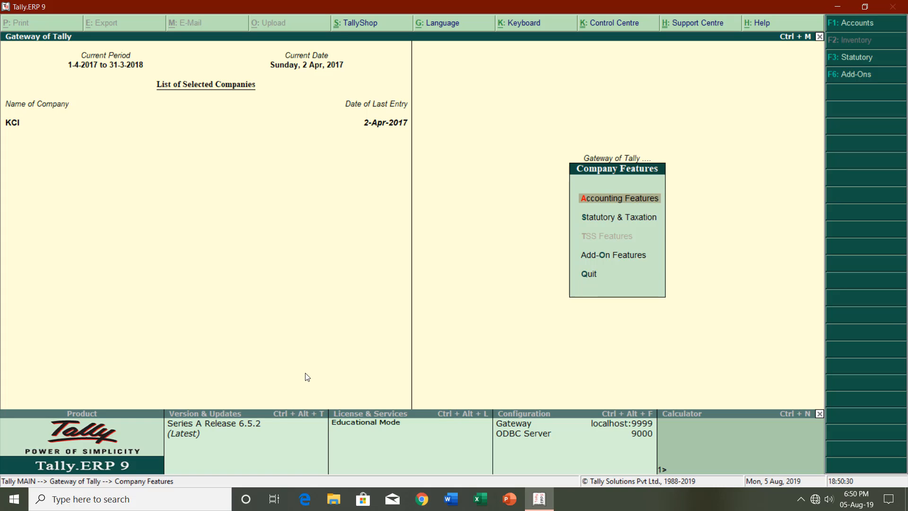
key(Return)
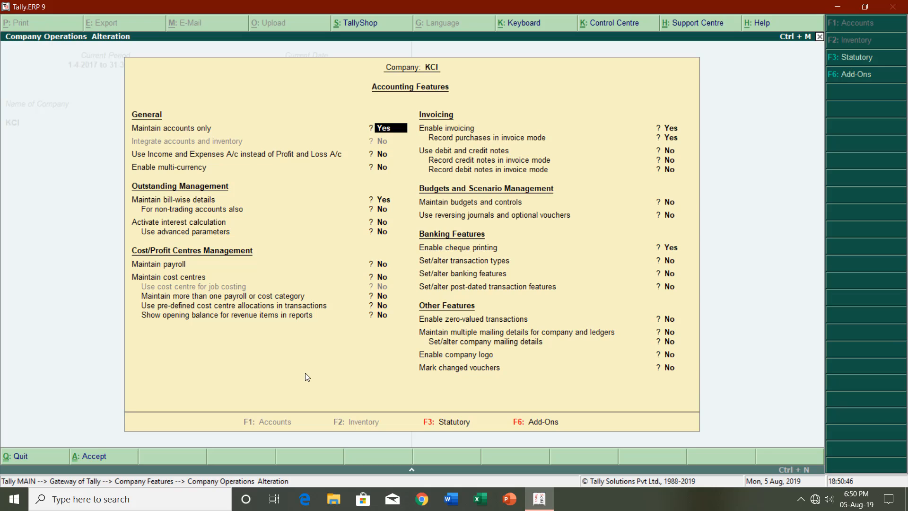
text(n)
key(Return)
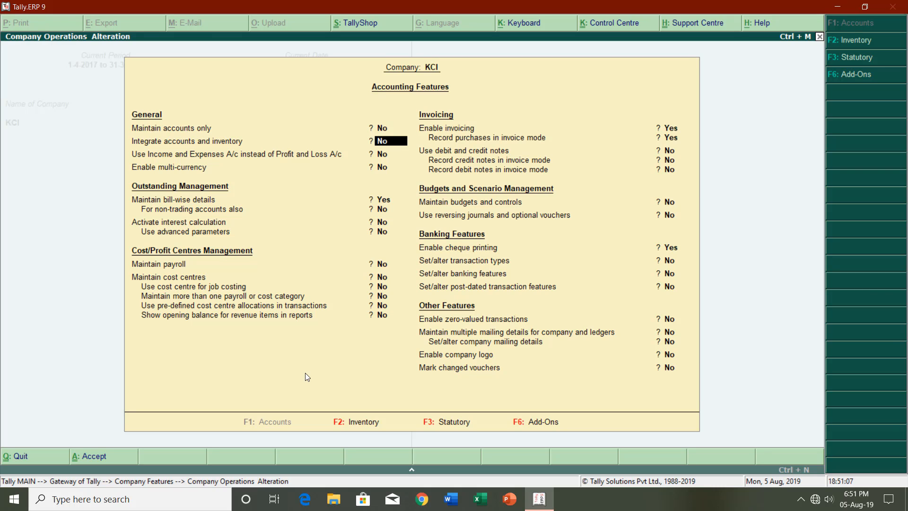
text(yes)
key(Return)
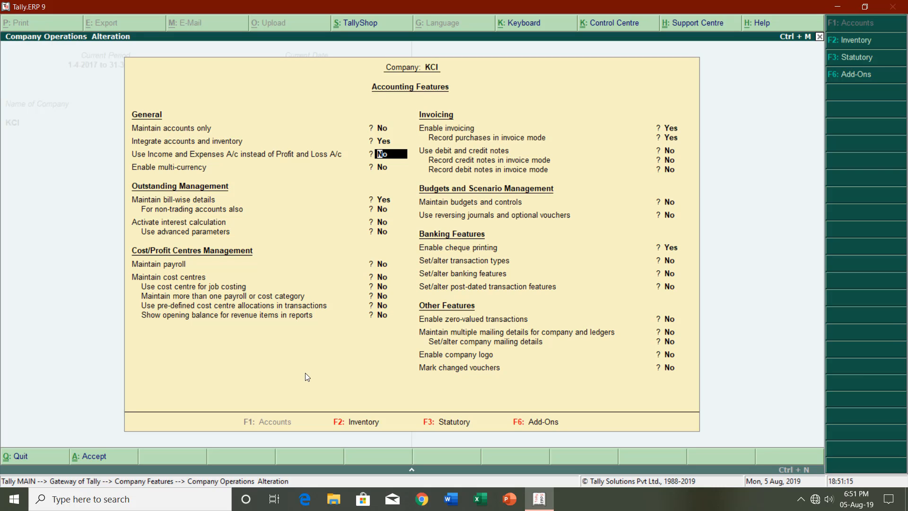
key(ctrl+a)
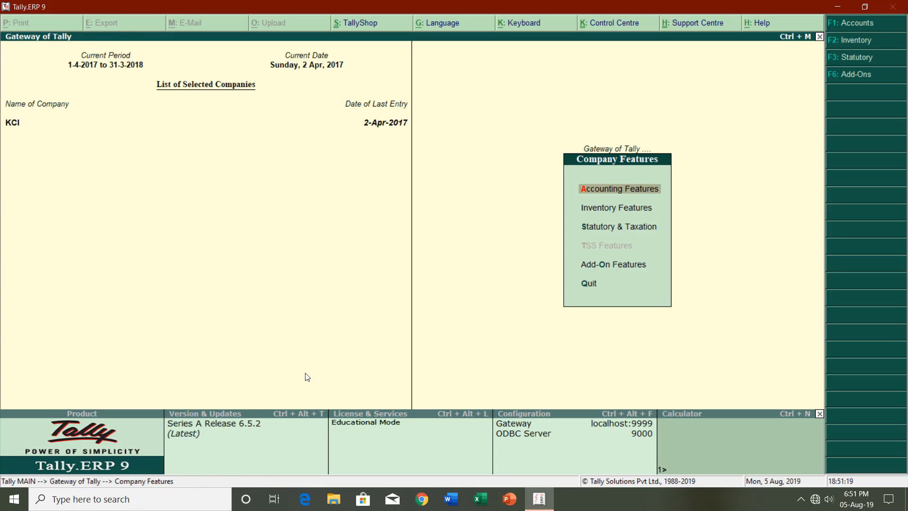
key(Escape)
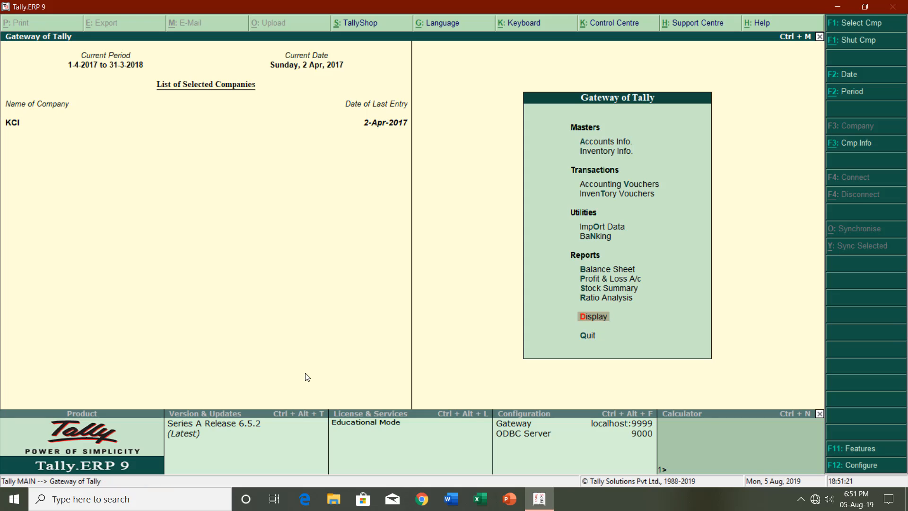
- Examine the inventory-related entries of the Gateway of Tally, including Inventory Info., Inventory Vouchers and Stock Summary
key(Up)
key(Up)
key(Up)
key(Up)
key(Up)
key(Up)
key(Up)
key(Up)
key(Up)
key(Up)
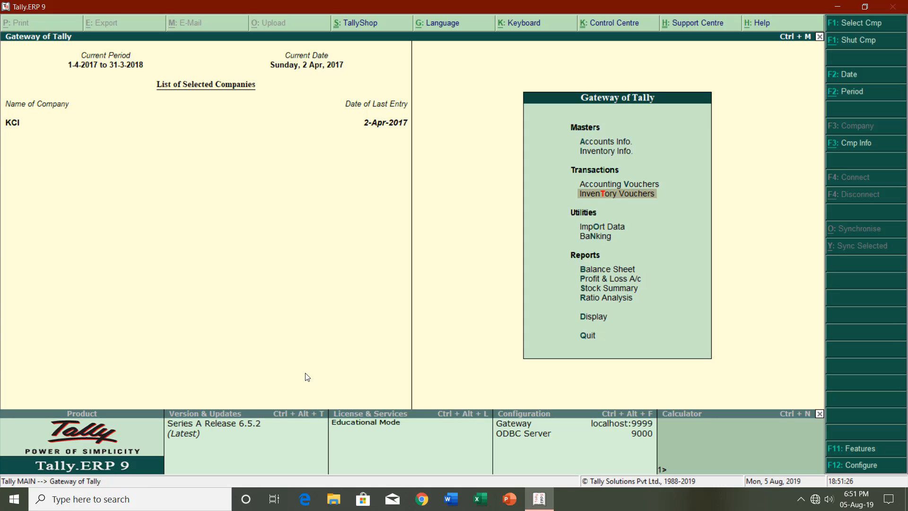
key(Down)
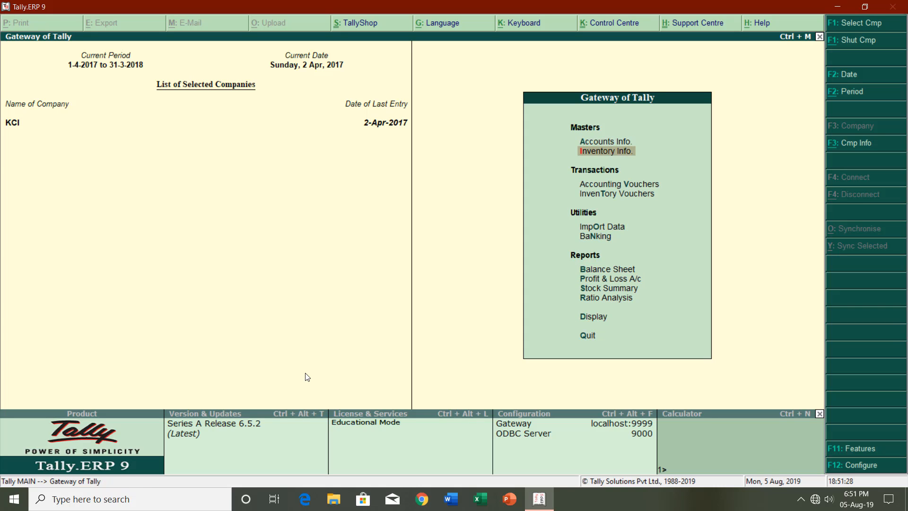
key(Down)
key(Down)
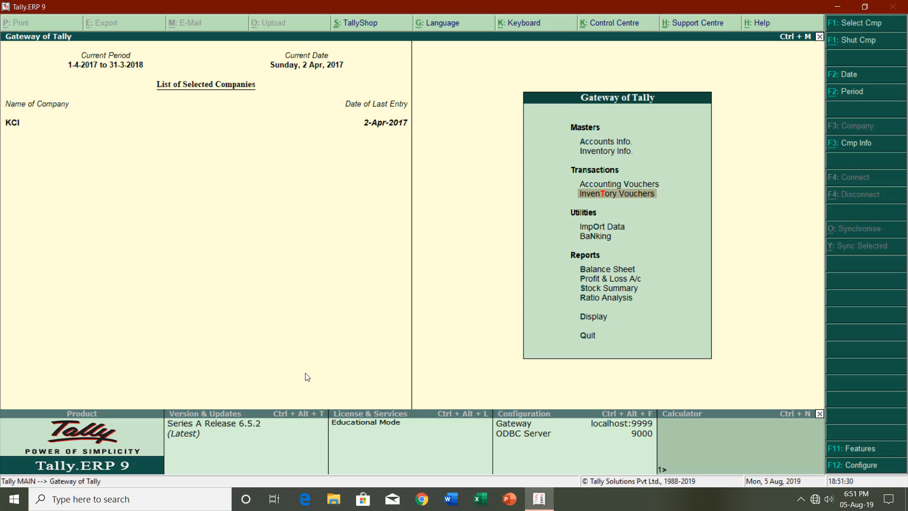
key(Down)
key(Down)
key(Down)
key(Down)
key(Down)
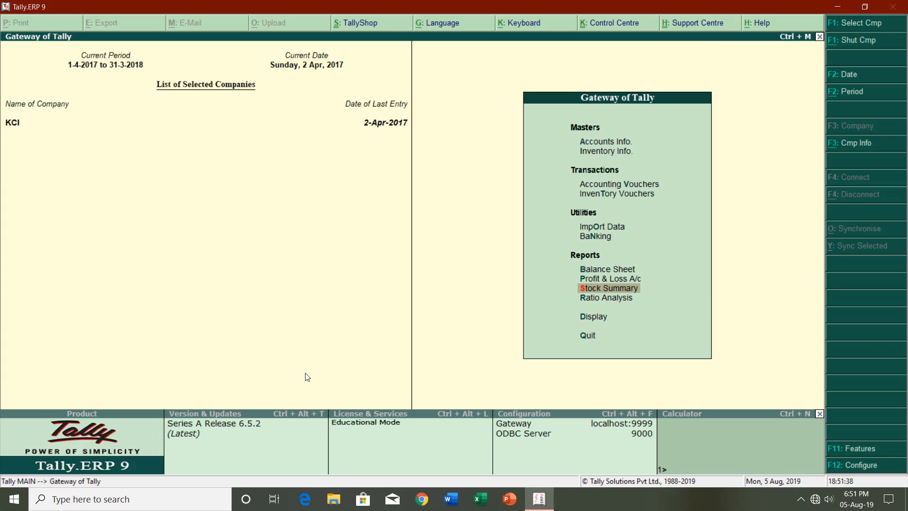
key(Up)
key(Up)
key(Up)
key(Up)
key(Up)
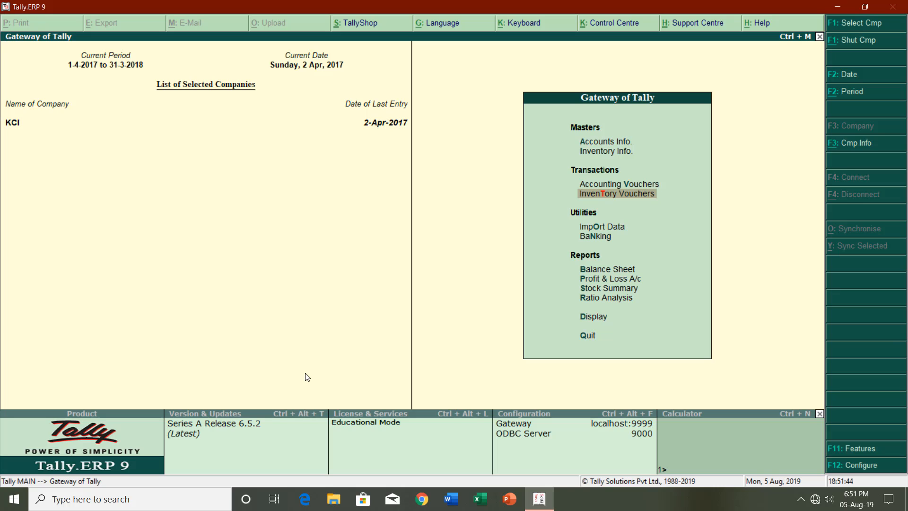
- Open a purchase voucher in accounting voucher entry, then switch it to accounting invoice mode and back to item invoice mode
key(Up)
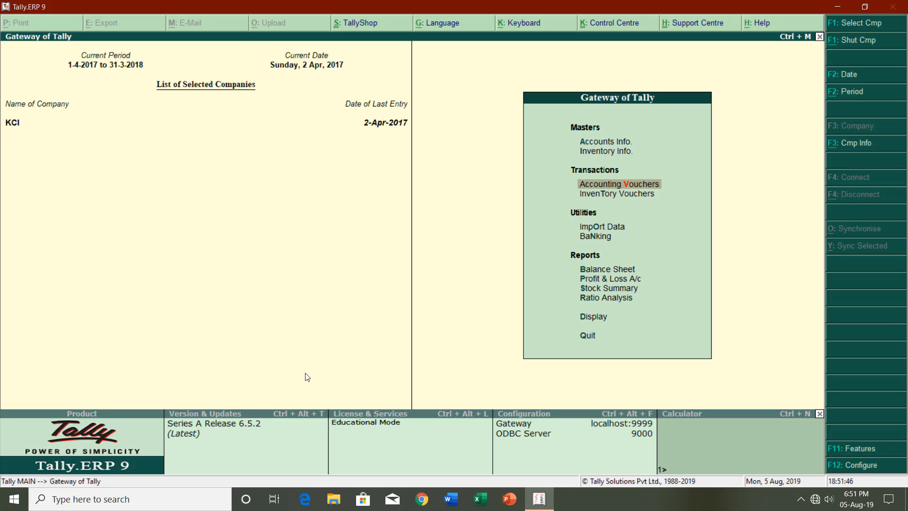
key(Return)
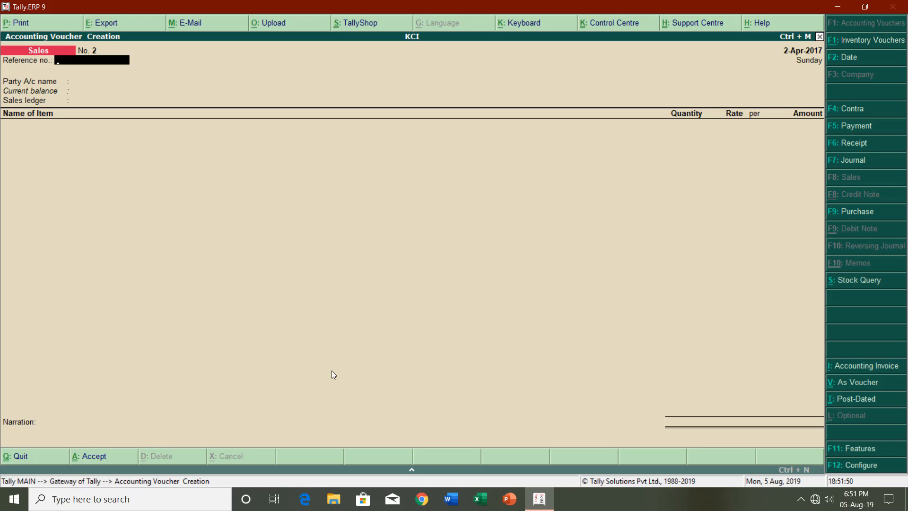
click(851, 215)
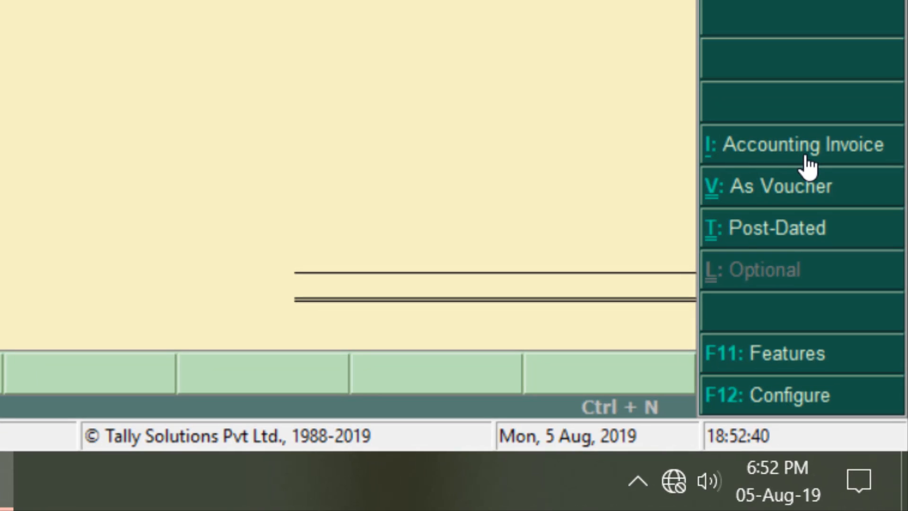
click(805, 155)
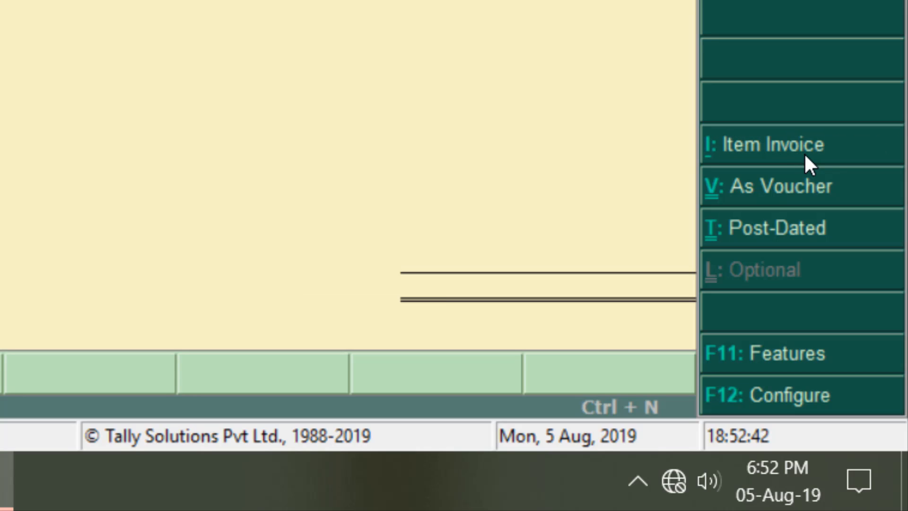
click(801, 163)
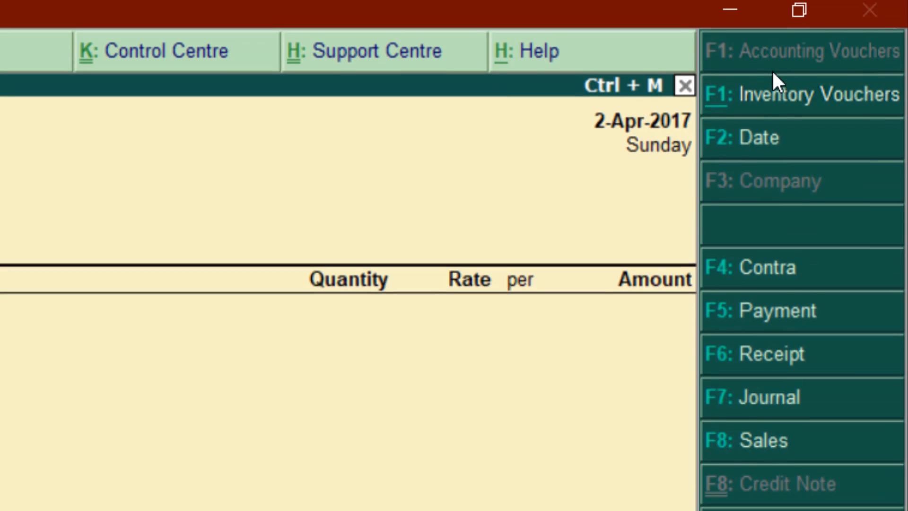
- View the inventory voucher entry screen and return to accounting voucher entry
click(813, 112)
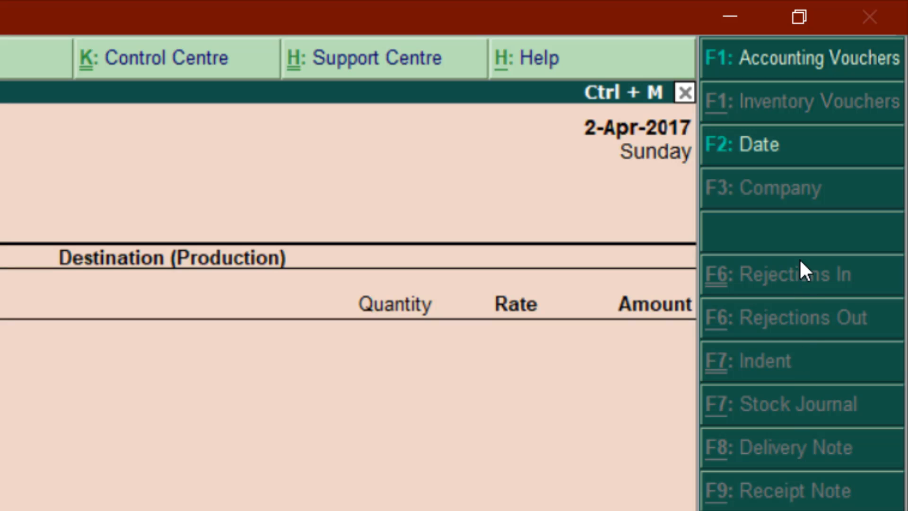
click(809, 70)
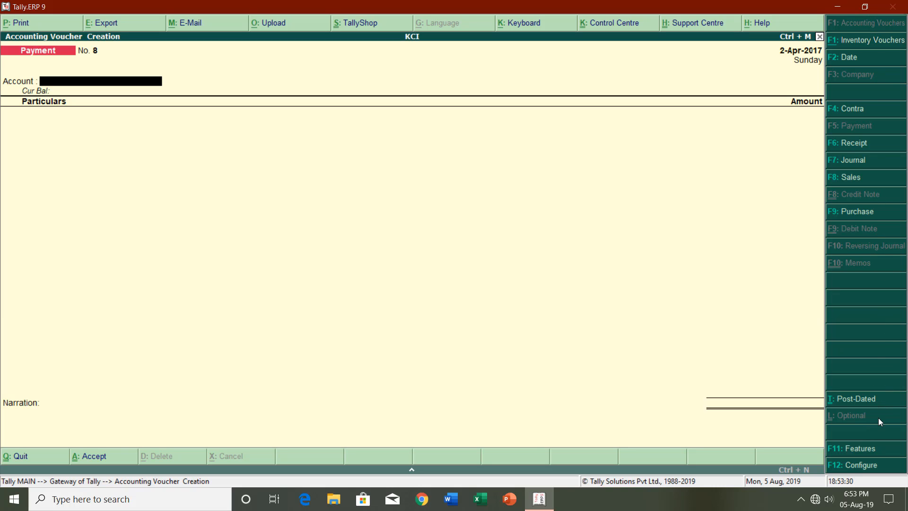
- Start a purchase voucher in item invoice mode with Garima Computers as the party and Purchase A/c as the purchase ledger
click(874, 213)
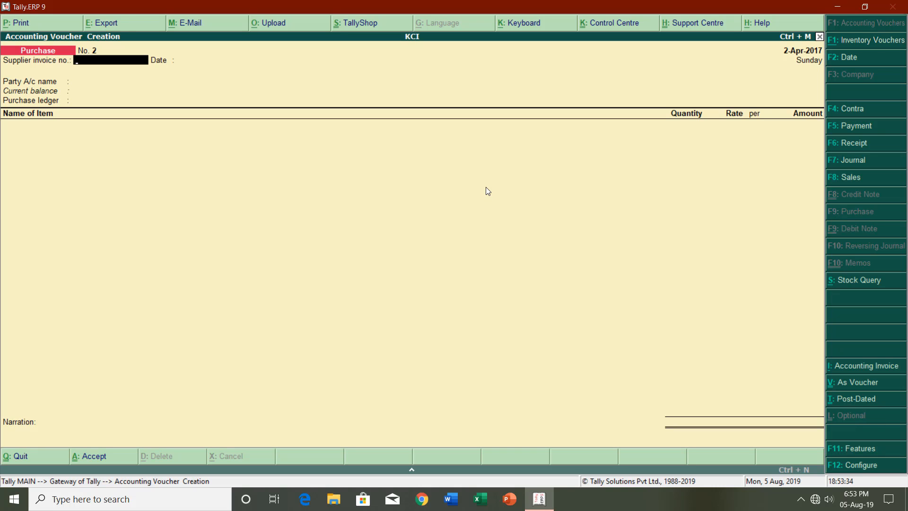
key(Return)
key(Return)
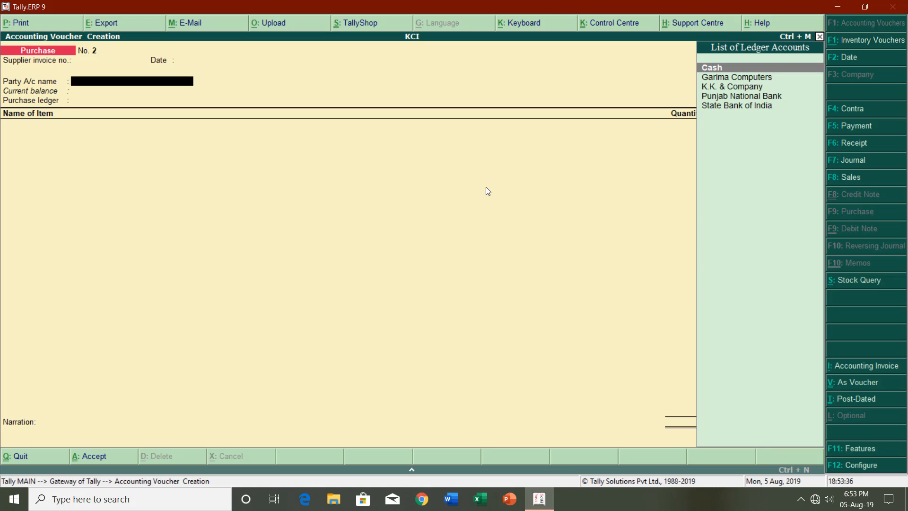
key(Down)
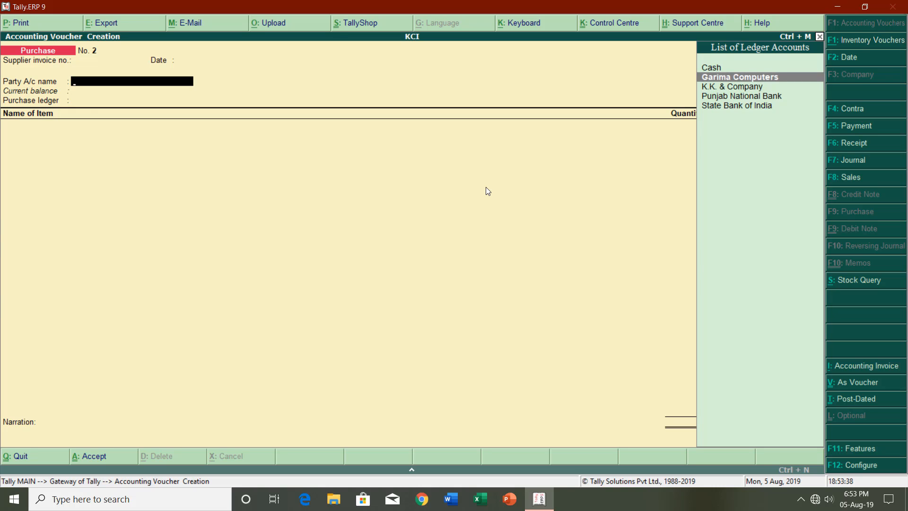
key(Return)
key(Return)
key(Return)
key(Return)
key(Return)
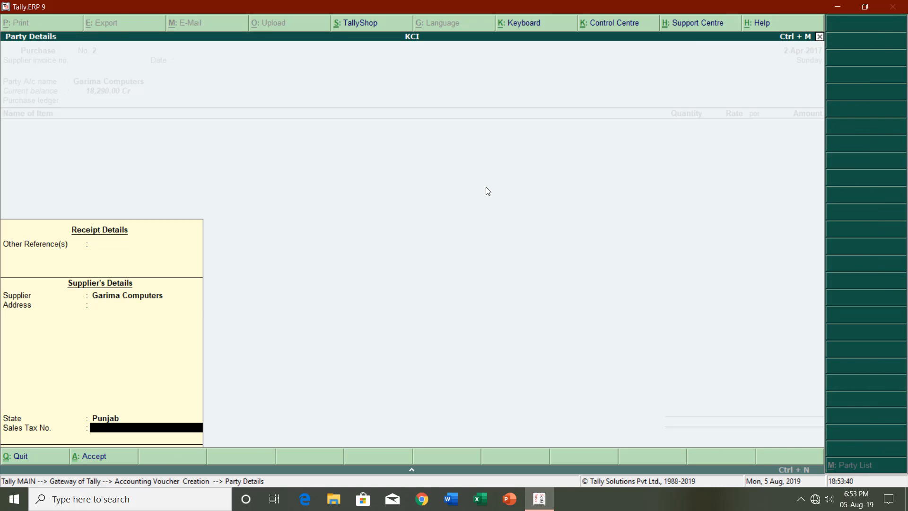
key(Return)
key(Return)
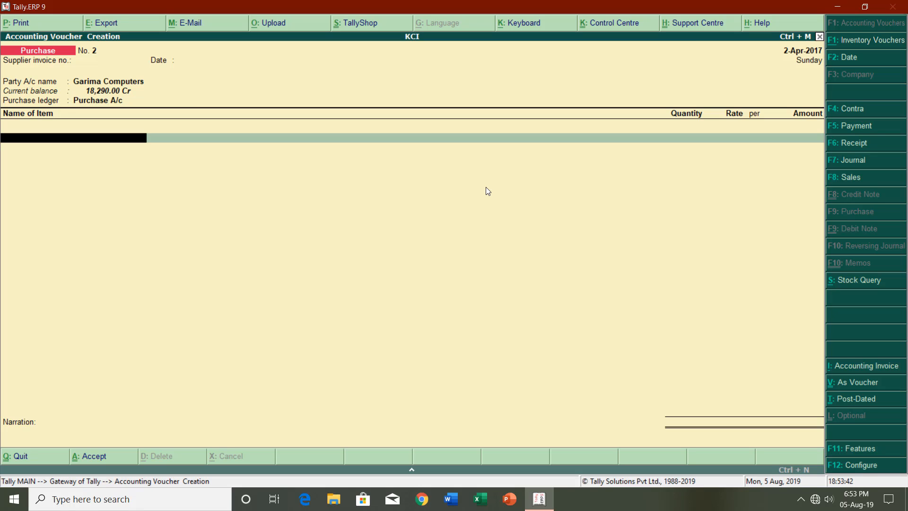
- Recheck the purchase ledger and the list of stock items, then discard the unsaved purchase voucher
key(BackSpace)
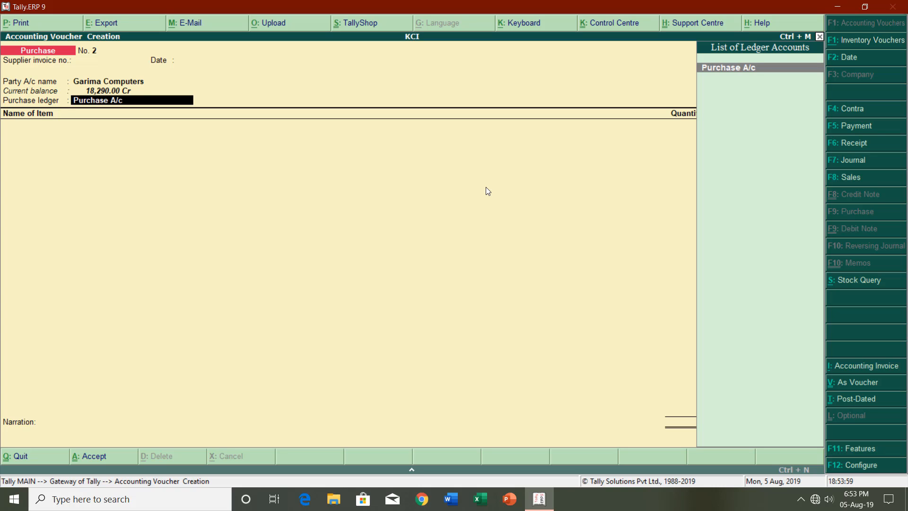
key(Return)
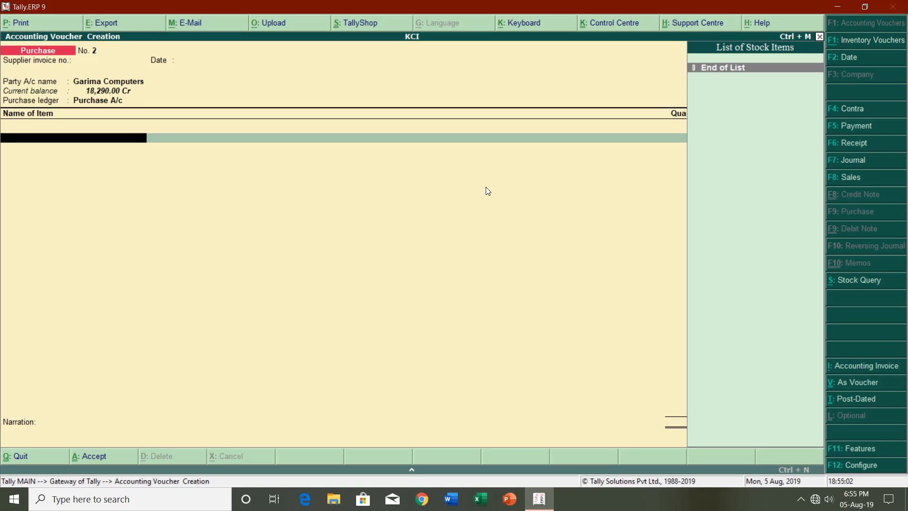
key(Escape)
key(y)
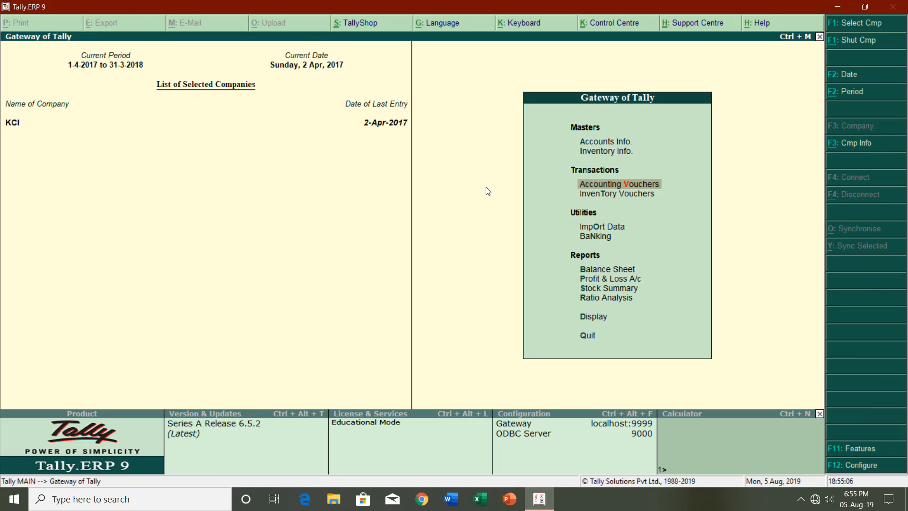
- Review the Maintain accounts only and Integrate accounts and inventory settings in KCI's accounting features, then return to the Gateway
key(F11)
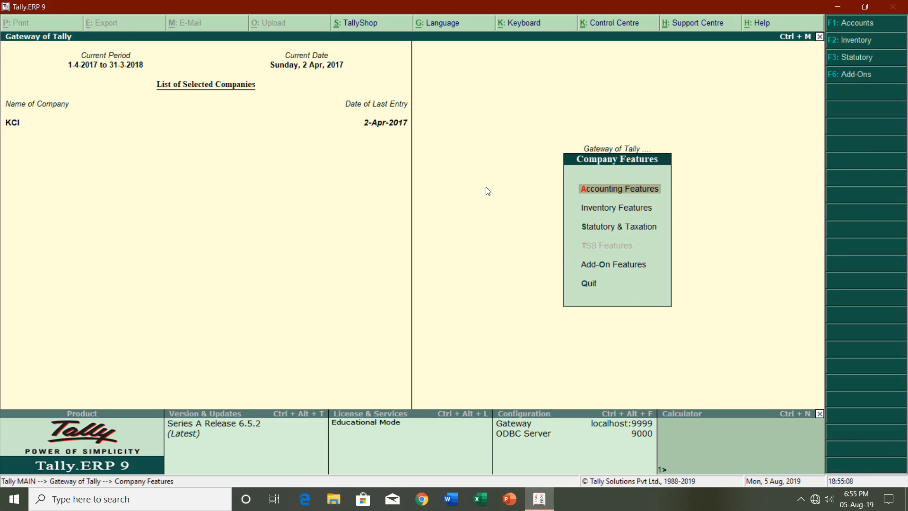
key(Return)
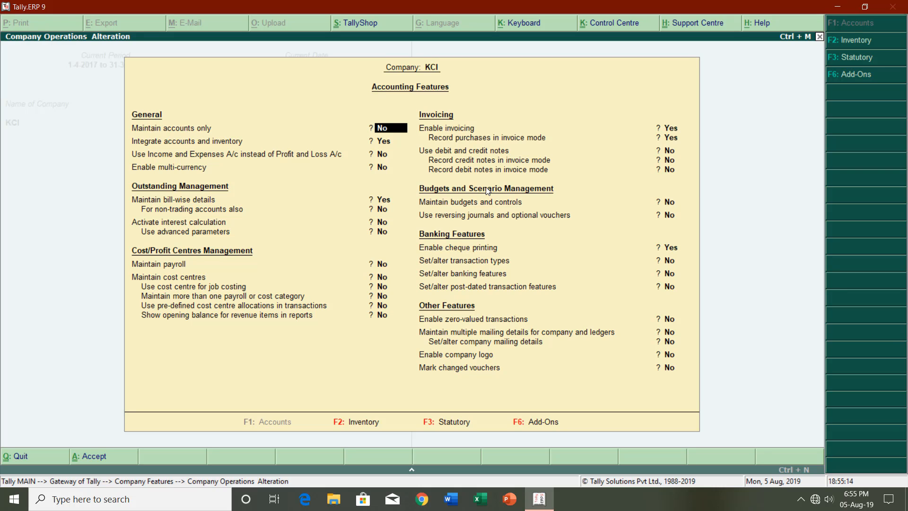
key(Return)
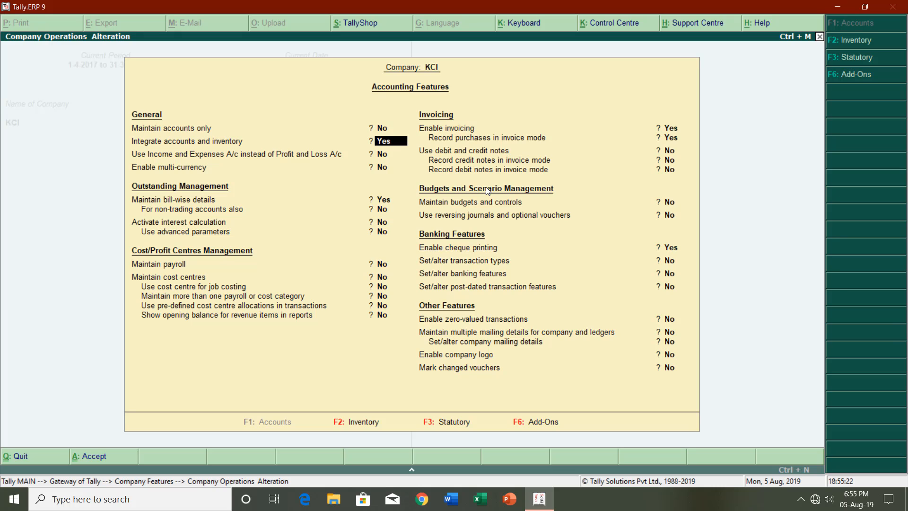
key(Escape)
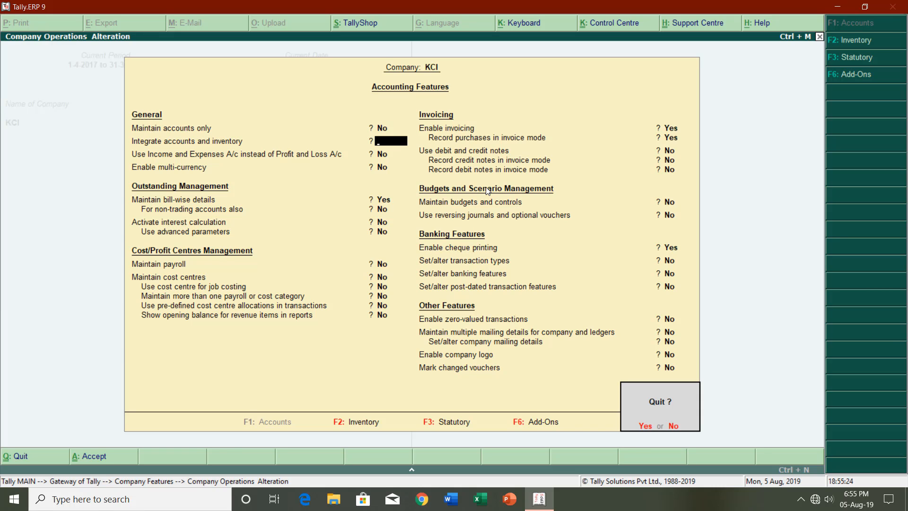
key(y)
key(Escape)
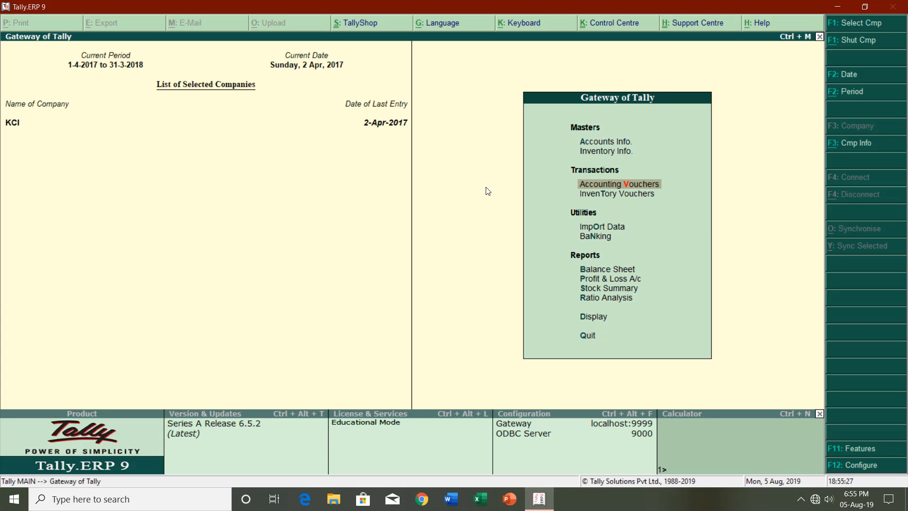
- Try creating a stock item named A under Primary, check its available units, then discard it and return to the Gateway
key(Up)
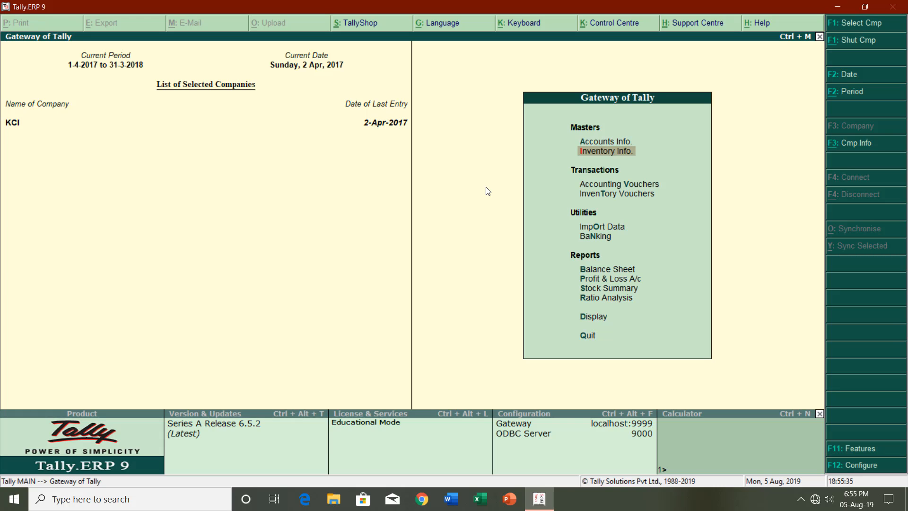
key(Return)
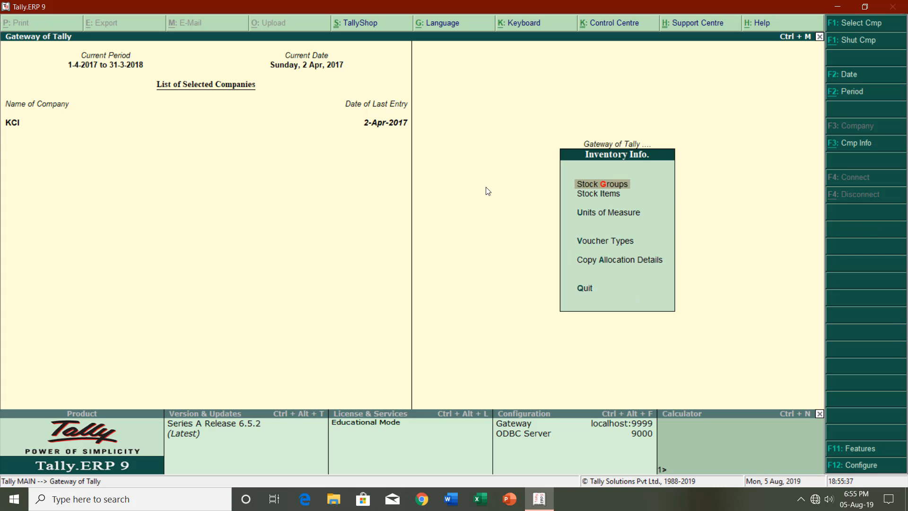
key(Down)
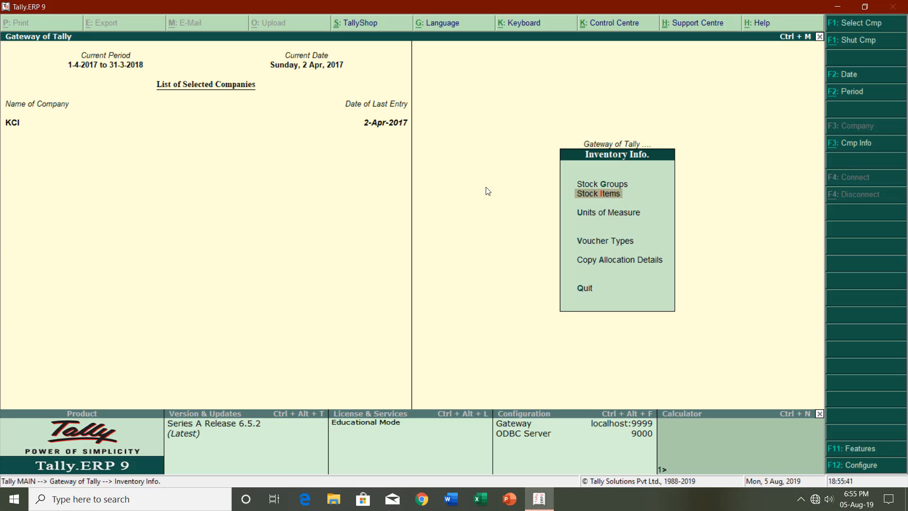
key(Return)
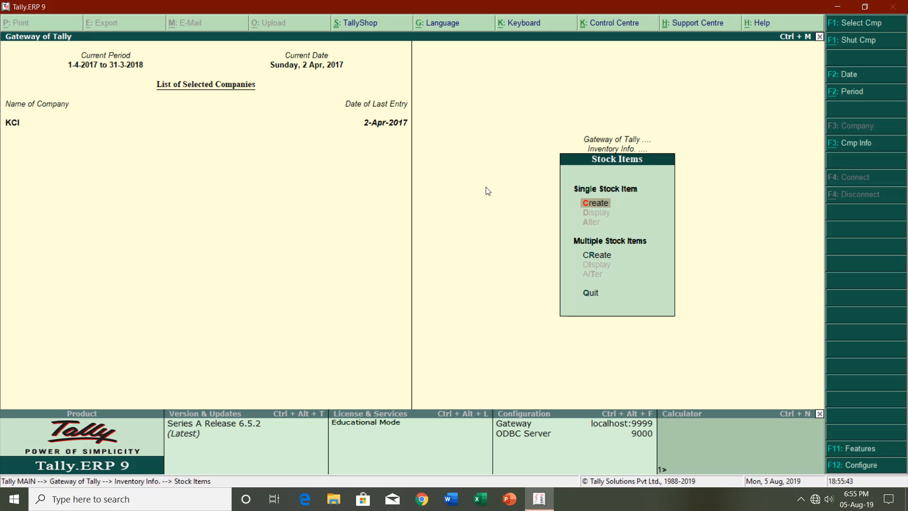
key(Return)
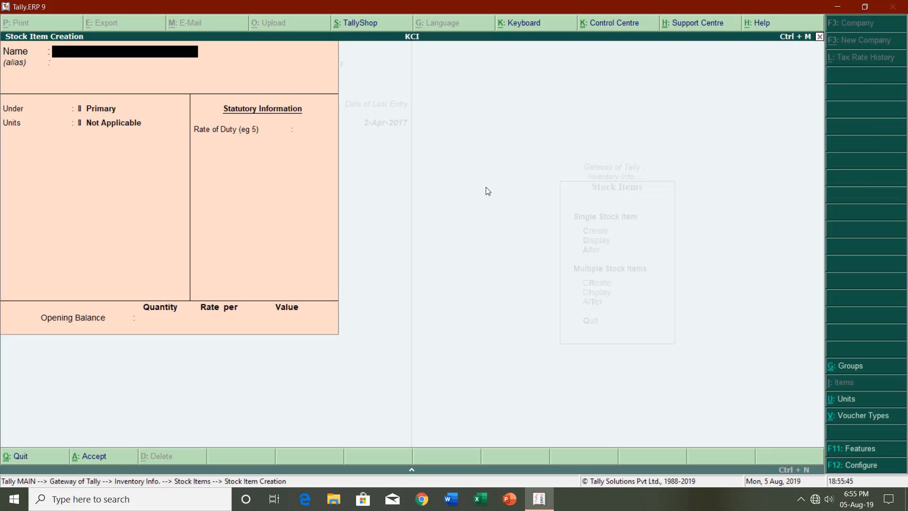
text(A)
key(Return)
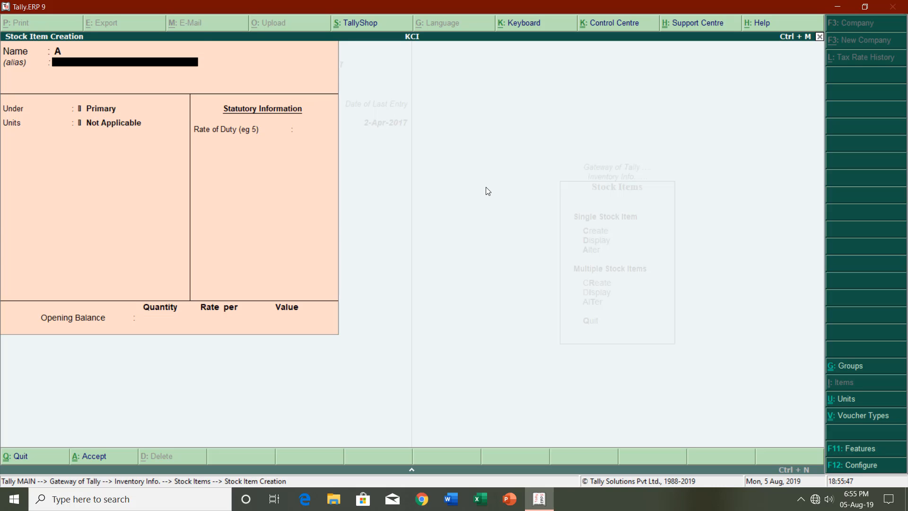
key(Return)
key(Return)
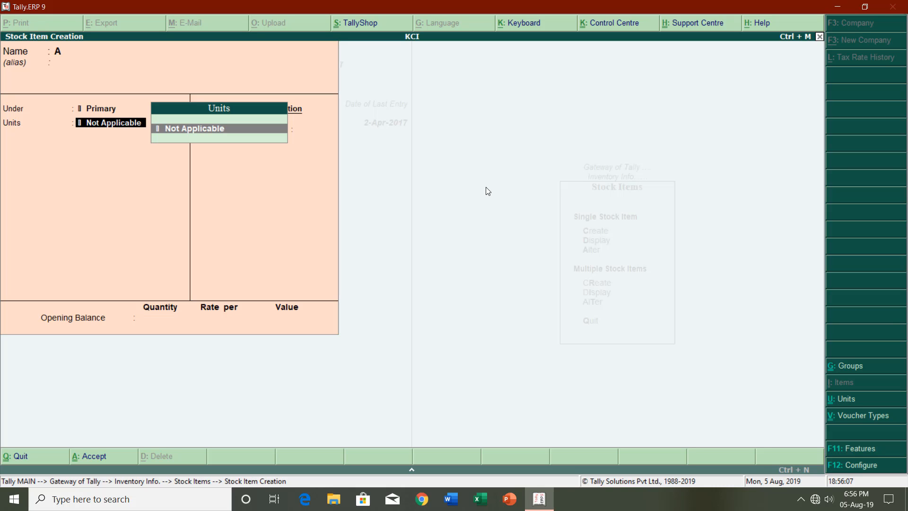
key(Escape)
key(y)
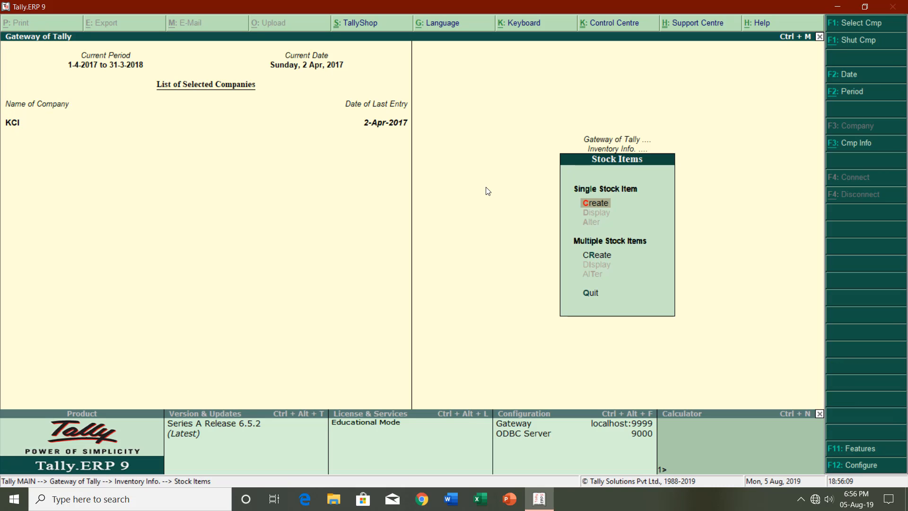
key(Escape)
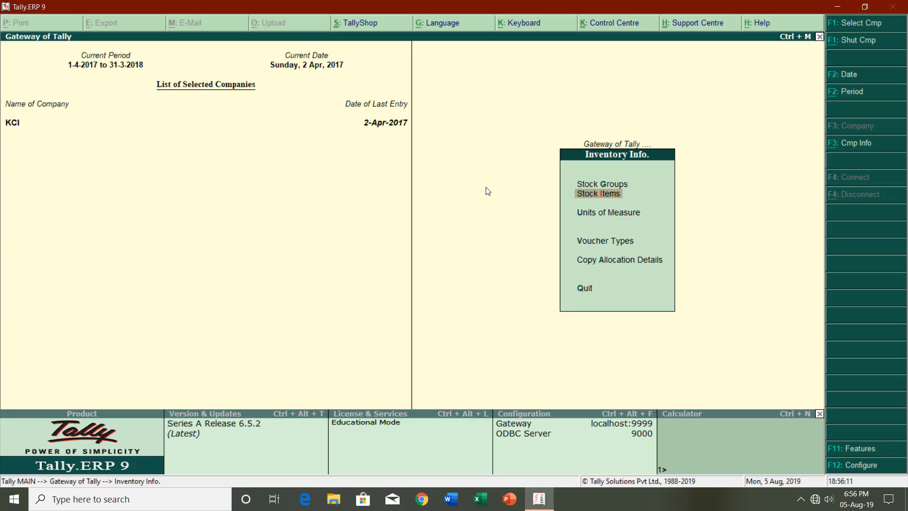
key(Escape)
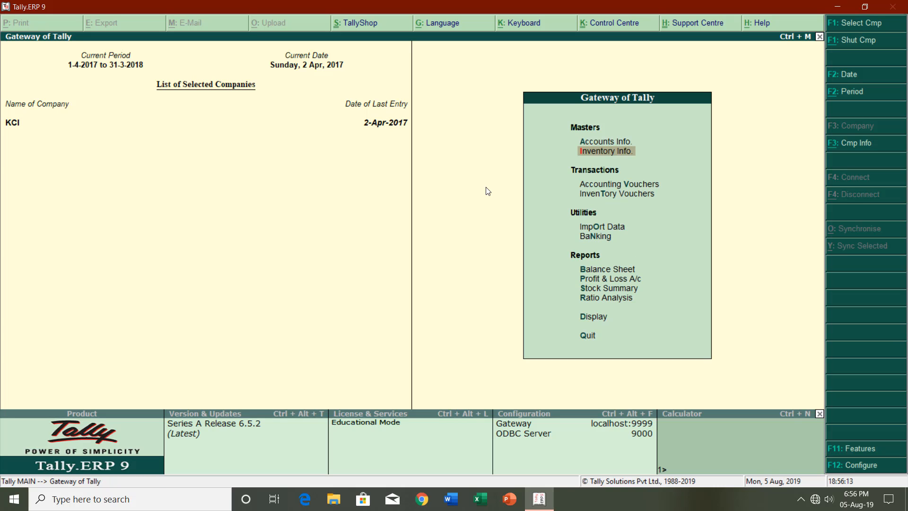
- Create a simple unit of measure with symbol PCs, formal name Pieces and 0 decimal places, then leave unit creation
key(Down)
key(Up)
key(Return)
key(Down)
key(Down)
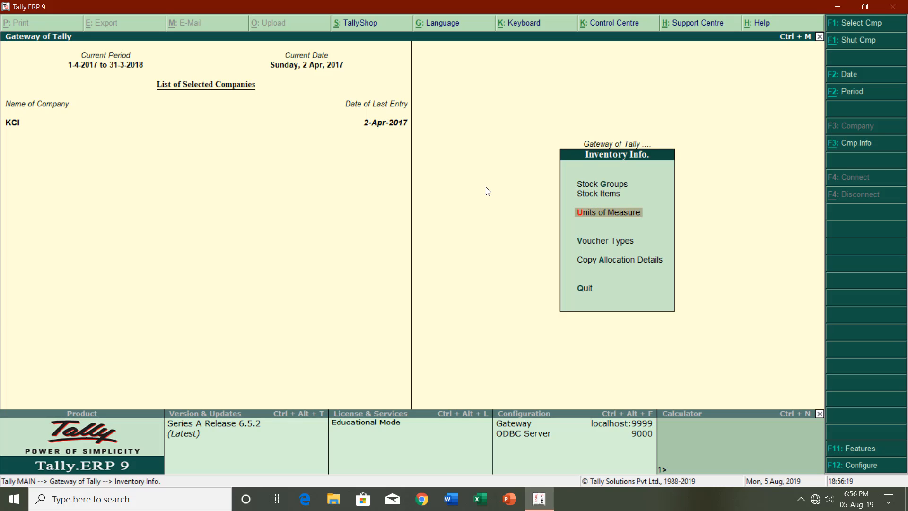
key(Return)
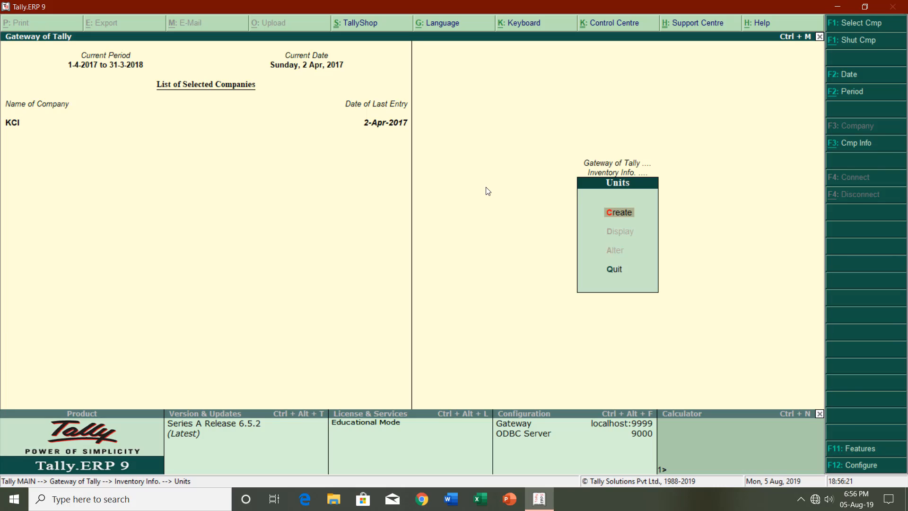
key(Return)
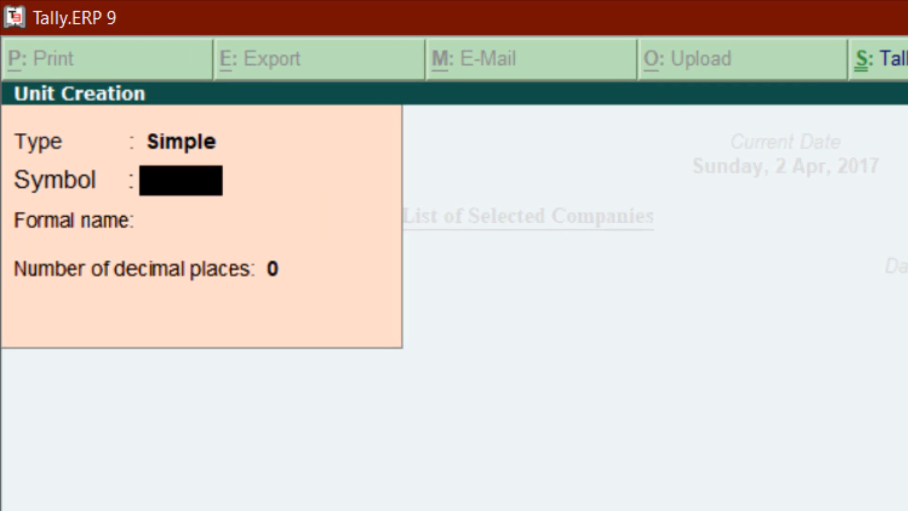
text(PCs)
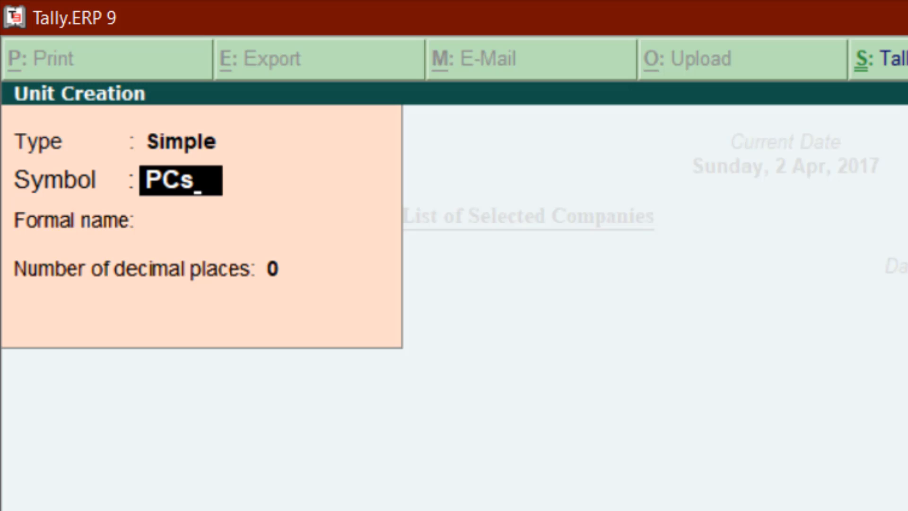
key(Return)
text(Pieces)
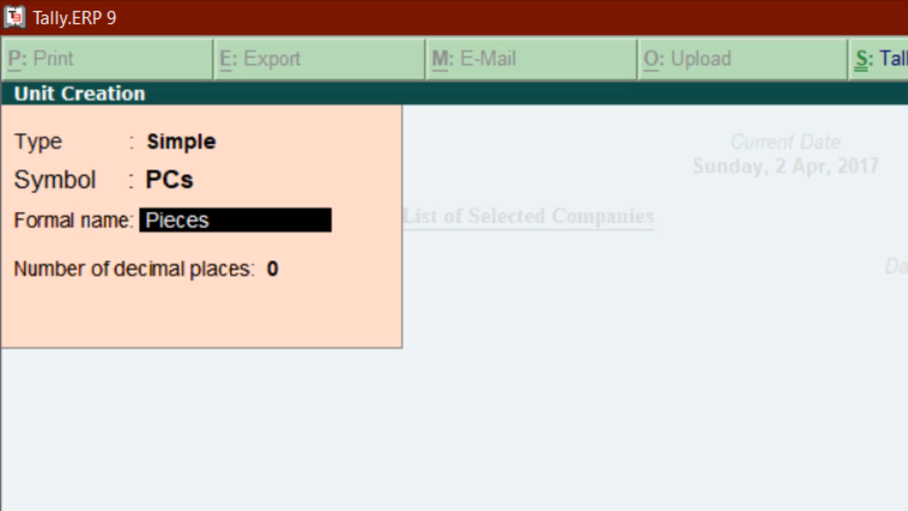
key(Return)
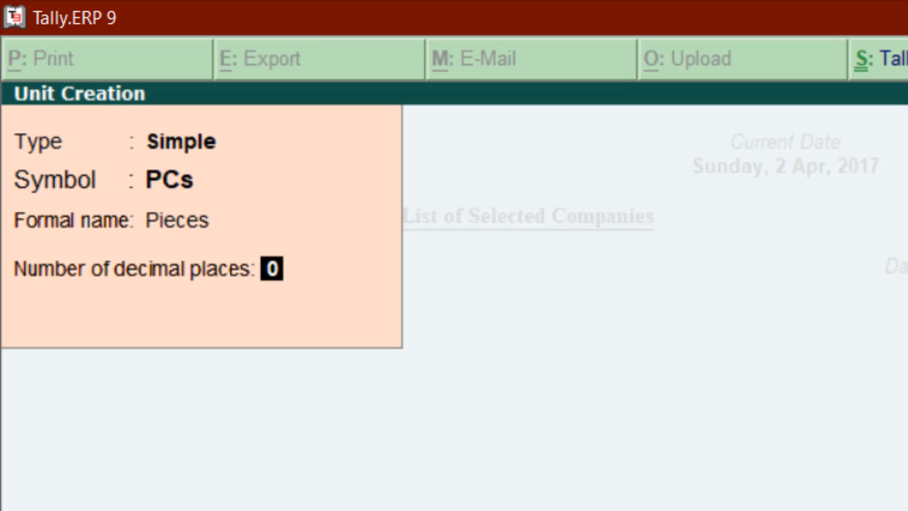
text(2)
text(0)
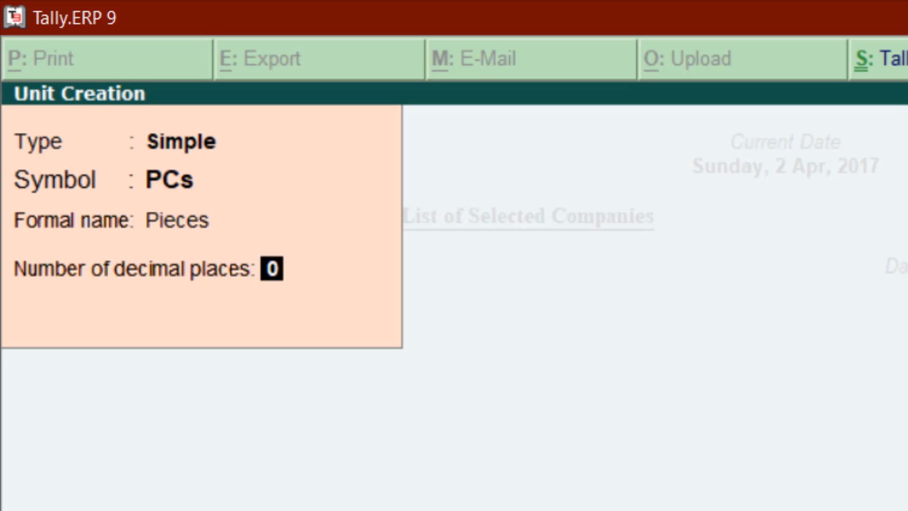
key(Return)
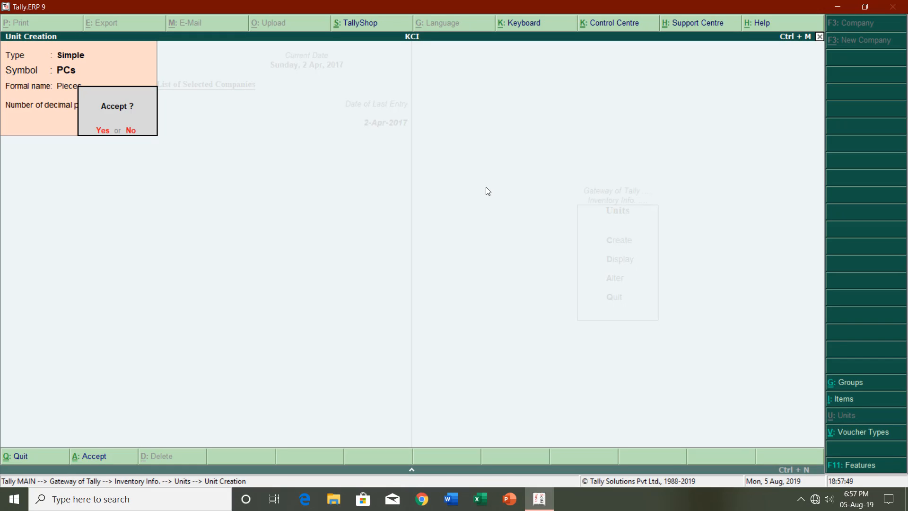
key(Return)
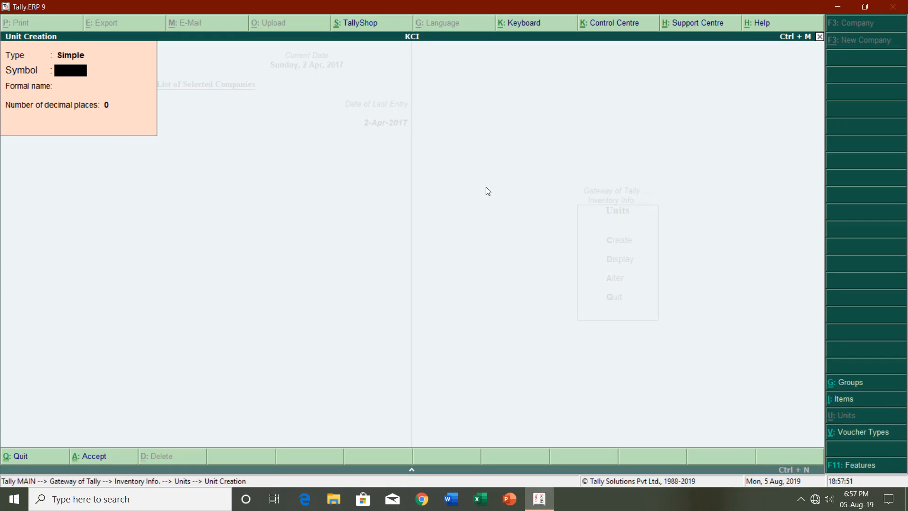
key(Escape)
key(Return)
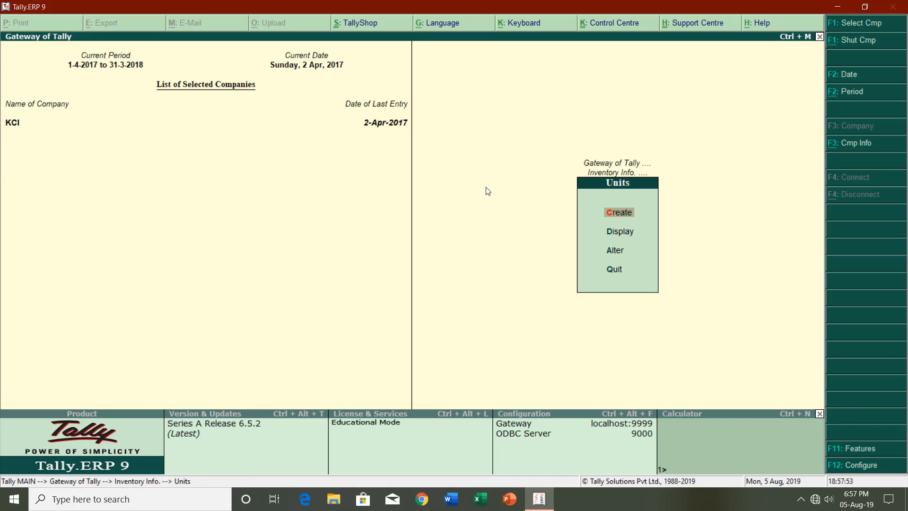
- Create a stock item named Motherboard under Primary with PCs as its unit and no opening balance
key(Escape)
key(Up)
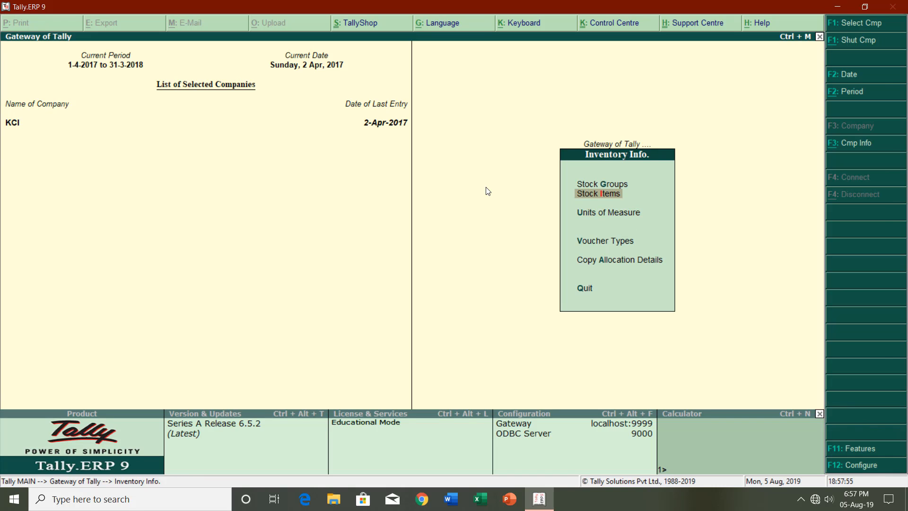
key(Return)
key(Return)
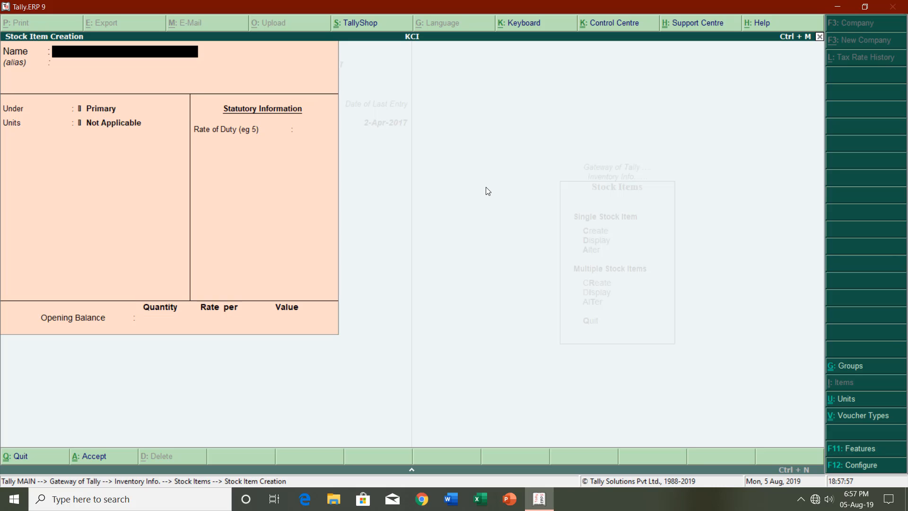
text(Motherboard)
key(Return)
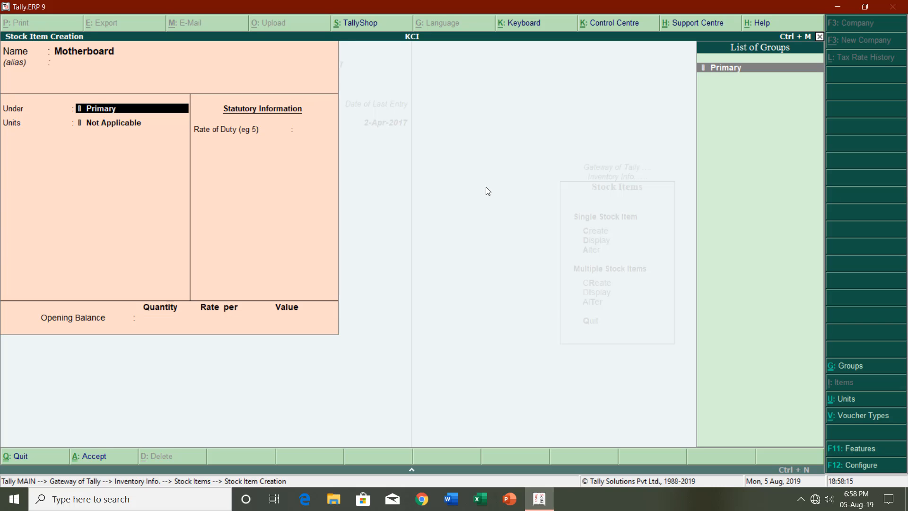
key(Return)
key(Down)
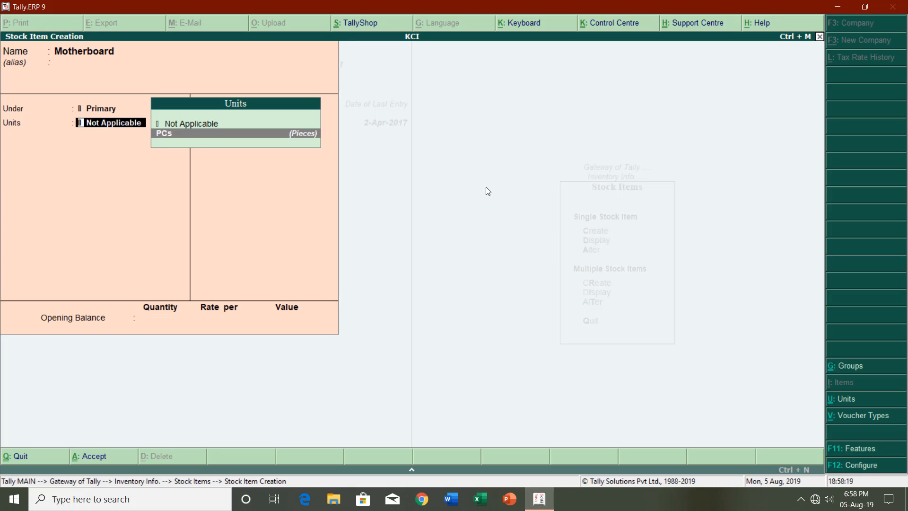
key(Return)
key(Return)
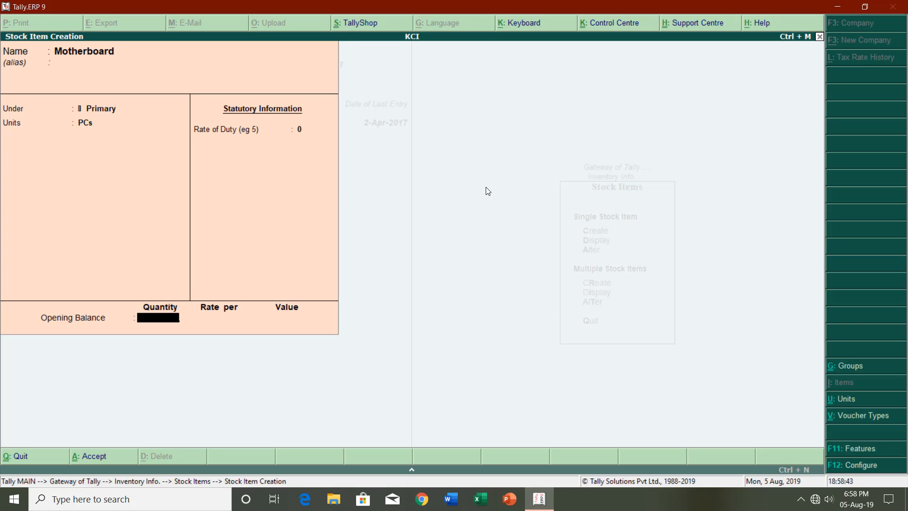
key(Return)
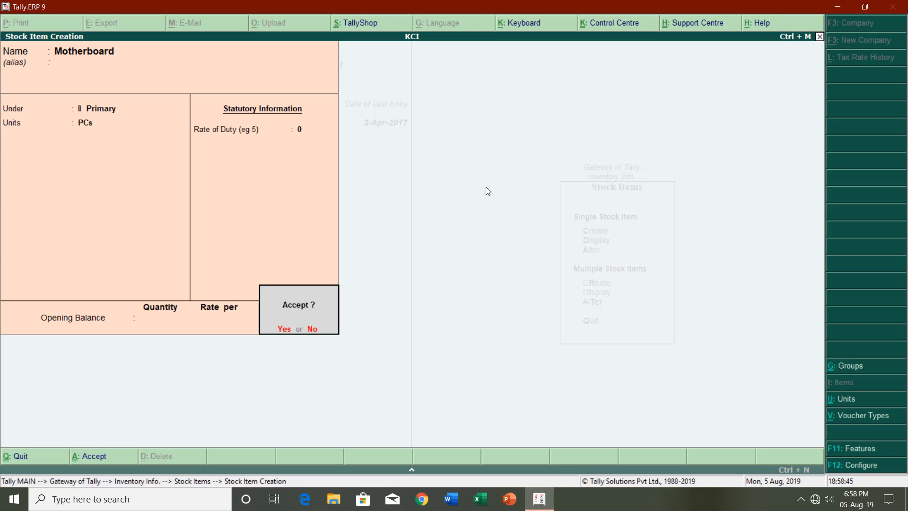
key(Return)
- Create a stock item named Processor under Primary, measured in PCs, without an opening balance
text(Processor)
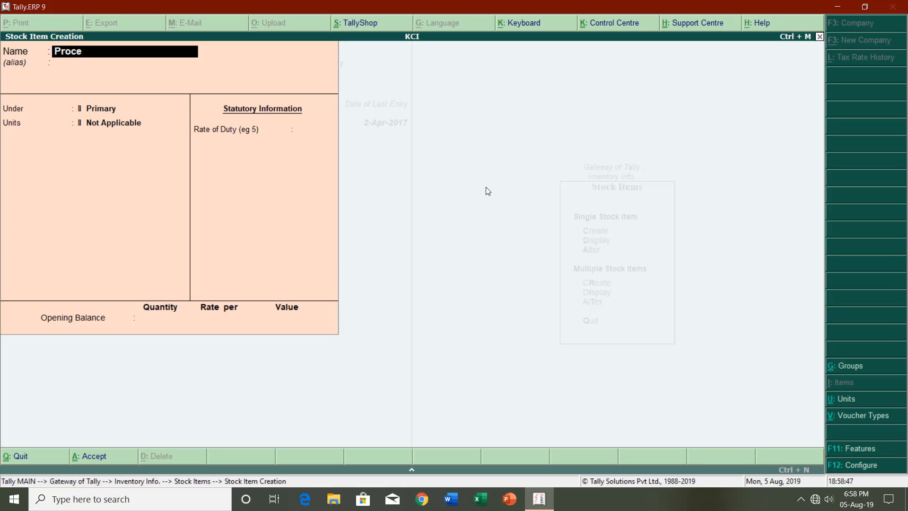
key(Return)
key(Return)
key(Return)
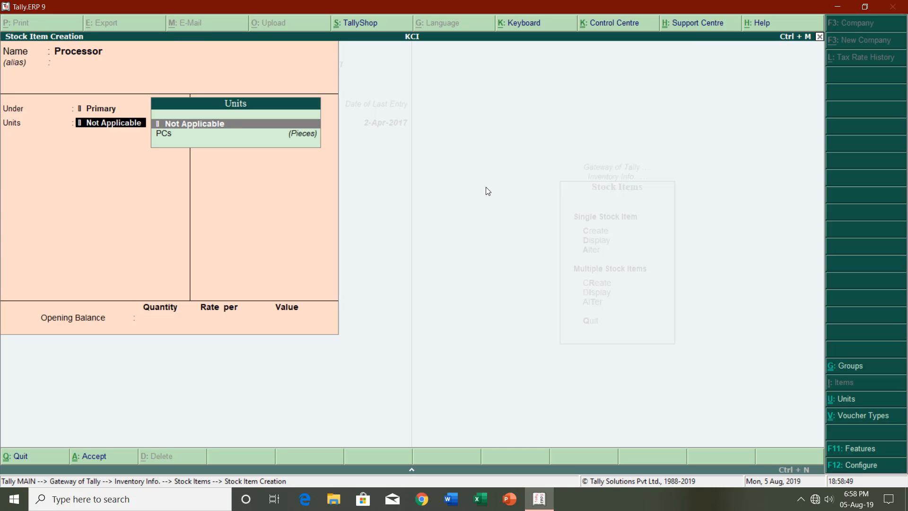
key(Down)
key(Return)
key(Return)
key(Return)
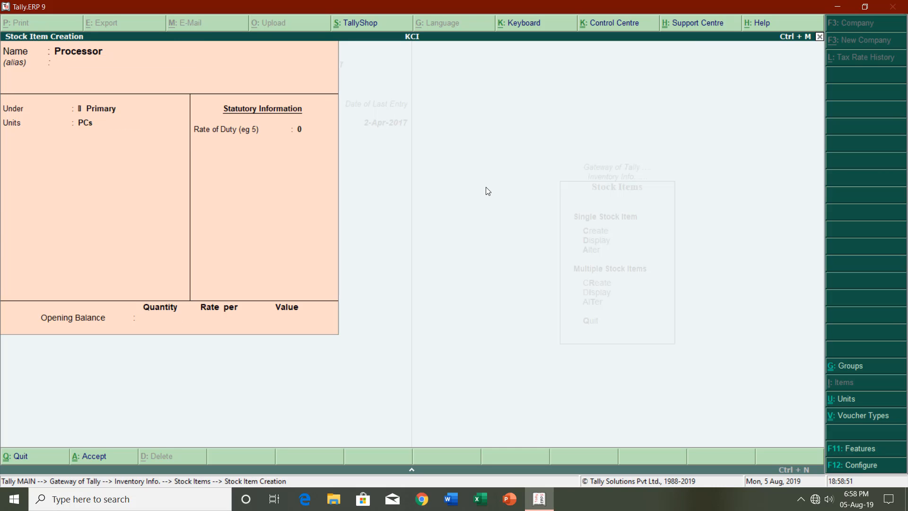
key(Return)
- Create a stock item named Mouse / Keyboard under Primary, measured in PCs, without an opening balance
text(Mouse)
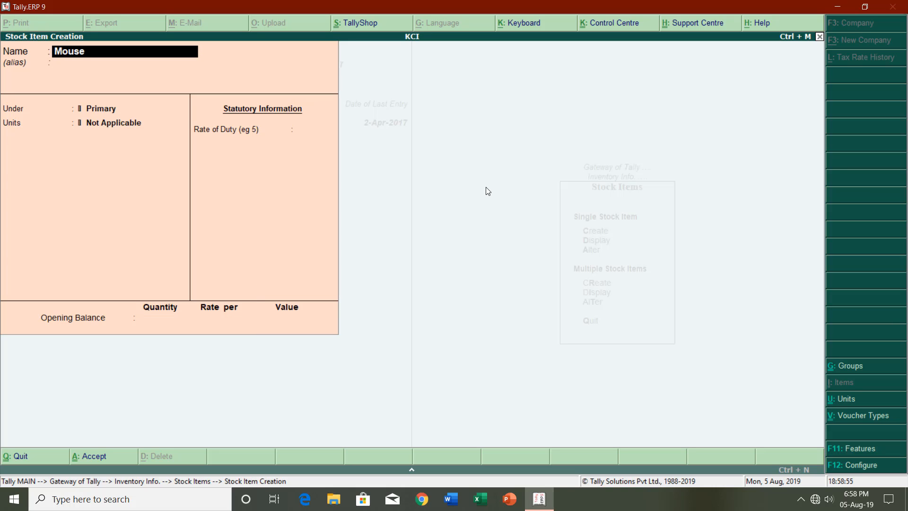
text( / Keyboard)
key(Return)
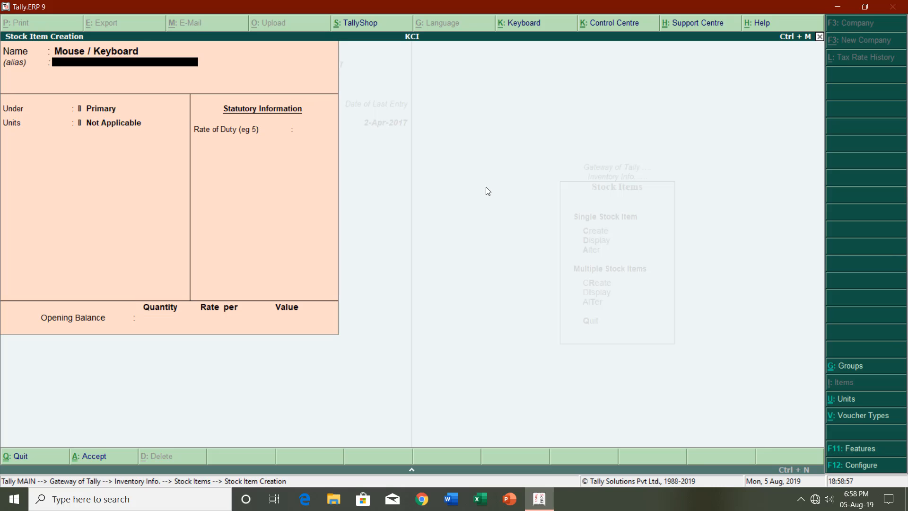
key(Return)
key(Return)
key(Down)
key(Return)
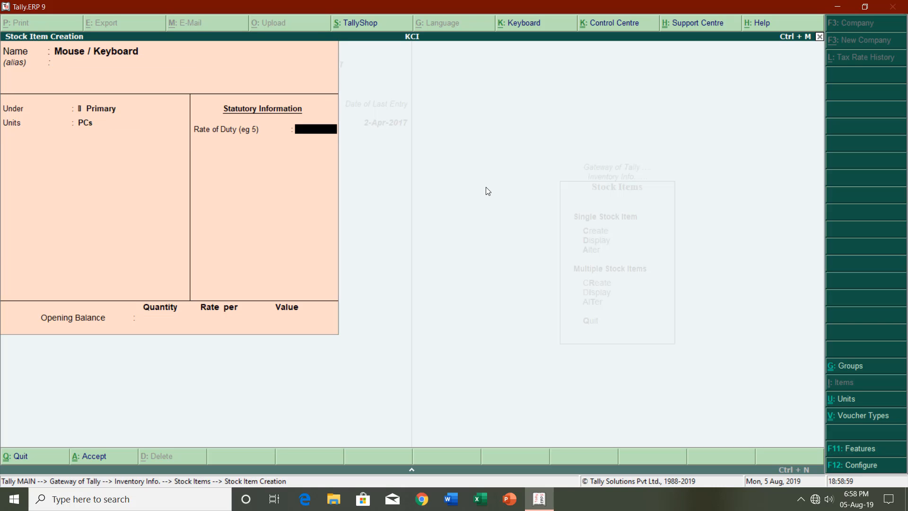
key(Return)
key(Return)
key(Return)
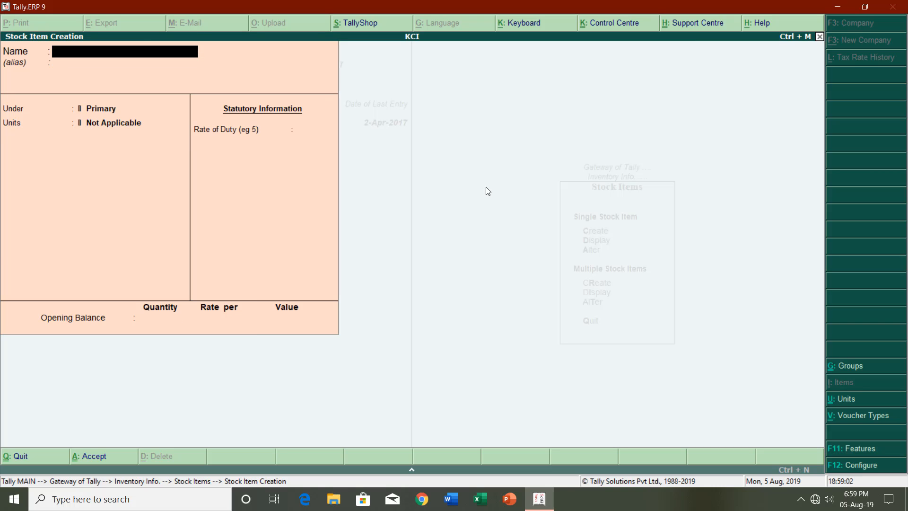
text(A)
key(Return)
key(Return)
key(Return)
key(Down)
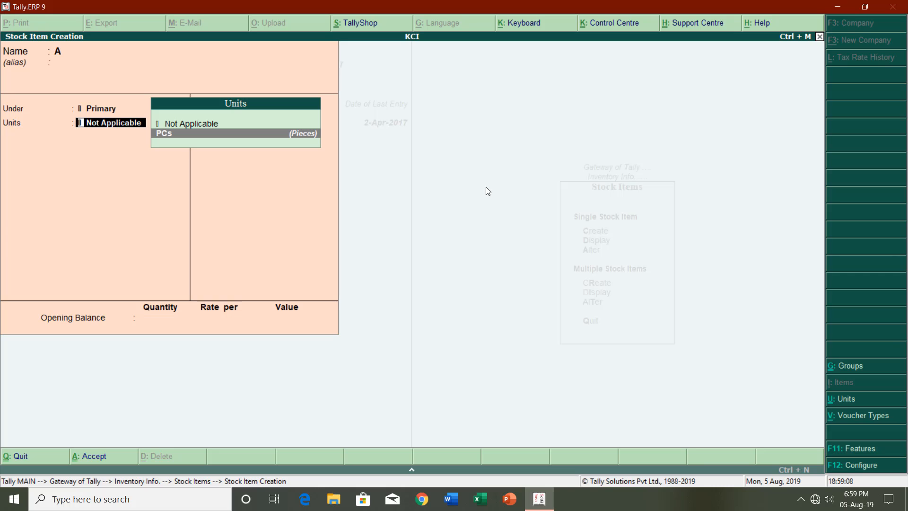
key(Up)
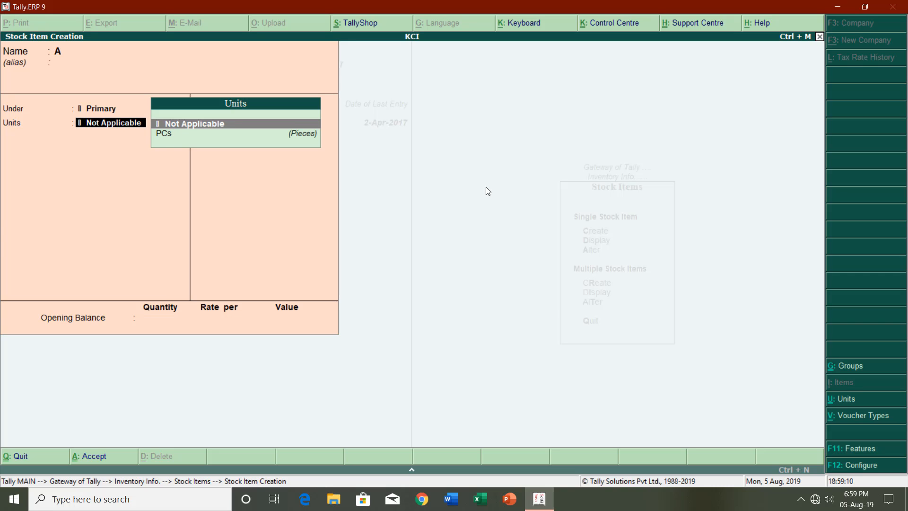
key(Down)
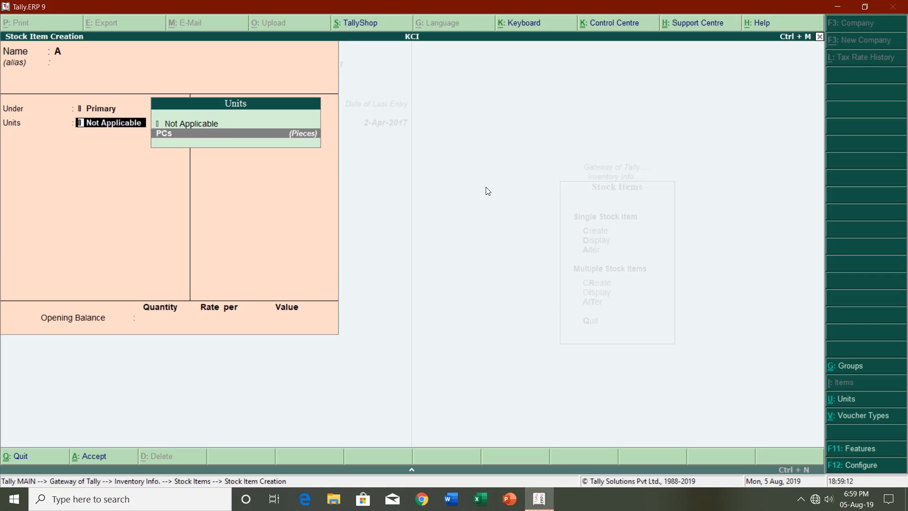
key(c)
key(BackSpace)
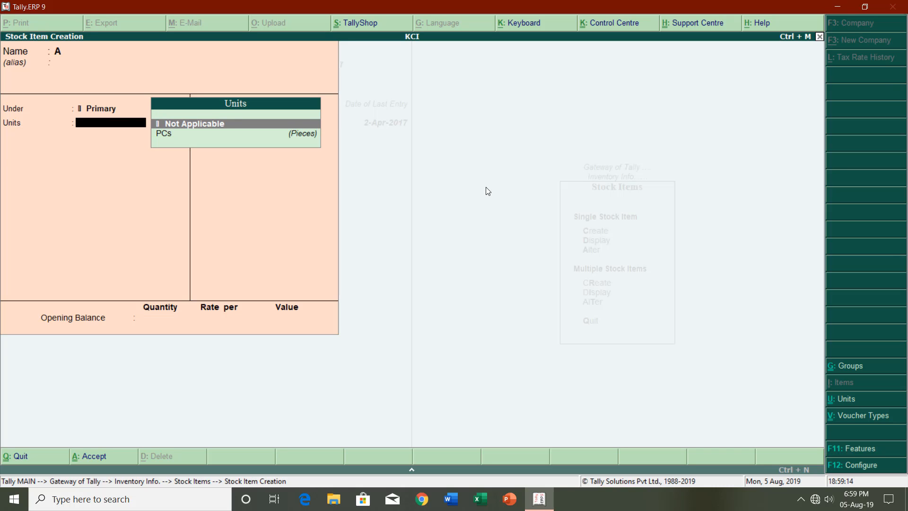
key(Escape)
key(Return)
- Leave the inventory masters and start a purchase item invoice for Garima Computers with Purchase A/c as the purchase ledger
key(Escape)
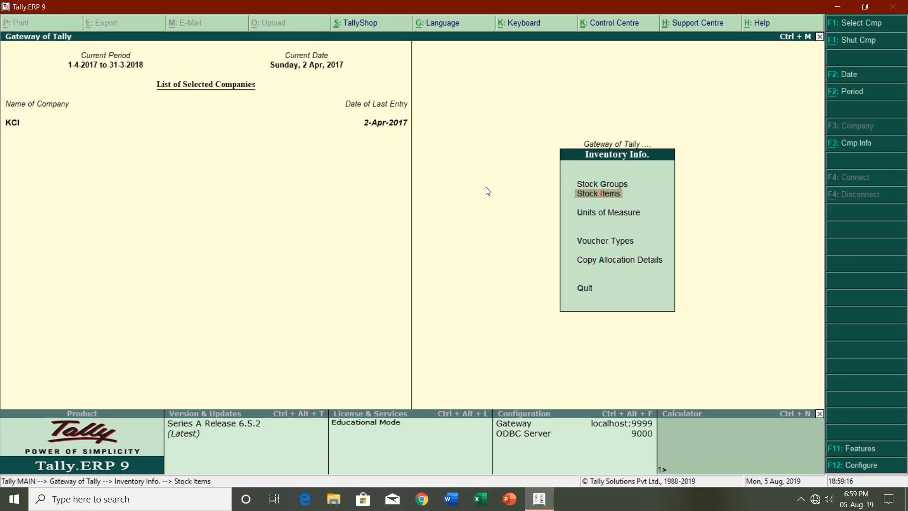
key(Escape)
key(Down)
key(Return)
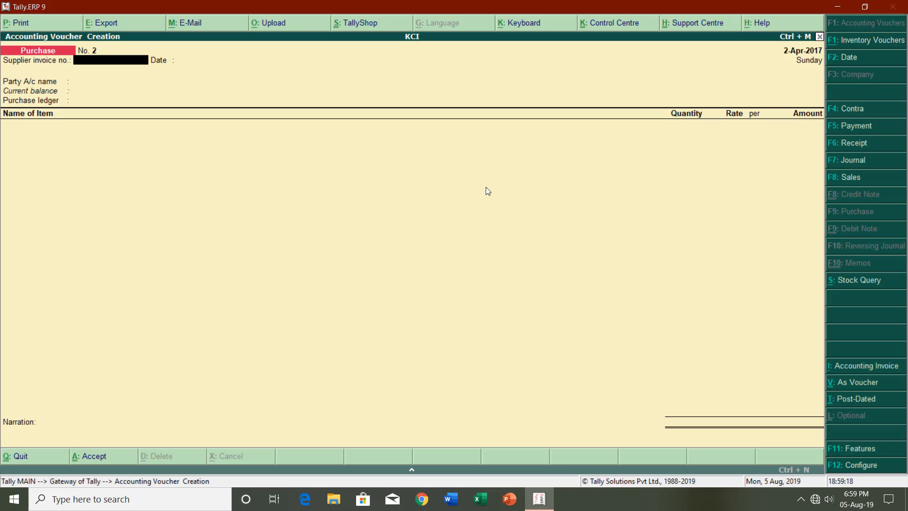
key(Return)
key(Return)
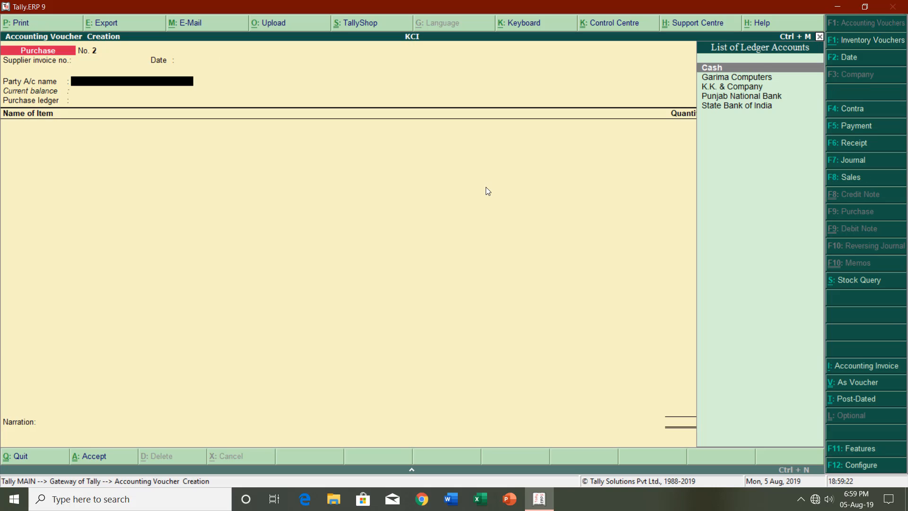
key(Down)
key(Return)
key(Return)
key(Return)
key(Return)
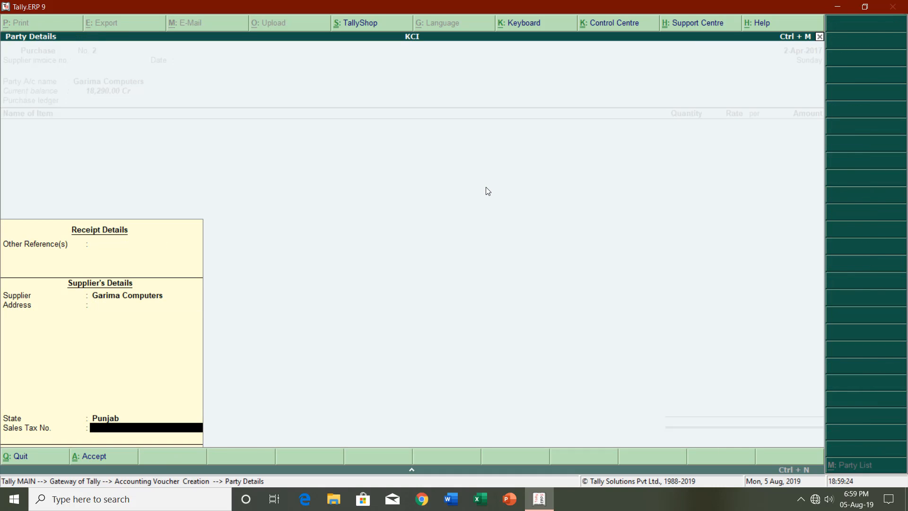
key(Return)
key(Return)
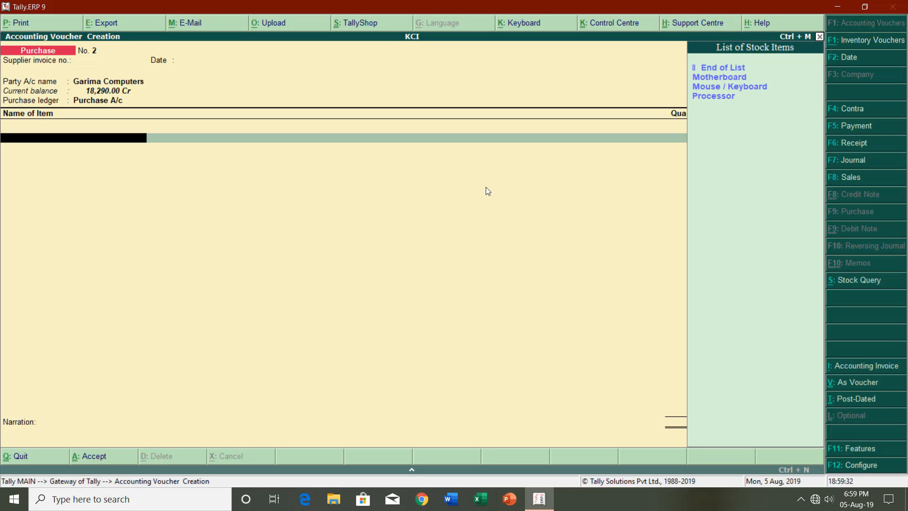
- Enter Motherboard as the first invoice item with quantity 1 and a rate of 3,500 per PCs
key(Down)
key(Return)
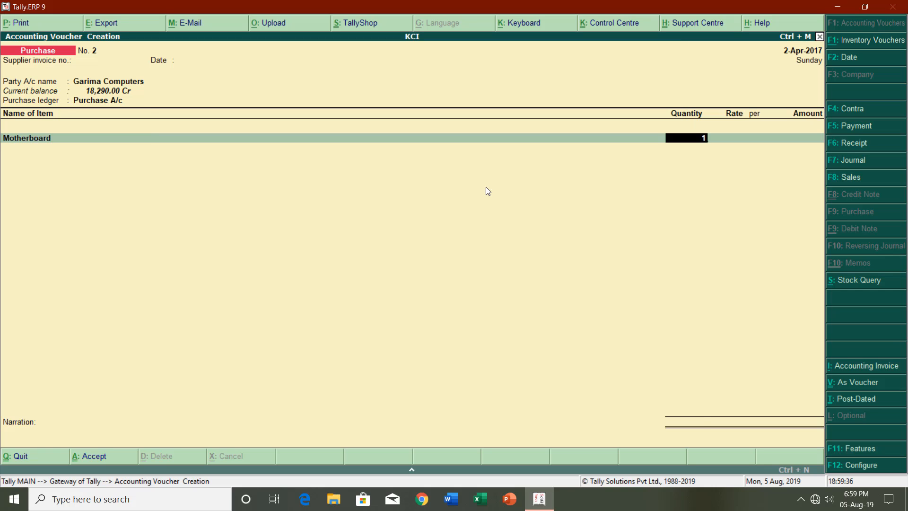
key(Return)
text(3500)
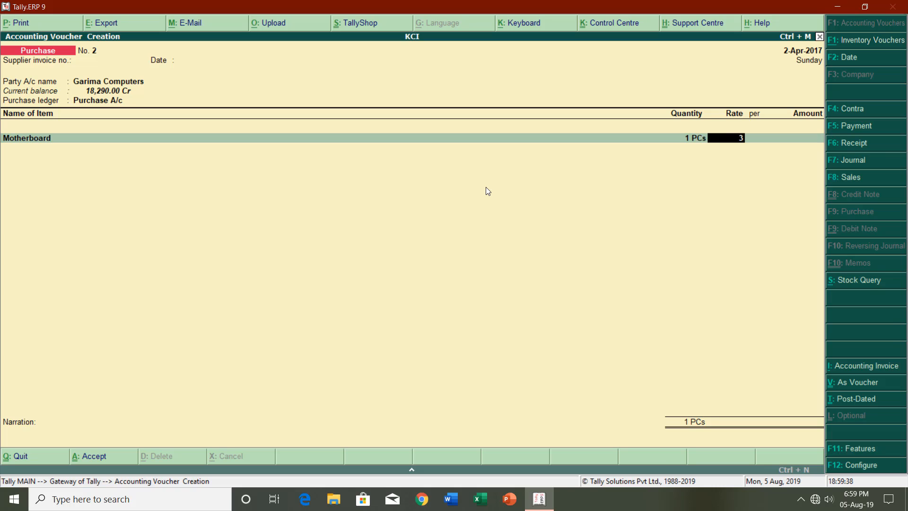
key(Return)
key(Return)
key(Return)
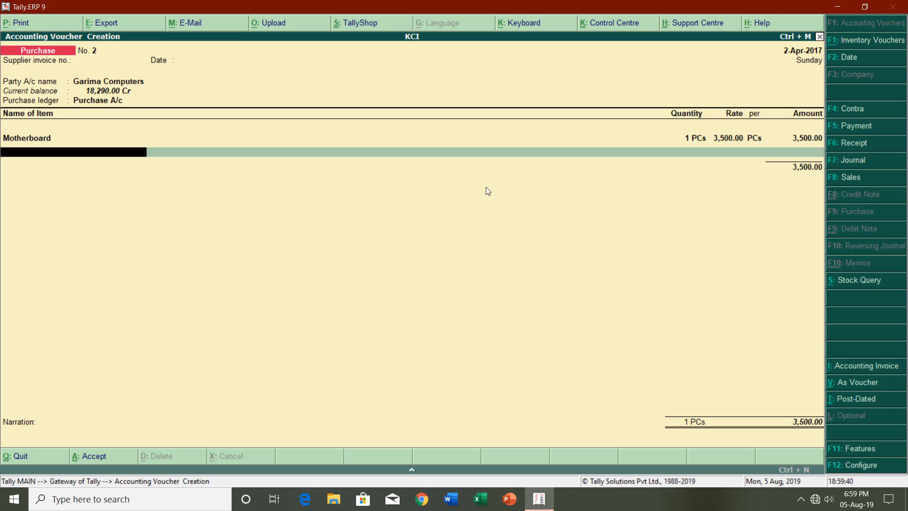
- Add Processor as the second invoice item with quantity 2 and a rate of 6,550 per PCs
text(Pro)
key(Return)
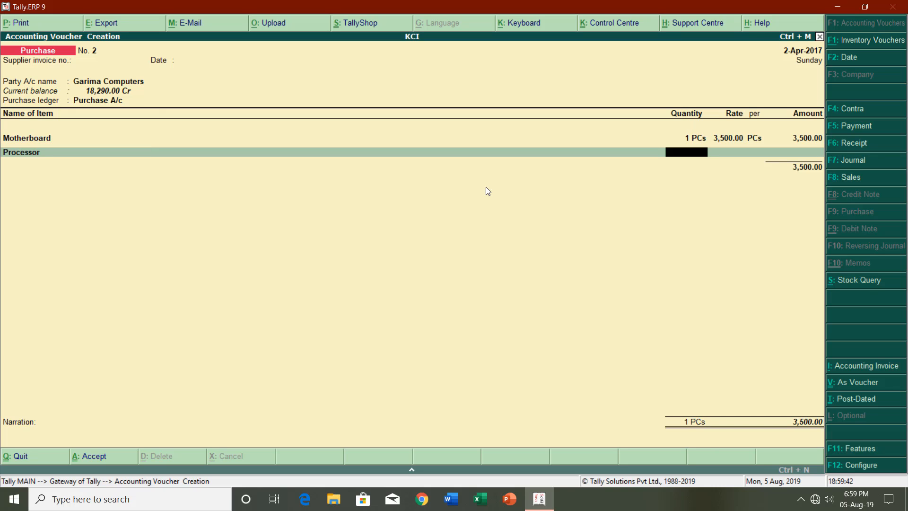
text(2)
key(Return)
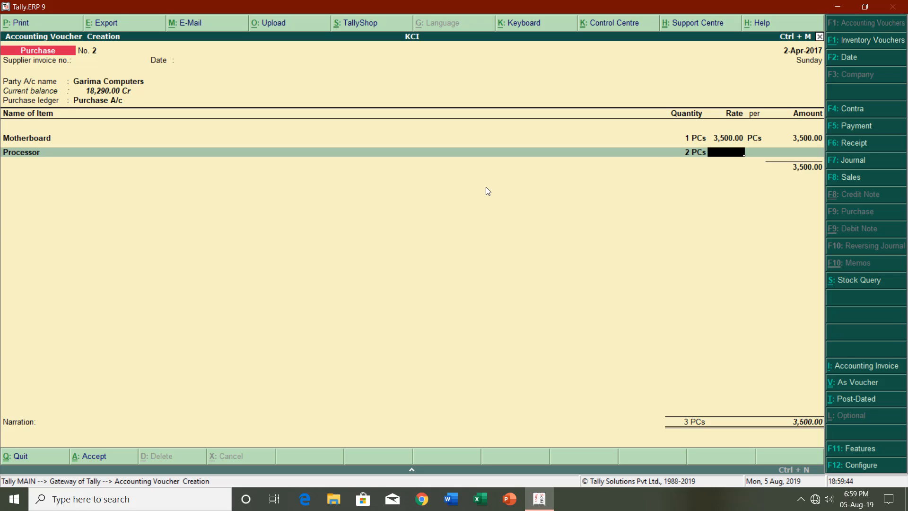
text(6,)
text(550)
key(Return)
key(Return)
- Add Mouse / Keyboard as the third invoice item with quantity 10 and a rate of 750 per PCs
text(Mous)
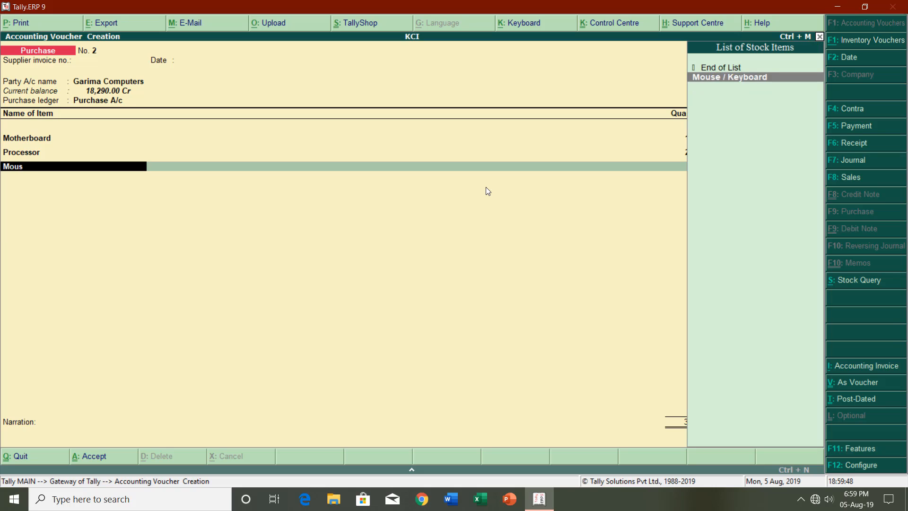
key(Return)
text(1)
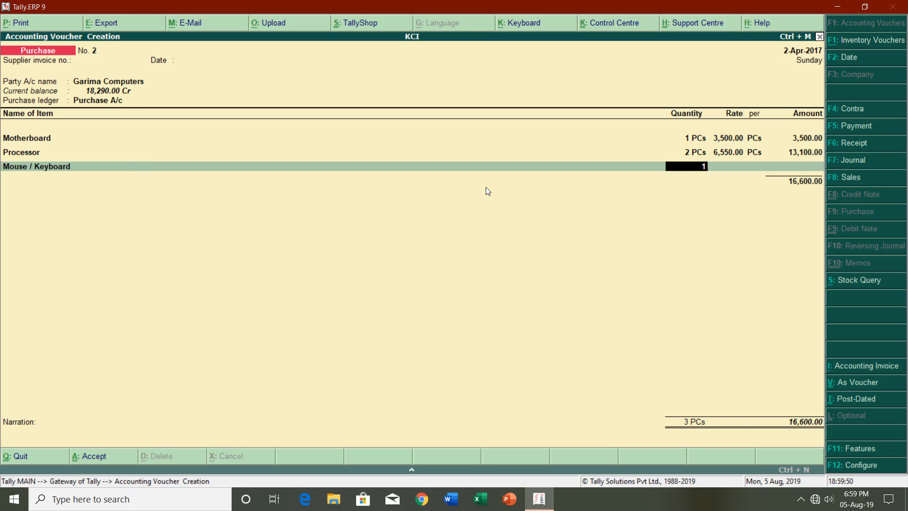
text(0)
key(Return)
text(750)
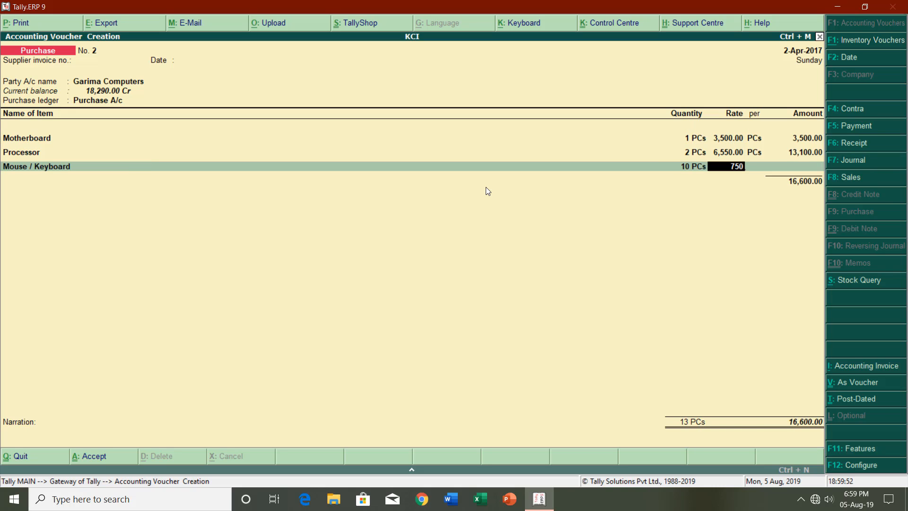
key(Return)
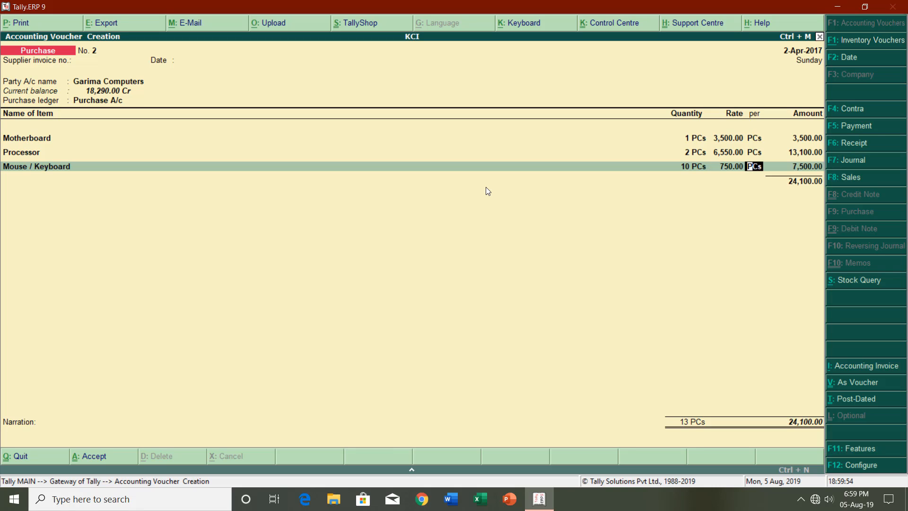
key(Return)
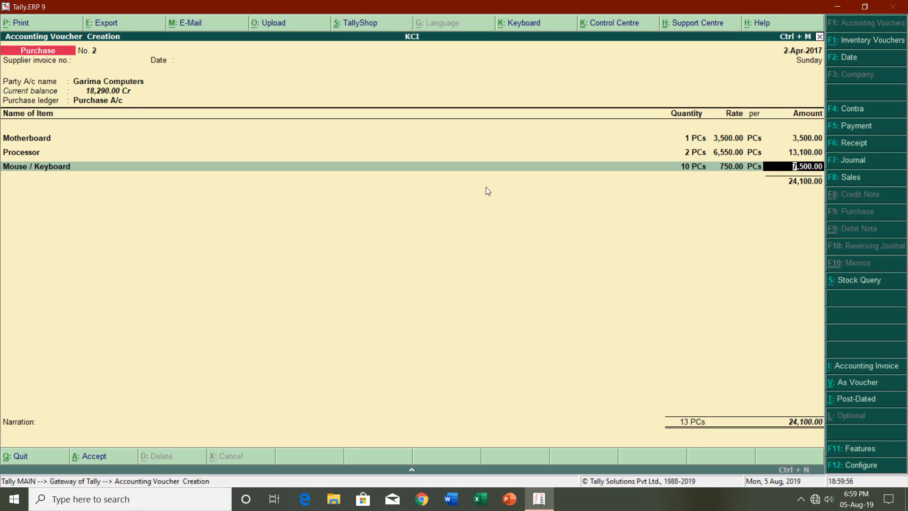
key(Return)
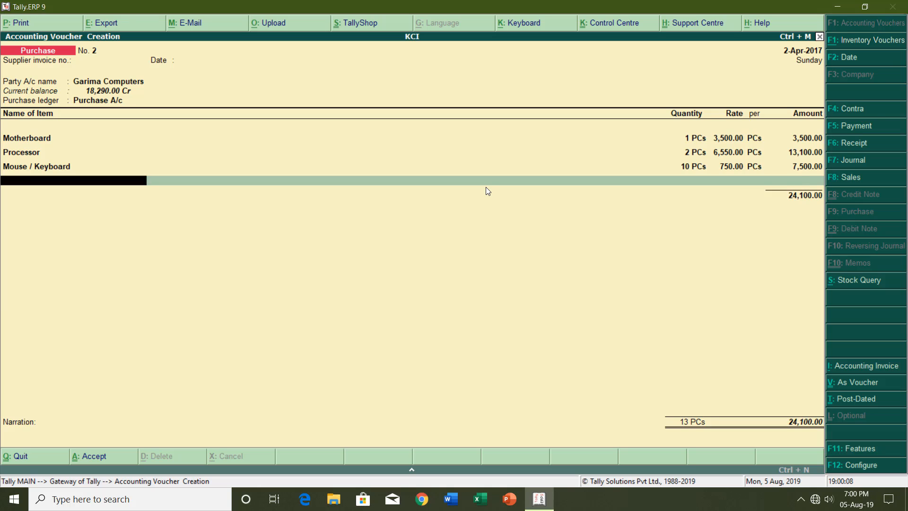
- End the item list and add the CGST ledger at 9% to the purchase invoice
key(Return)
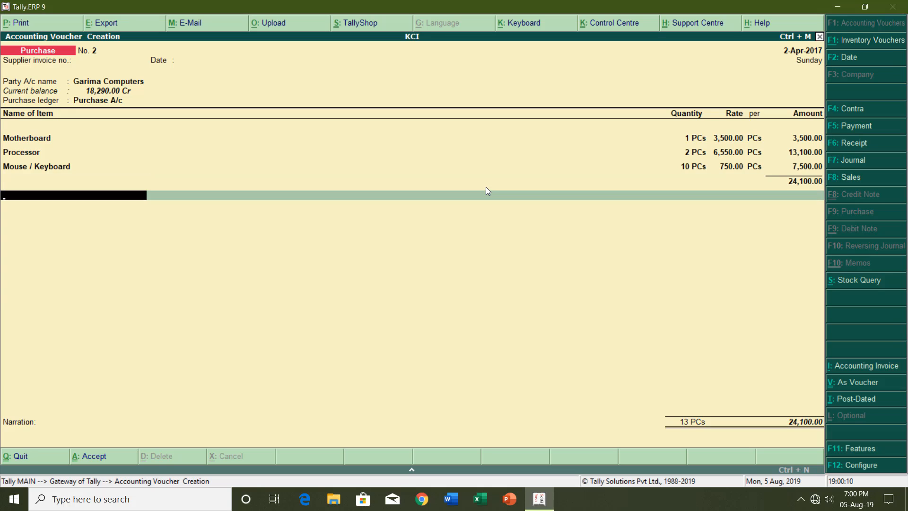
text(C)
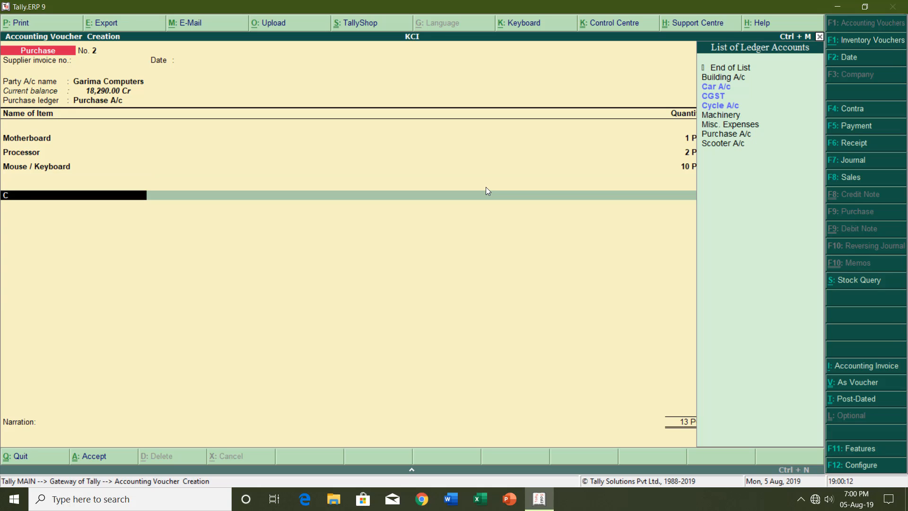
text(s)
key(Down)
key(Down)
key(Down)
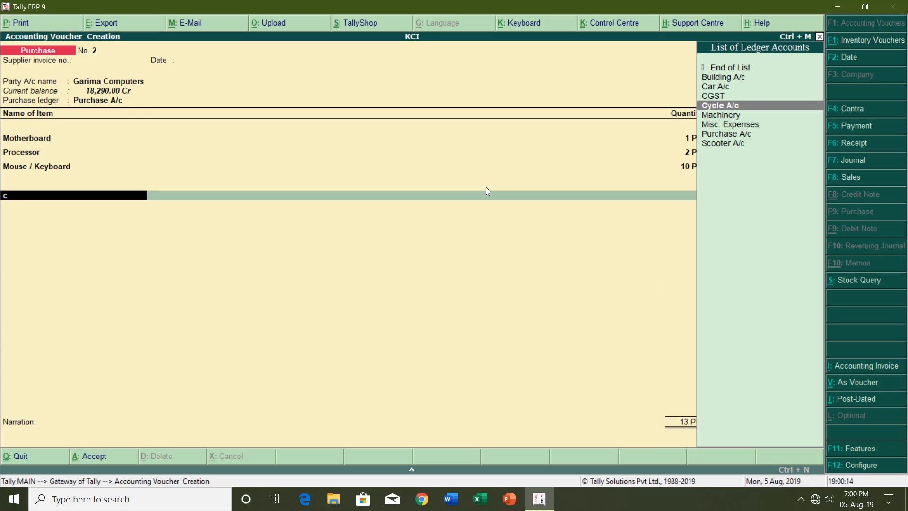
key(Up)
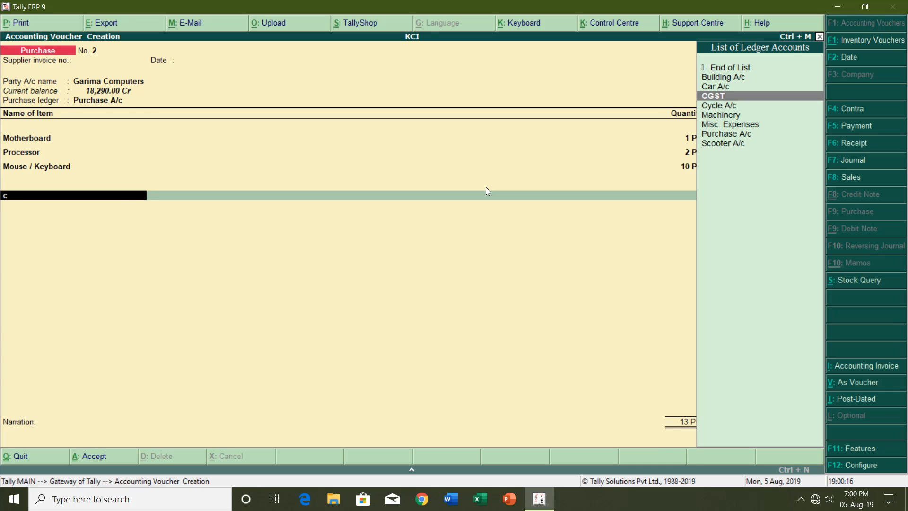
key(Return)
key(Return)
key(Return)
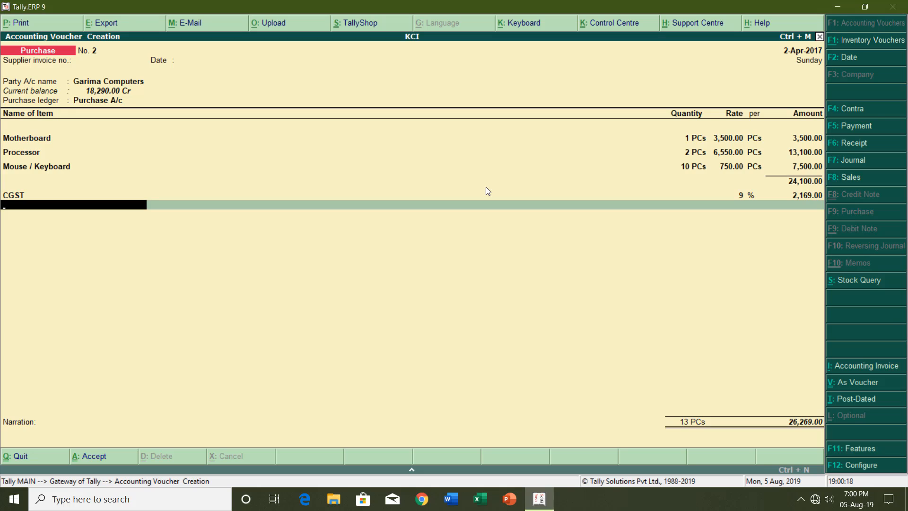
- Add the SGST ledger at 9% below CGST and finish the invoice's ledger lines
text(sgst)
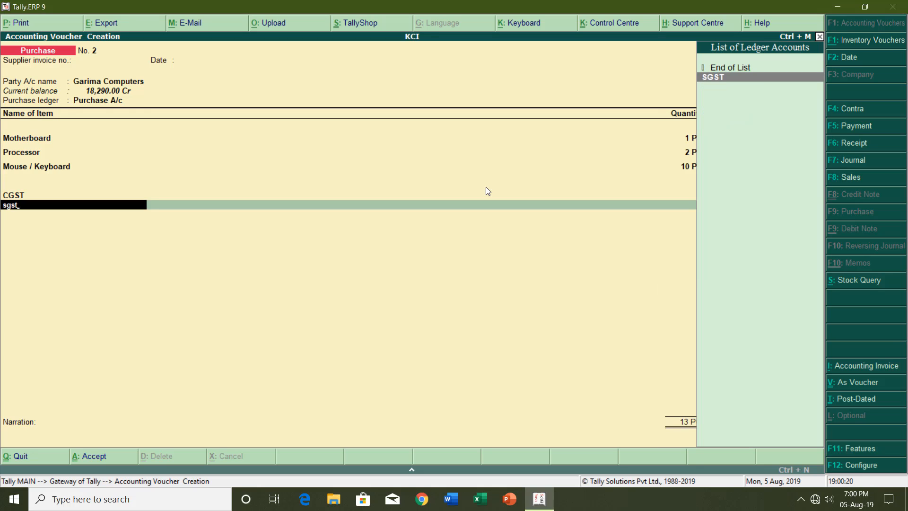
key(Return)
key(Return)
key(Return)
key(Return)
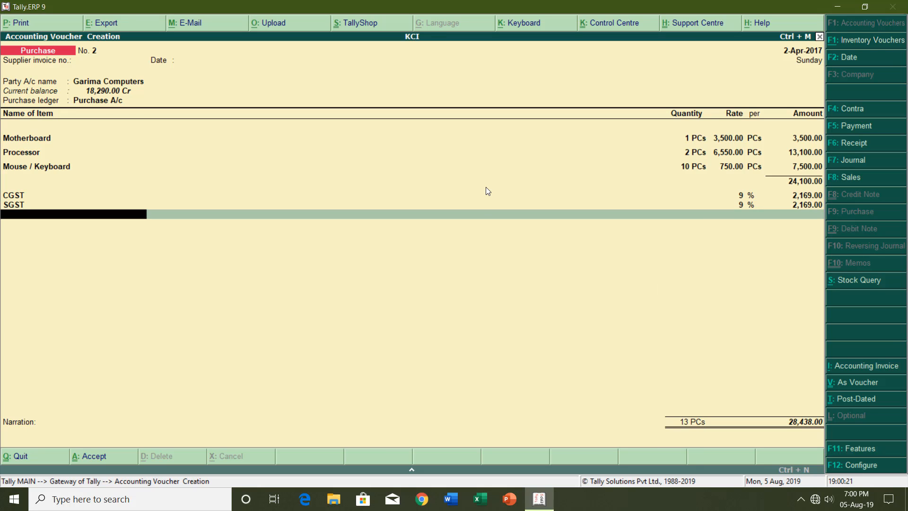
key(Return)
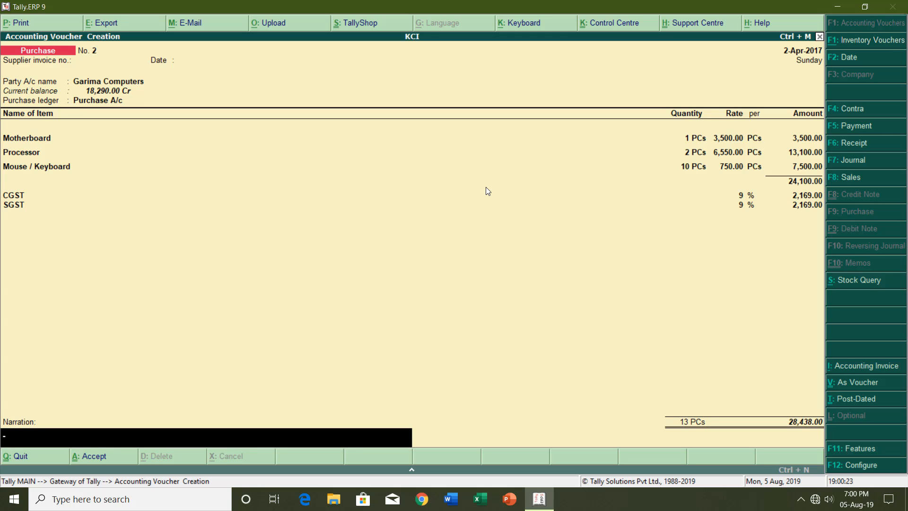
- Preview the printout of the Garima Computers purchase invoice and close the preview
key(ctrl+a)
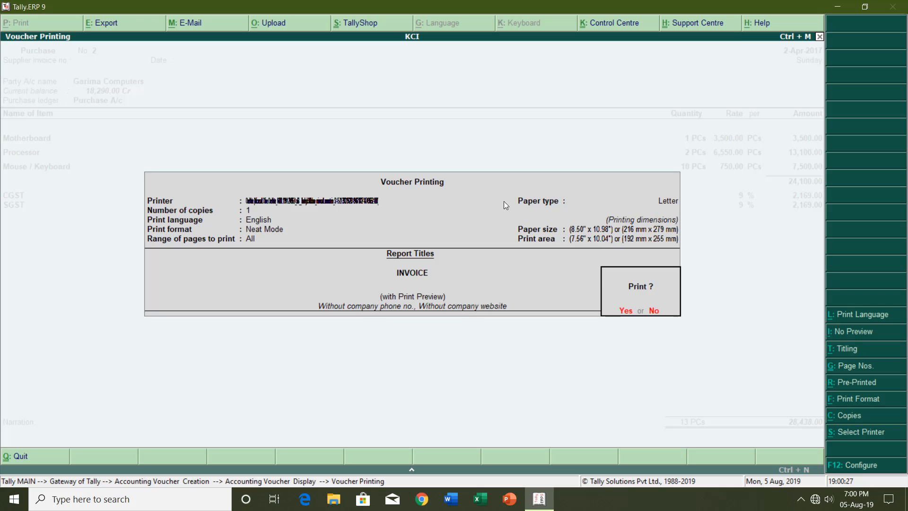
click(852, 340)
click(852, 338)
key(Return)
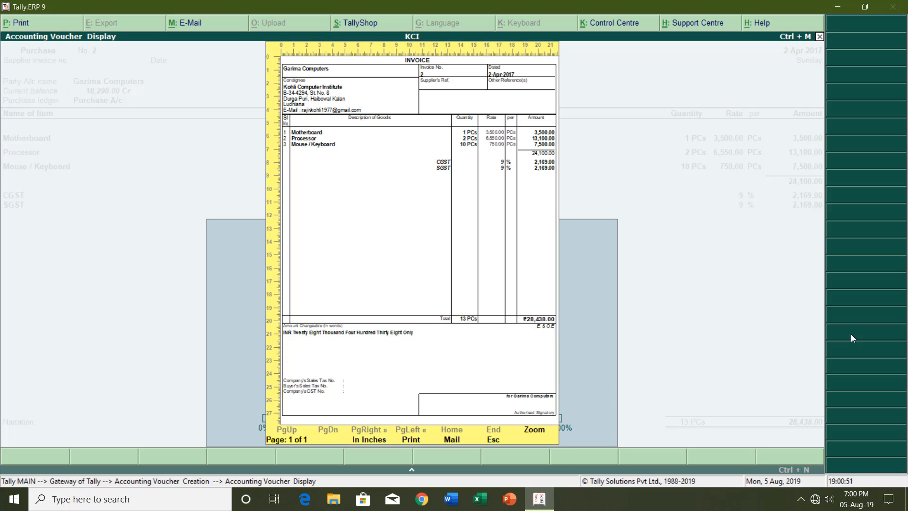
key(Escape)
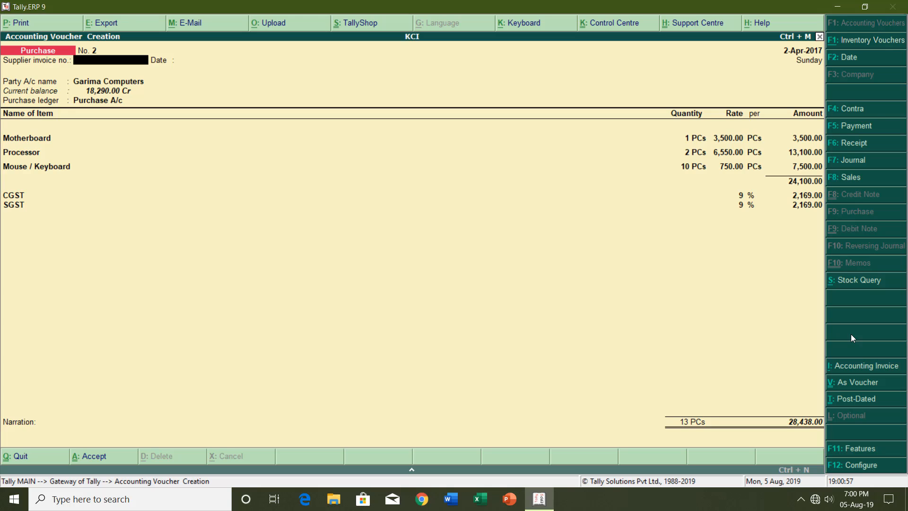
- Save the Garima Computers purchase voucher and leave voucher entry for the Gateway of Tally
key(ctrl+a)
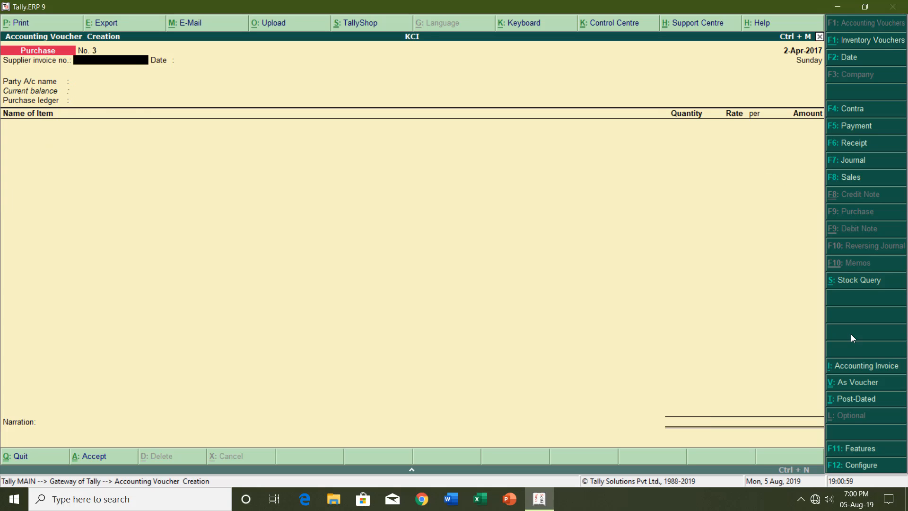
key(Escape)
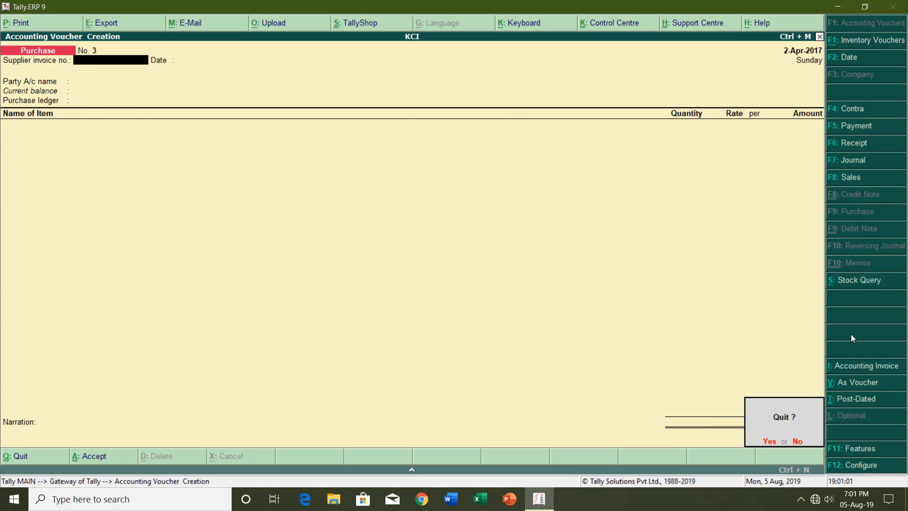
key(Return)
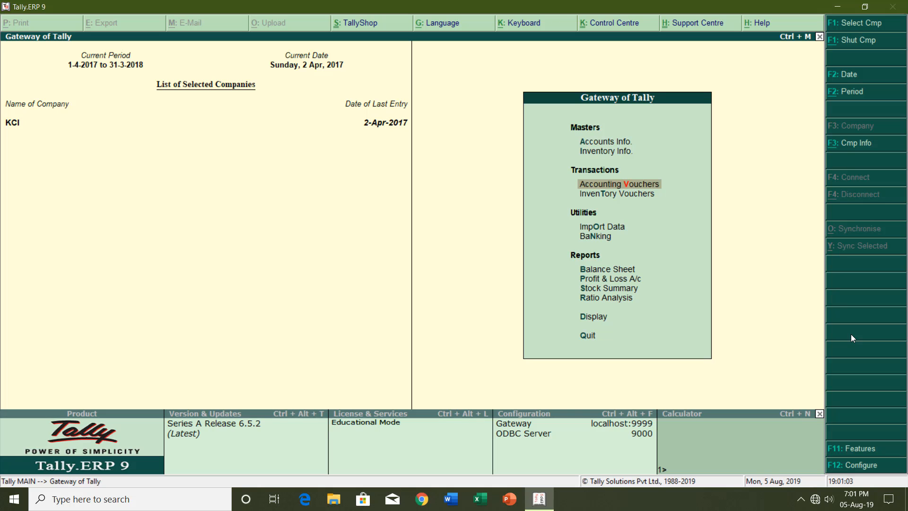
- Open the Stock Summary report and review the closing quantity, rate and value of each item
key(Down)
key(Down)
key(Down)
key(Down)
key(Down)
key(Down)
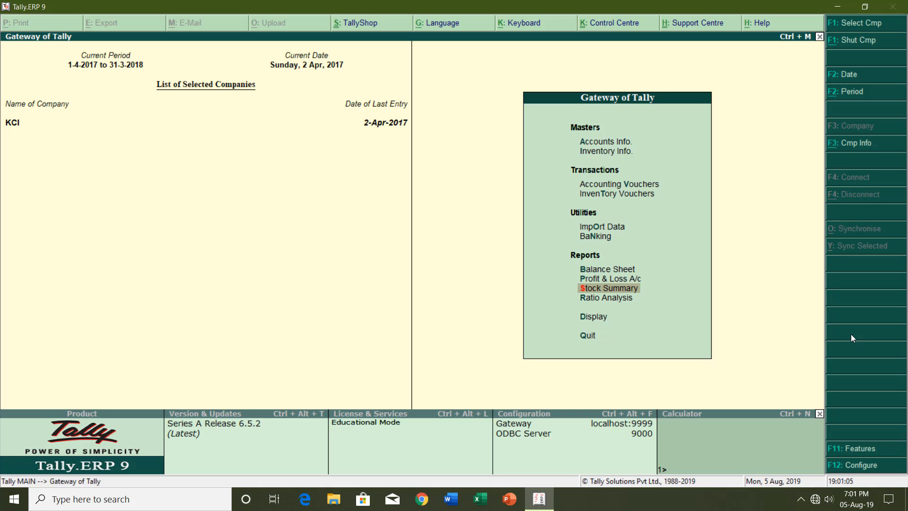
key(Return)
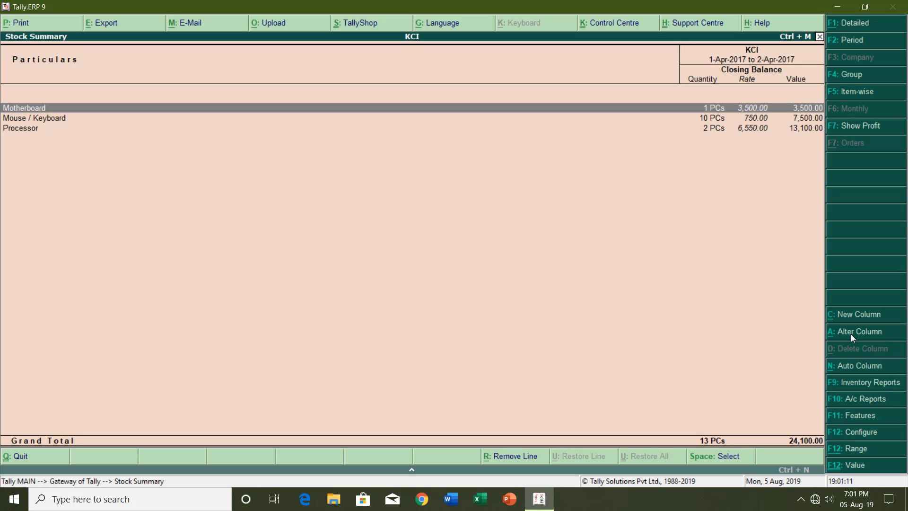
key(Down)
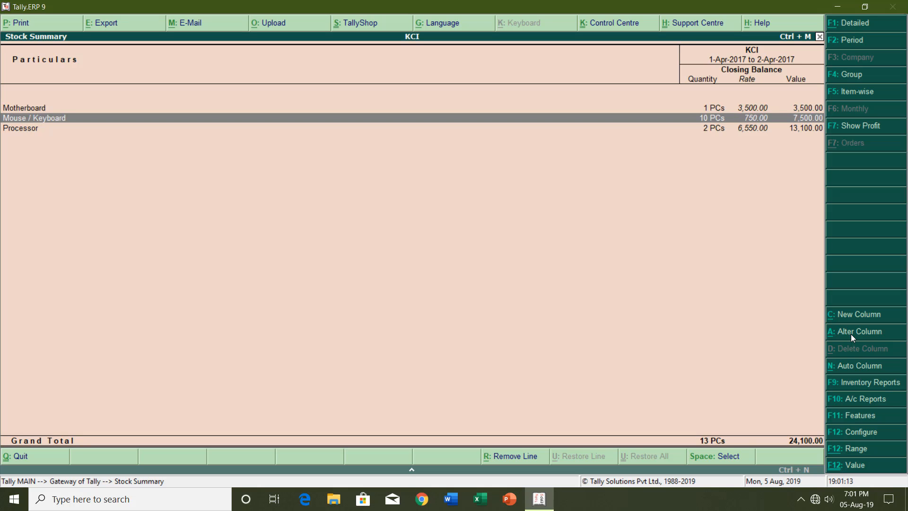
key(Down)
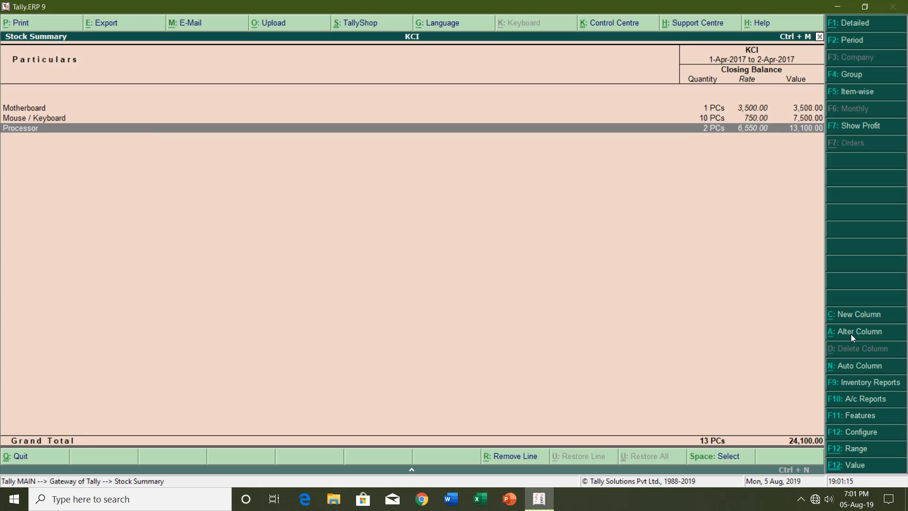
- Leave the stock summary and start a new sales voucher under Accounting Vouchers
key(Escape)
key(Up)
key(Up)
key(Up)
key(Up)
key(Up)
key(Up)
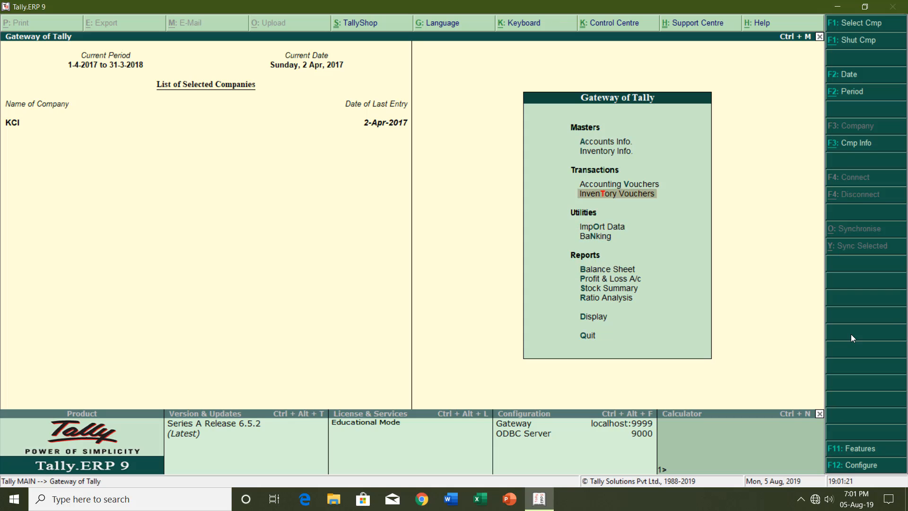
key(Return)
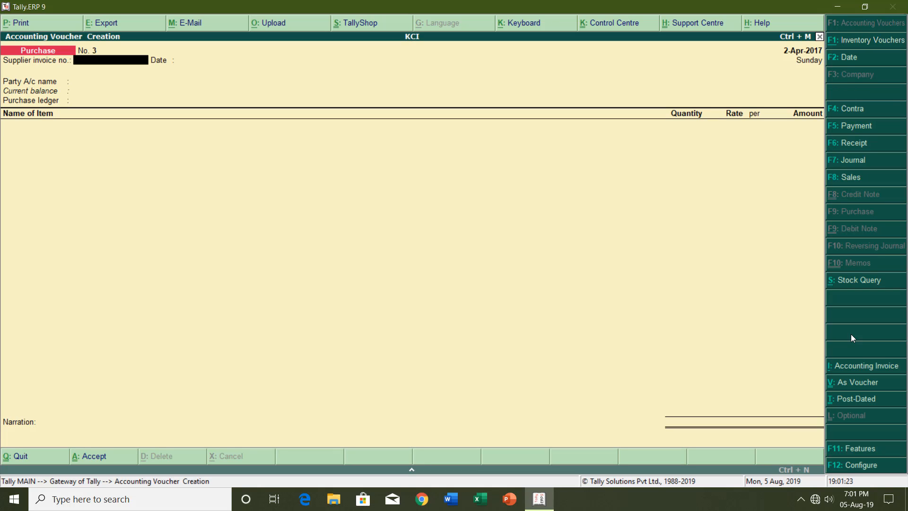
key(F8)
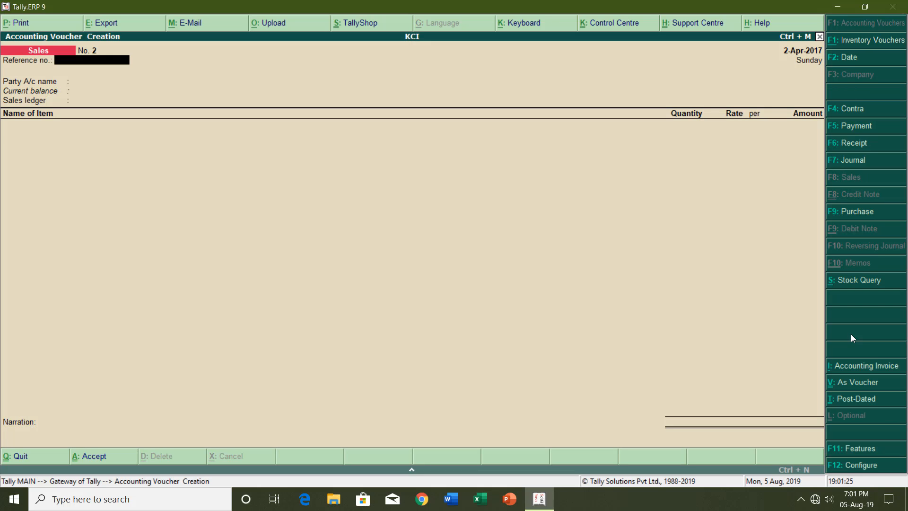
- Set K.K. & Company as the sales party, accept its party details, and use Sale A/c as the sales ledger
key(Return)
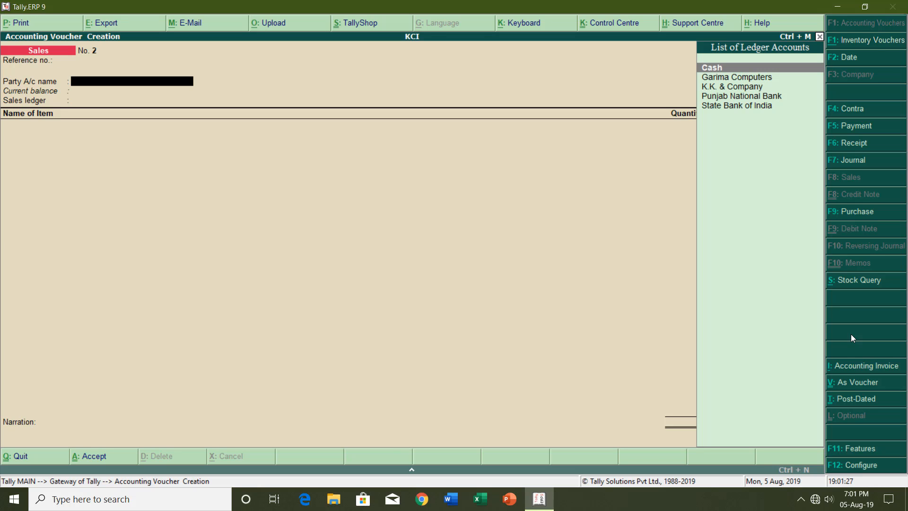
key(Down)
key(Down)
key(Return)
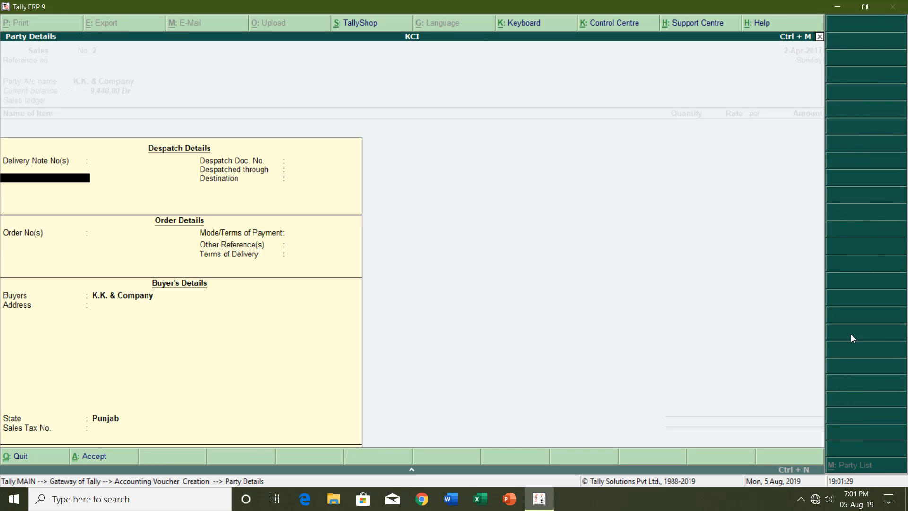
key(ctrl+a)
key(Return)
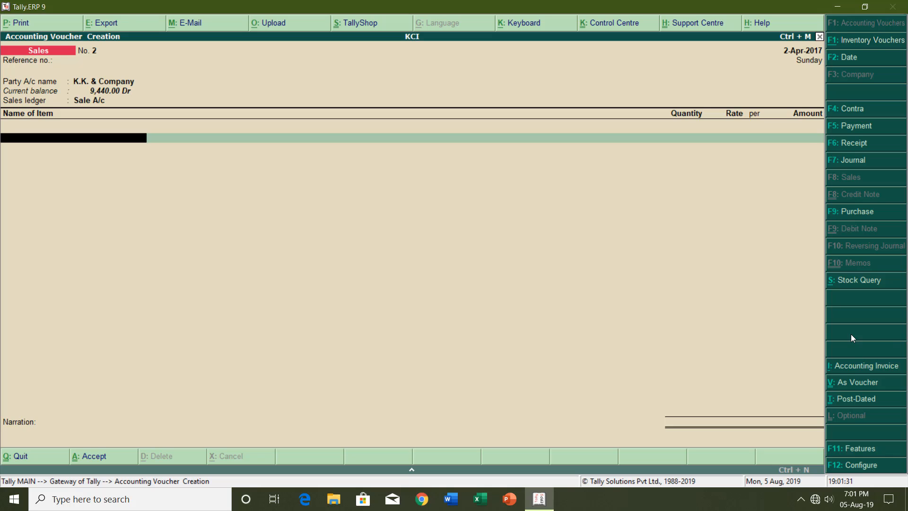
- Enter Mouse / Keyboard as the first sales item with quantity 1 and a rate of 800 per PCs
text(Mou)
key(Return)
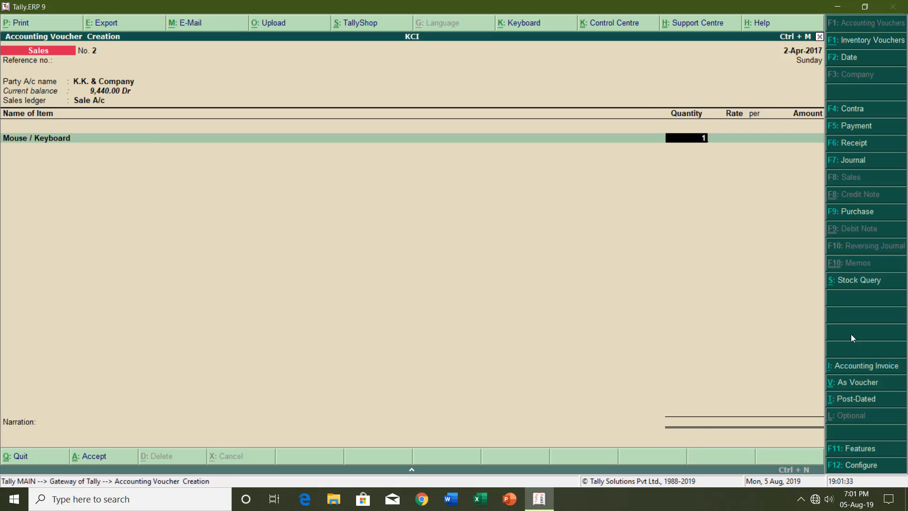
key(Return)
text(800)
key(Return)
key(Return)
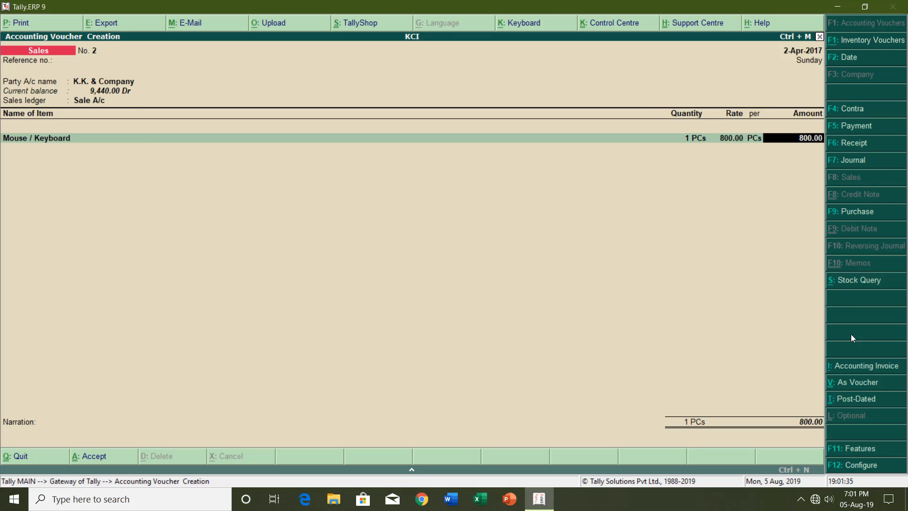
key(Return)
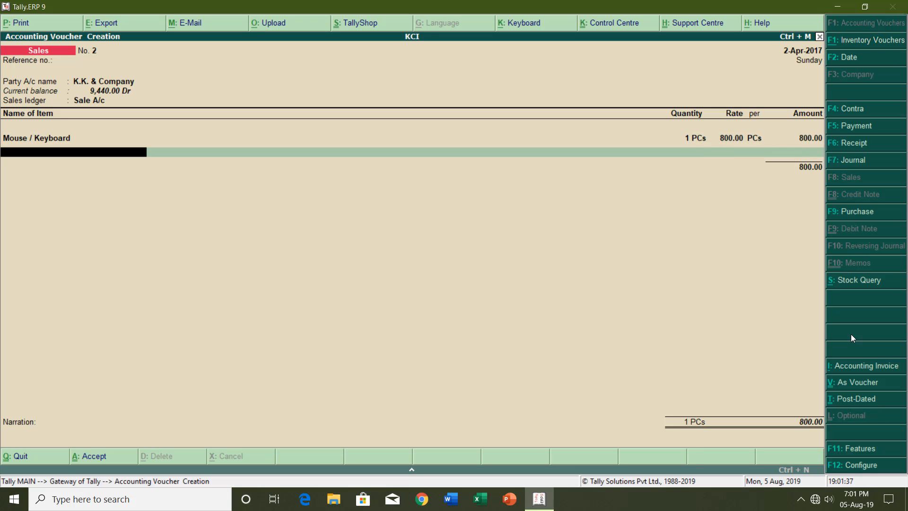
- Add Motherboard as the second sales item with quantity 1 and a rate of 3,750 per PCs
text(Moth)
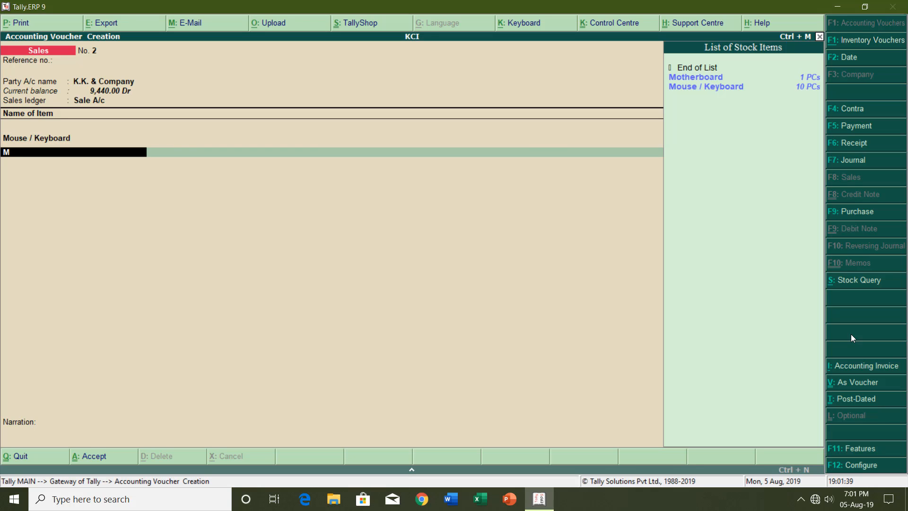
key(Return)
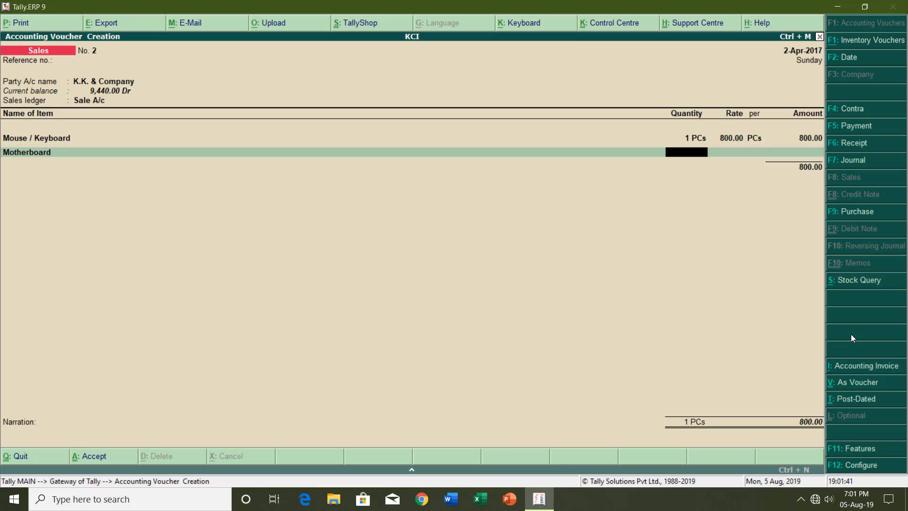
key(Return)
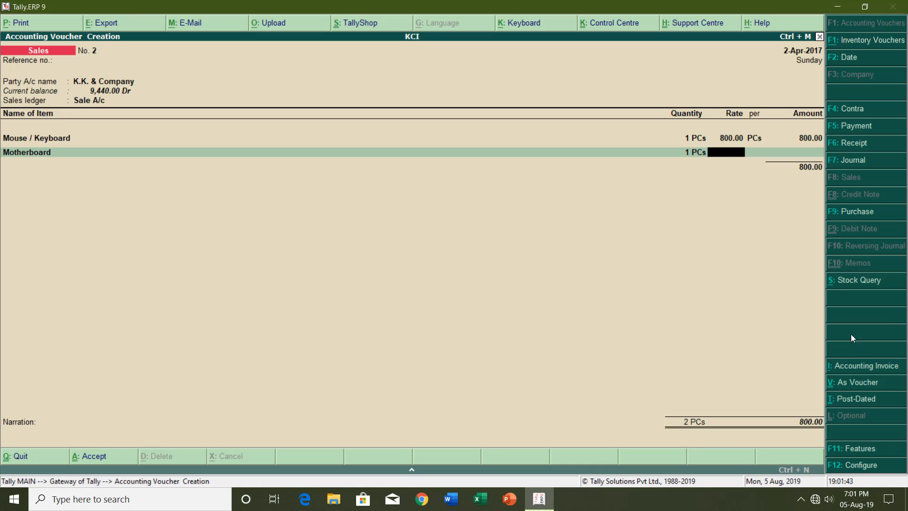
text(3750)
key(Return)
key(Return)
key(Return)
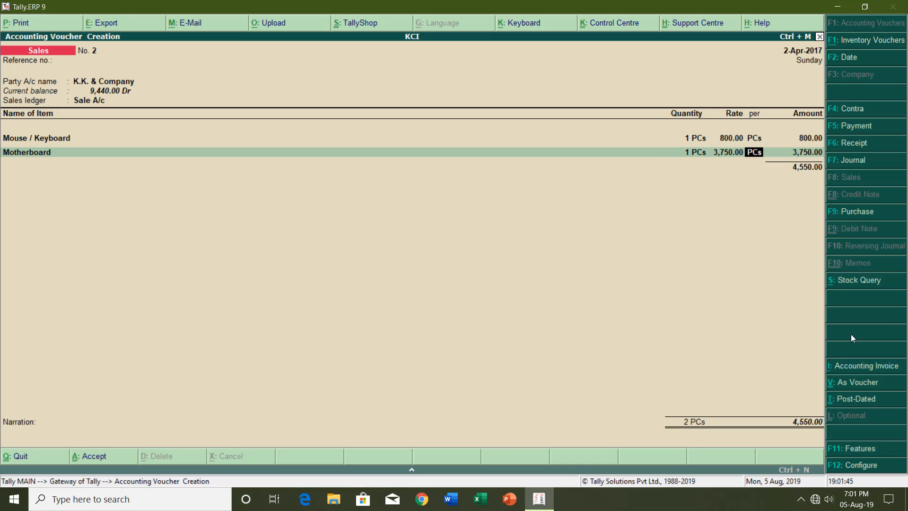
- Add Processor as the third sales item with quantity 1 and a rate of 7,000 per PCs
text(Pro)
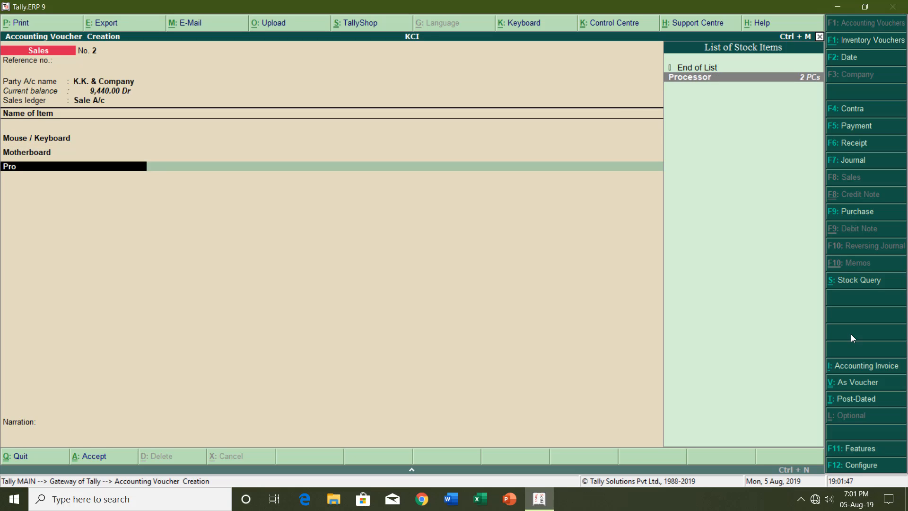
key(Return)
text(1)
key(Return)
text(7000)
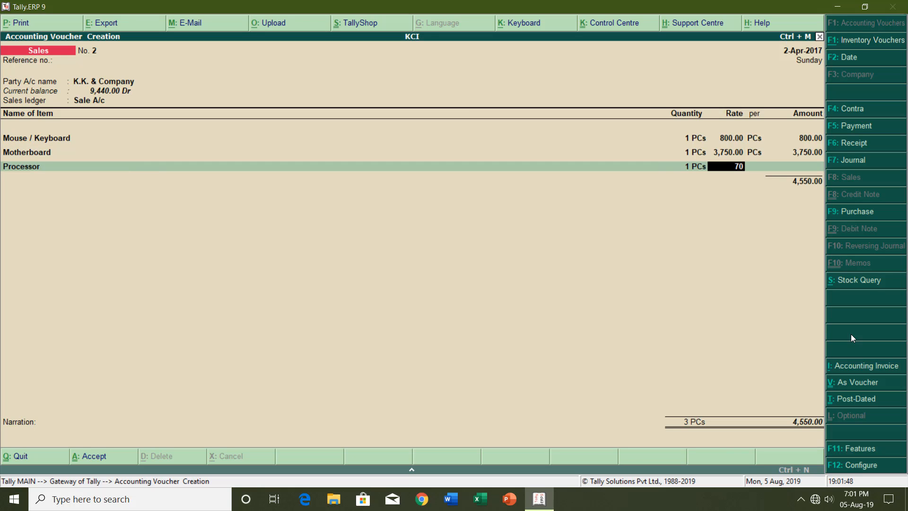
key(Return)
key(Return)
key(Return)
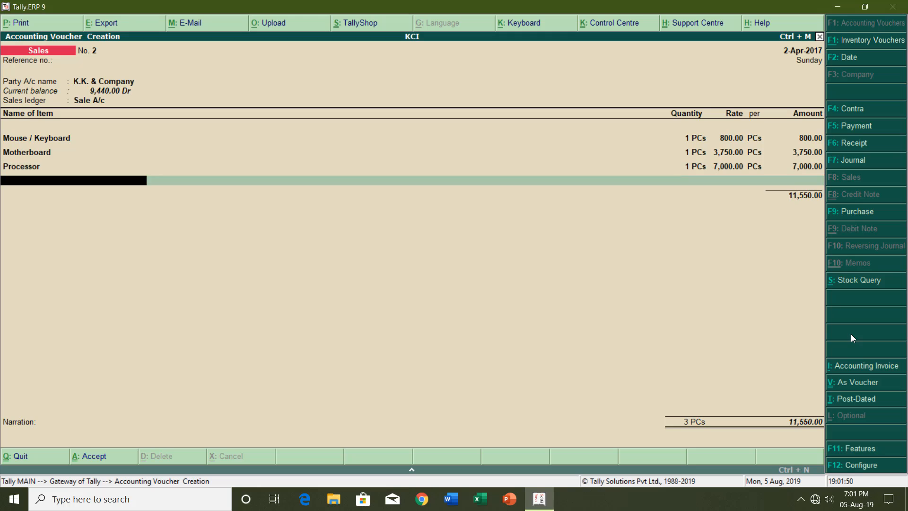
- Add the CGST and SGST ledgers at 9% each below the three items of the sales invoice
text(C)
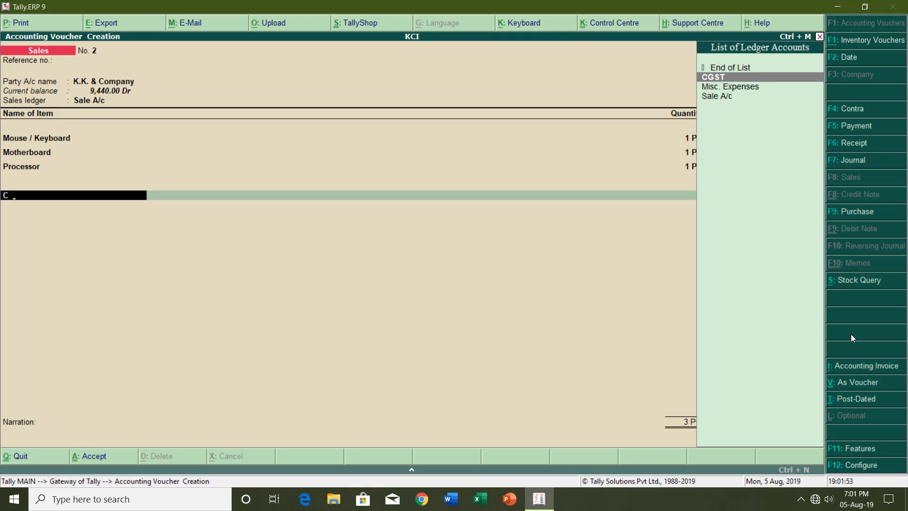
key(Return)
key(Return)
key(Return)
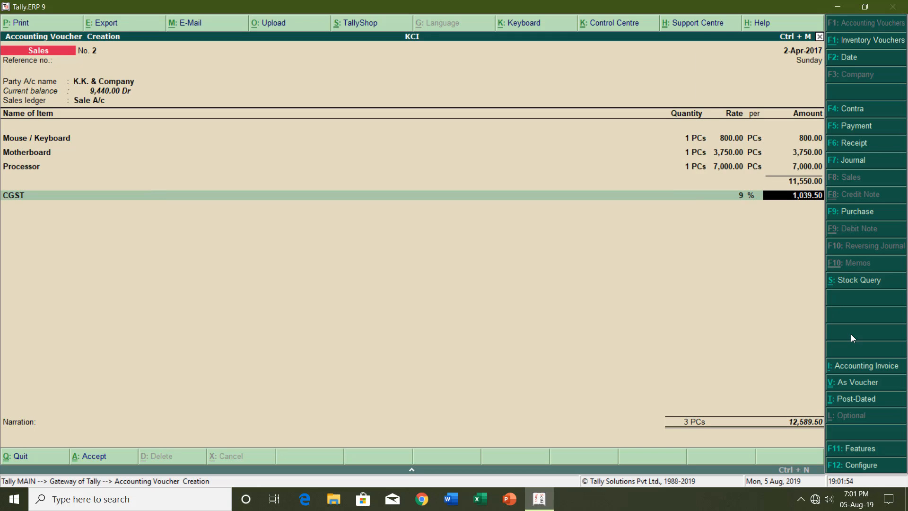
text(Sg)
key(Return)
key(Return)
key(Return)
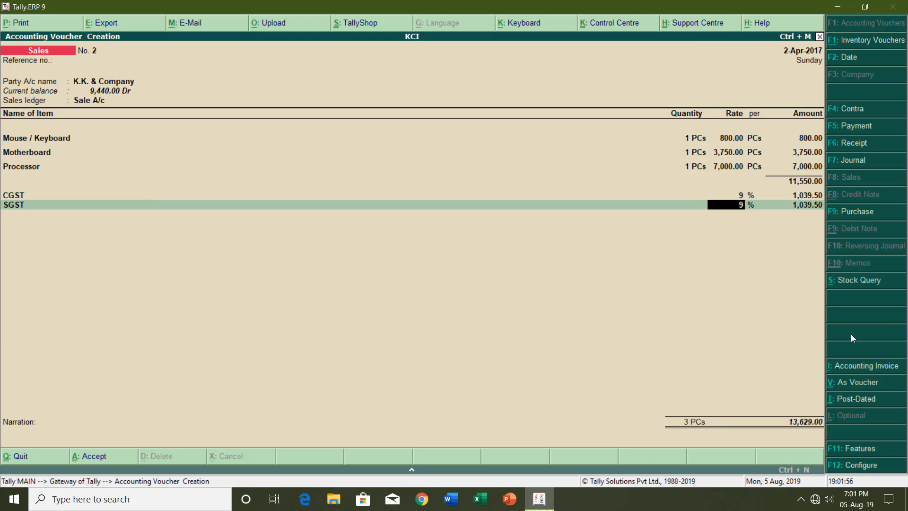
key(Return)
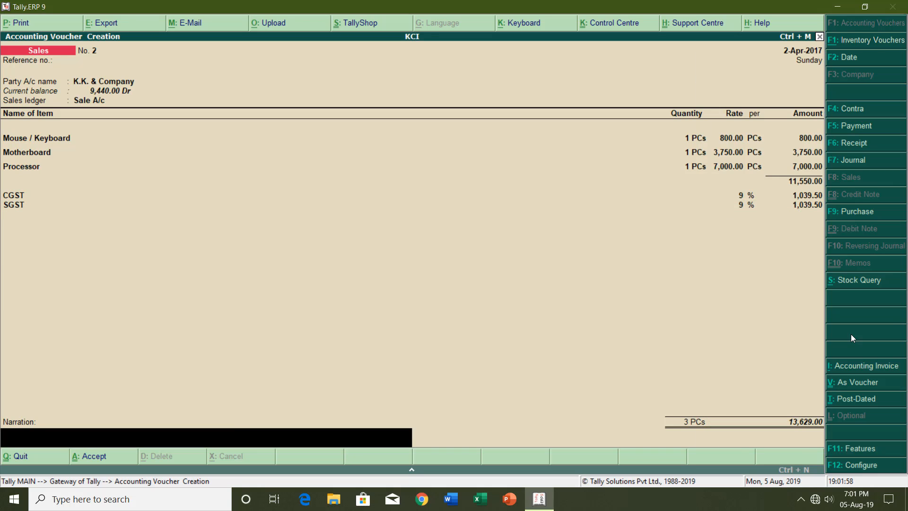
- Leave the narration blank, save the sales voucher, and return to the Gateway of Tally
key(Return)
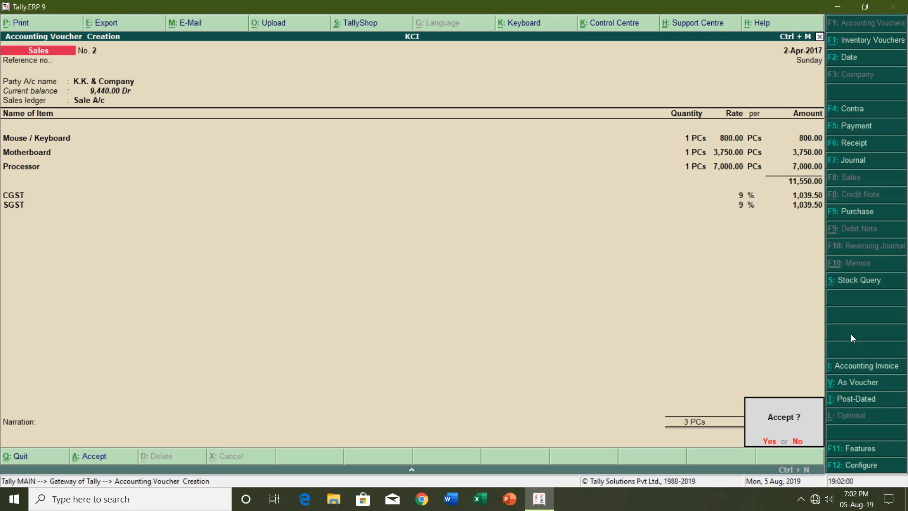
key(Return)
key(Escape)
key(Return)
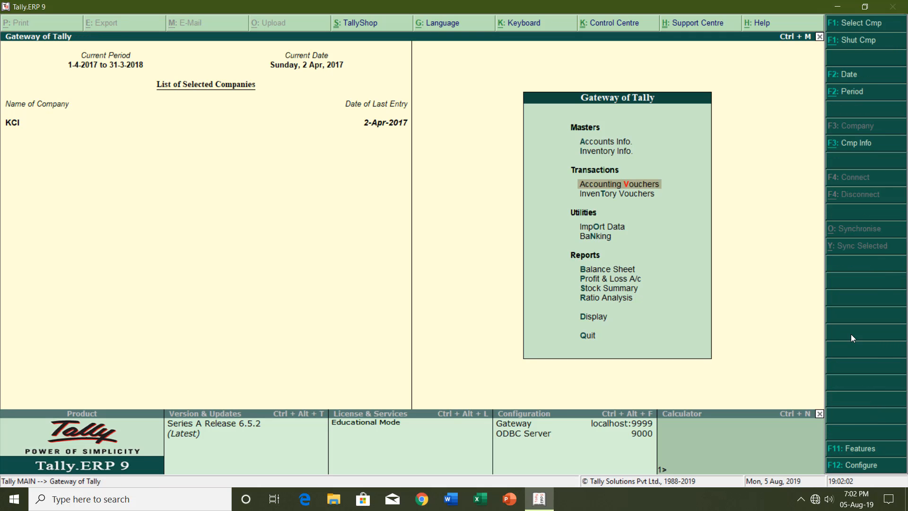
- Open the Stock Summary report for KCI to check the closing balances of the stock items
key(Down)
key(Down)
key(Down)
key(Down)
key(Down)
key(Down)
key(Return)
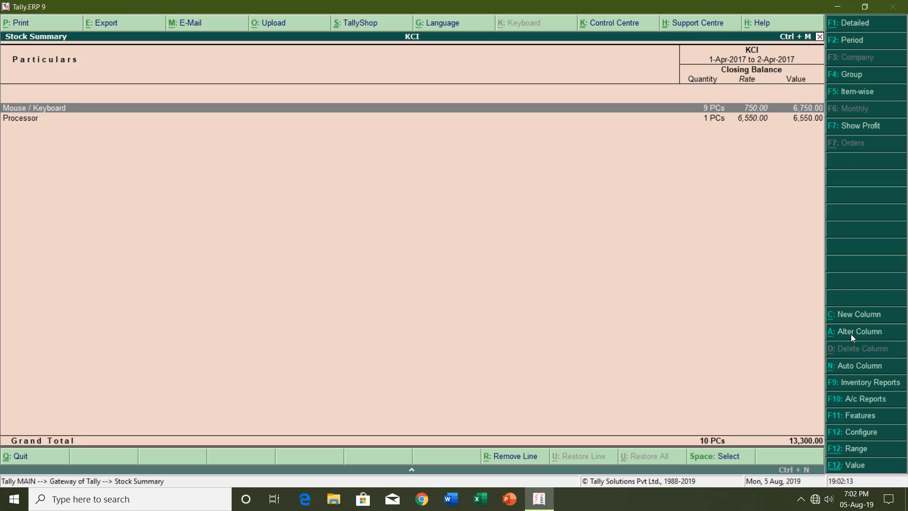
- Examine the monthly inwards, outwards and closing balance of Mouse / Keyboard, and return to the Gateway of Tally
key(Down)
key(Up)
key(Return)
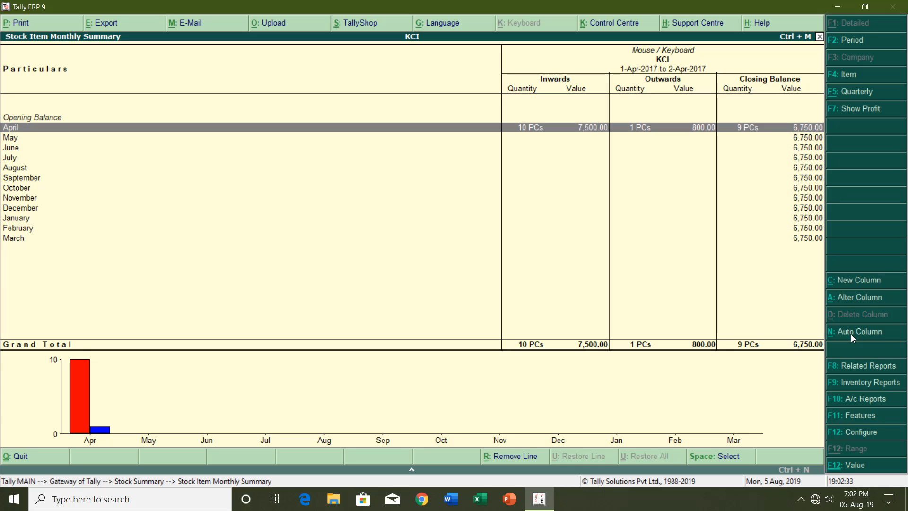
key(Escape)
key(Escape)
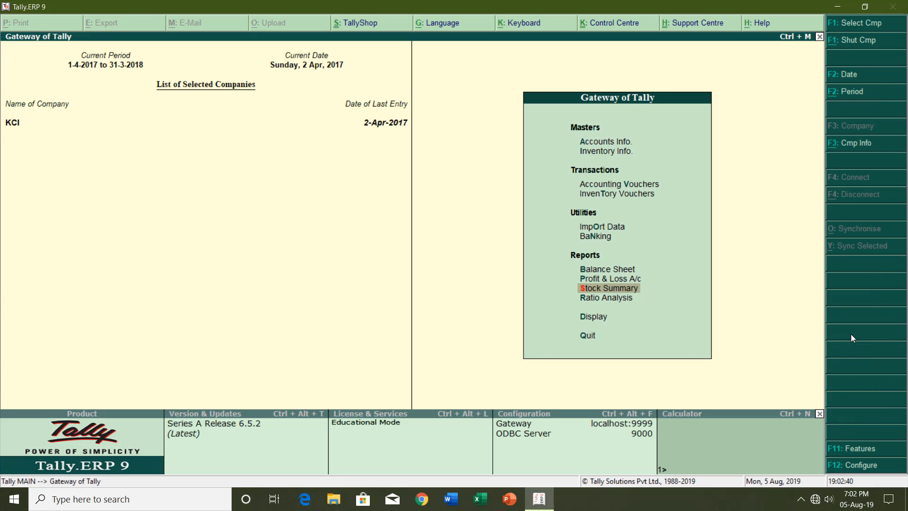